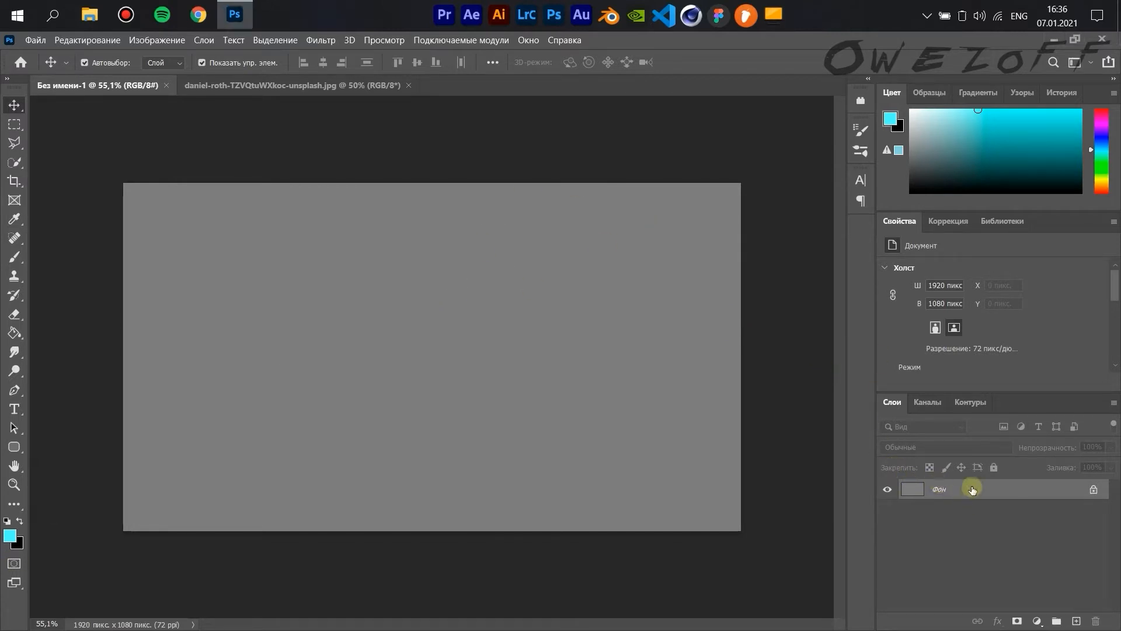
Step: Duplicate the background layer and rename the copy Txt
key(ctrl+j)
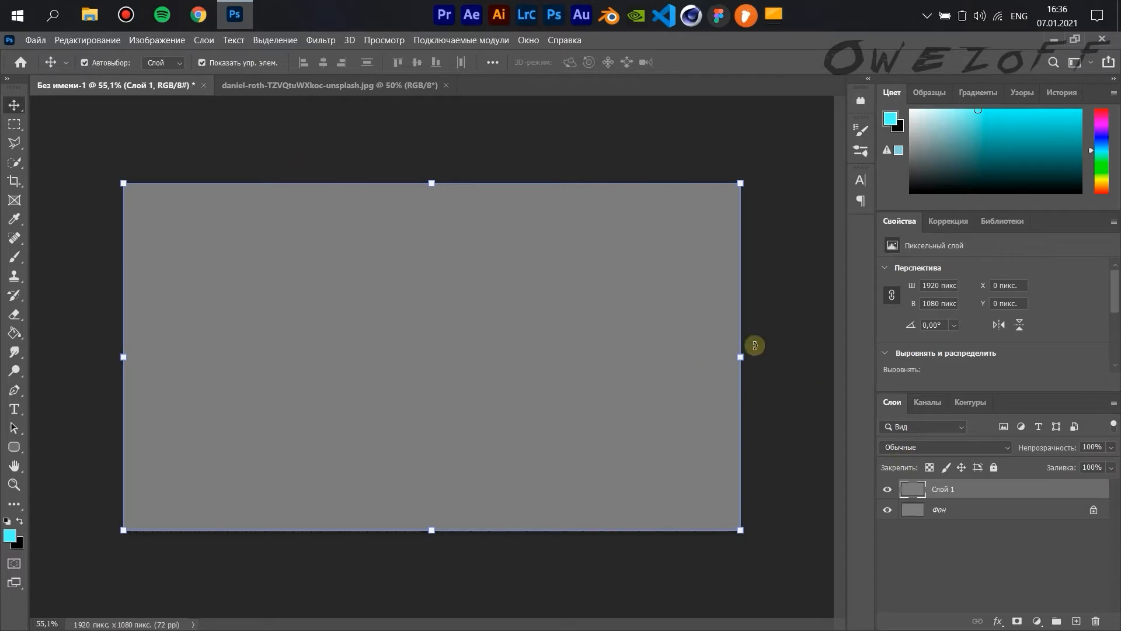
double_click(941, 488)
text(Txt)
key(Return)
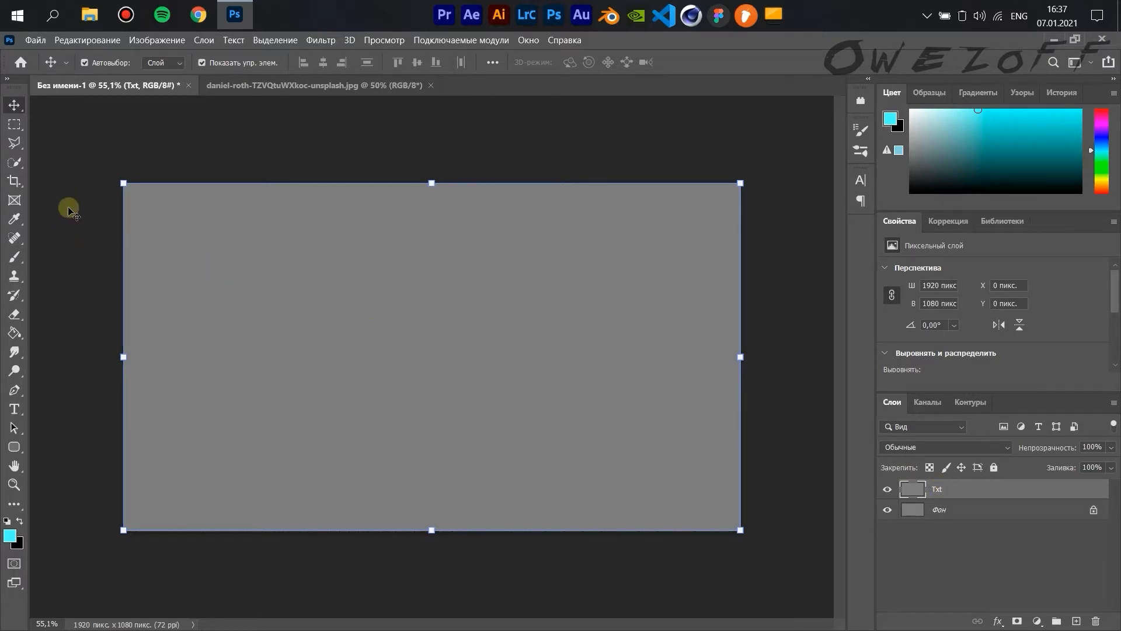
Step: Add the horizontal text "New Year" in the upper part of the canvas
click(16, 409)
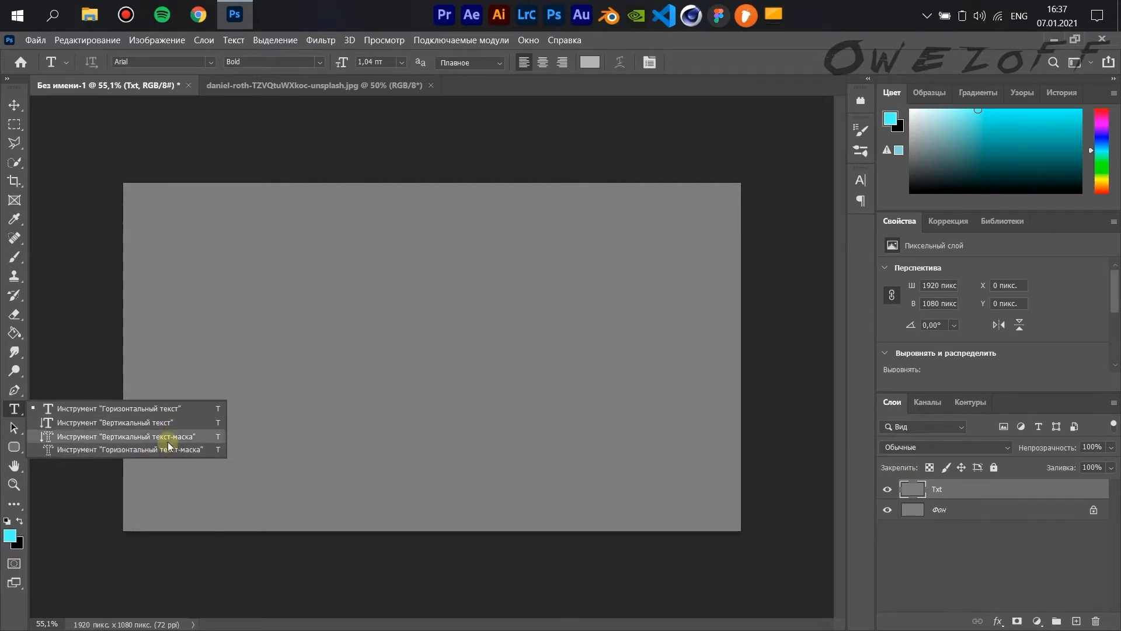
click(158, 404)
click(351, 218)
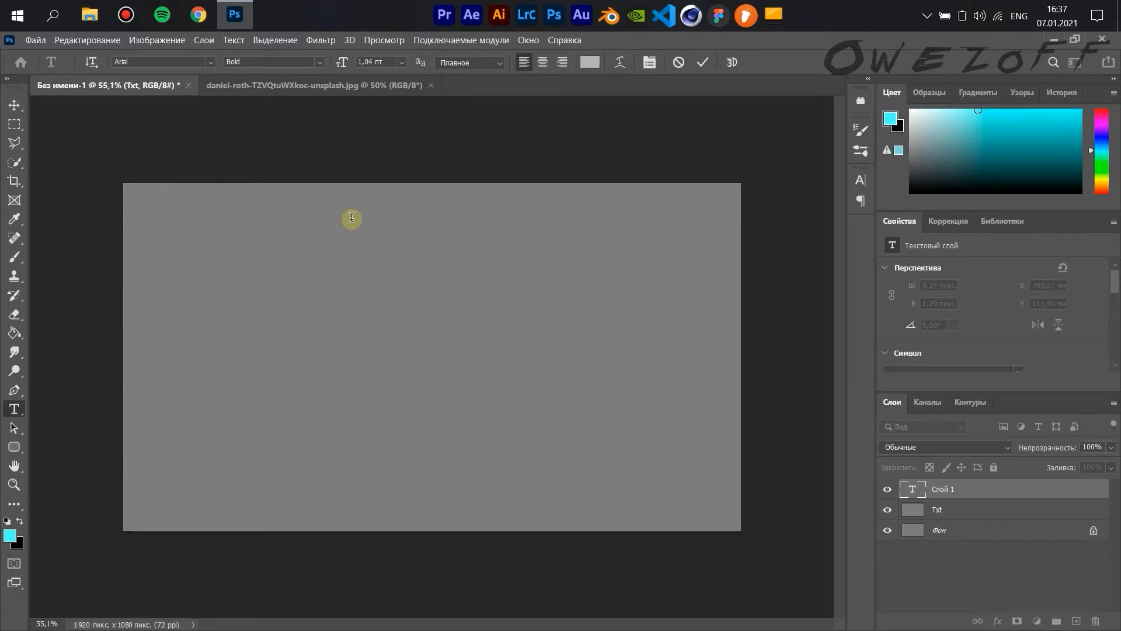
click(1001, 491)
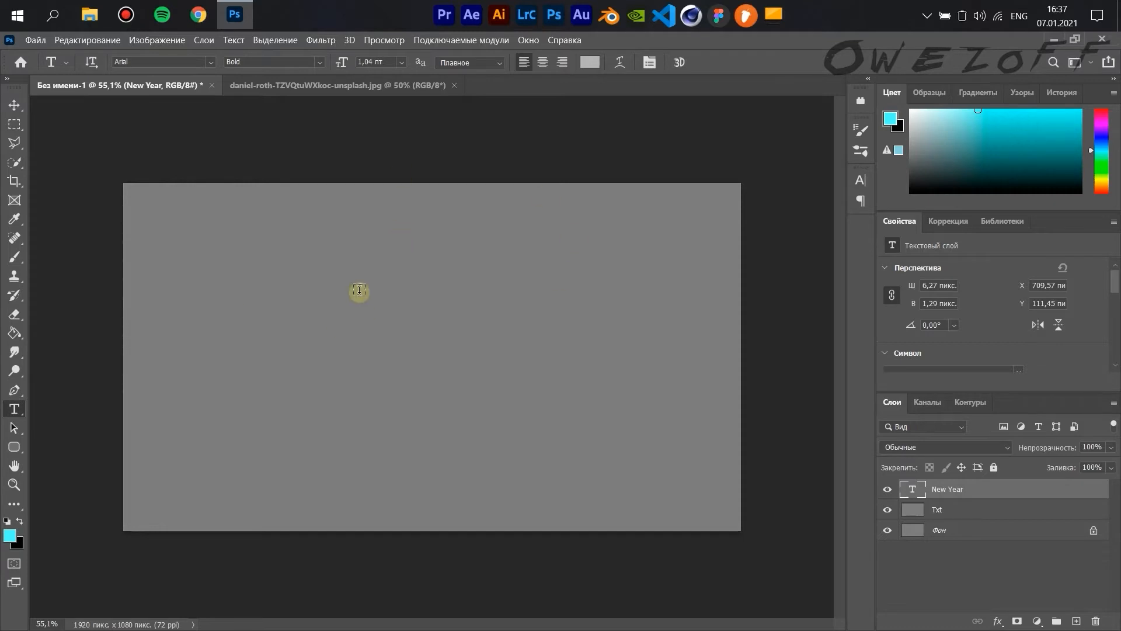
Step: Scale the New Year text up to about 816 px wide and shift it about 40 px right and 34 px up
key(ctrl+t)
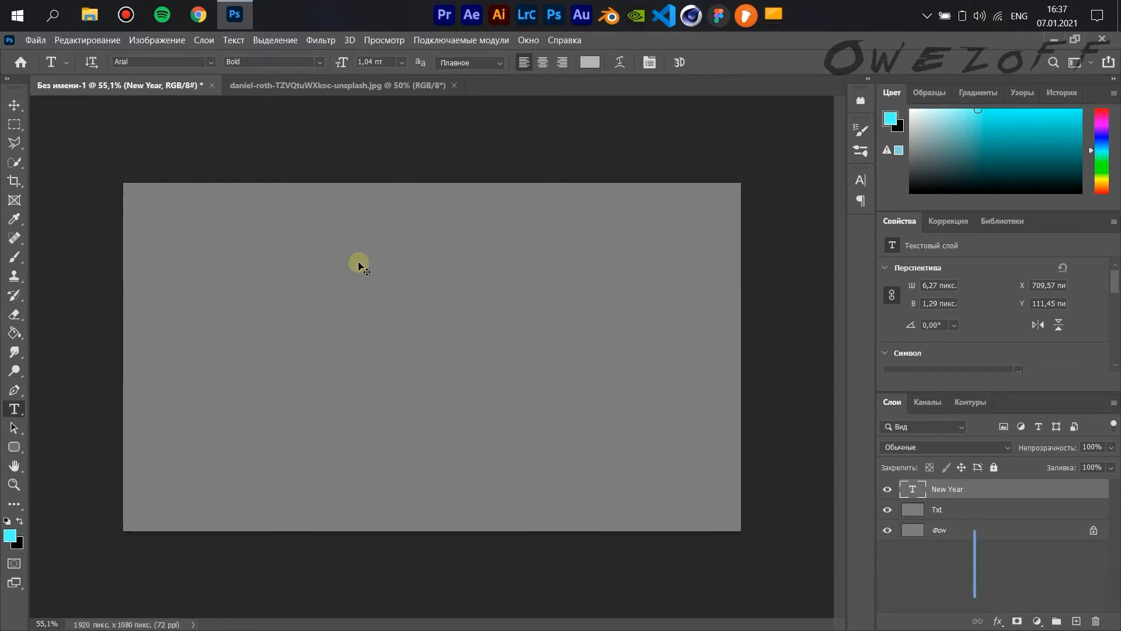
drag(354, 221, 610, 397)
mouse_move(499, 246)
mouse_down()
mouse_move(475, 279)
mouse_move(532, 233)
mouse_move(512, 229)
mouse_up()
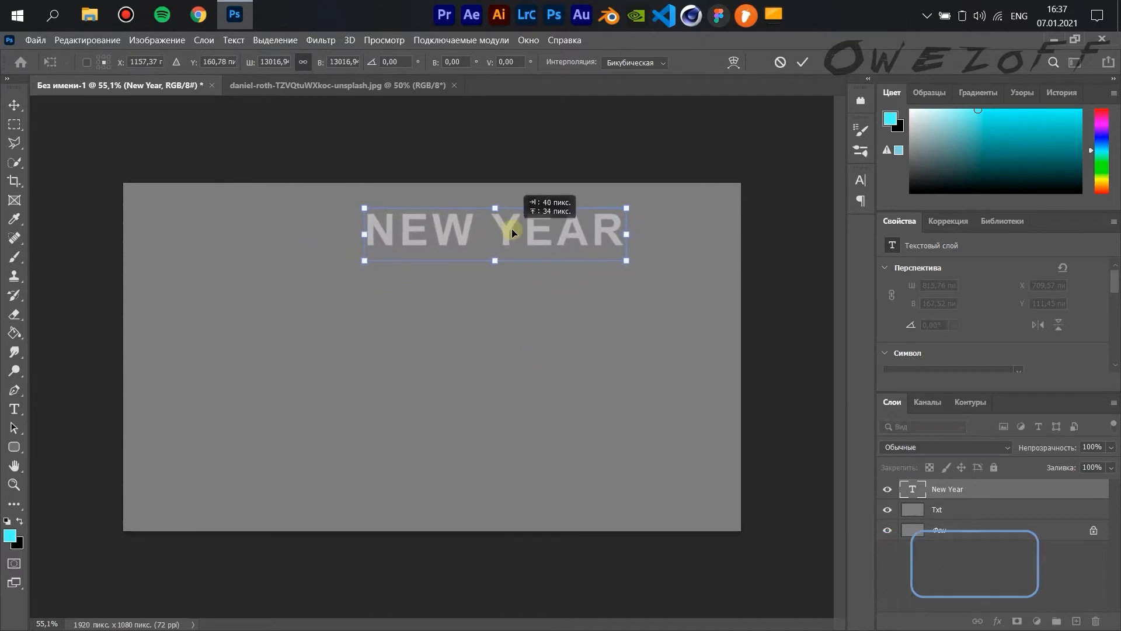
key(Return)
Step: Set the color of the New Year text to white (ffffff)
key(t)
triple_click(558, 236)
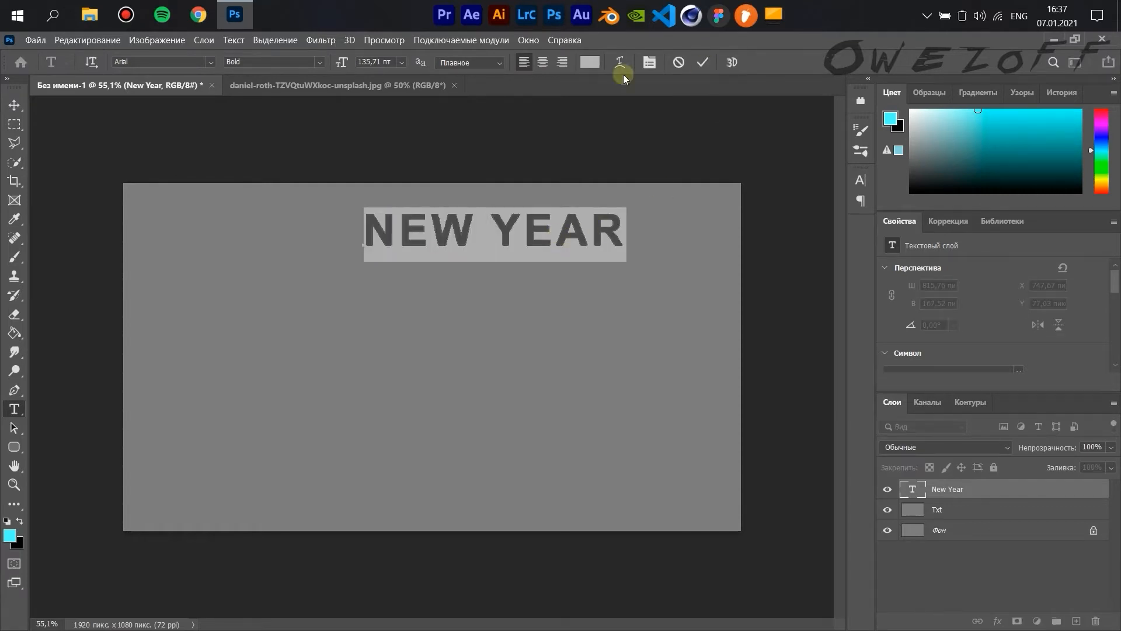
click(590, 61)
text(ffffff)
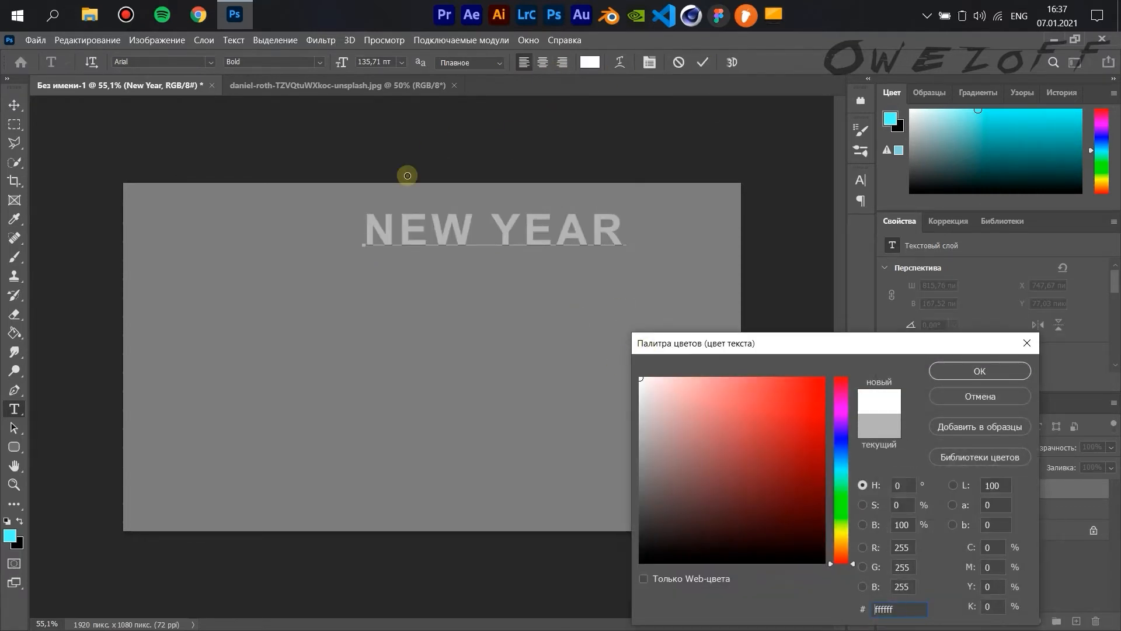
click(977, 371)
click(971, 488)
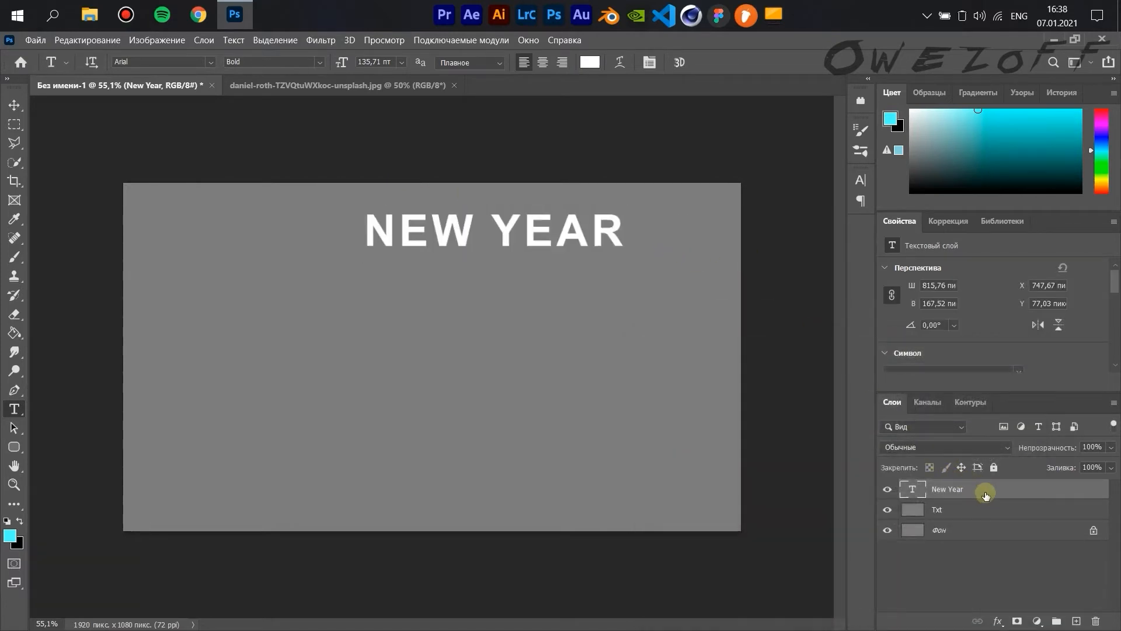
Step: Change the New Year text's font to Montserrat Bold and add an exclamation mark at its end
click(546, 240)
key(ctrl+a)
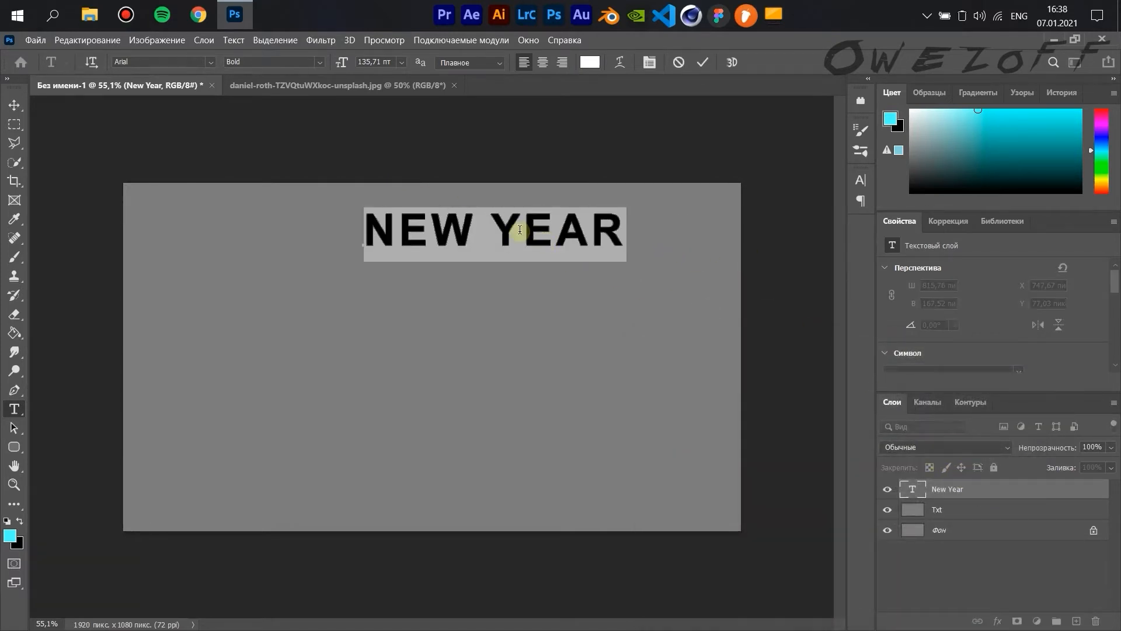
click(209, 62)
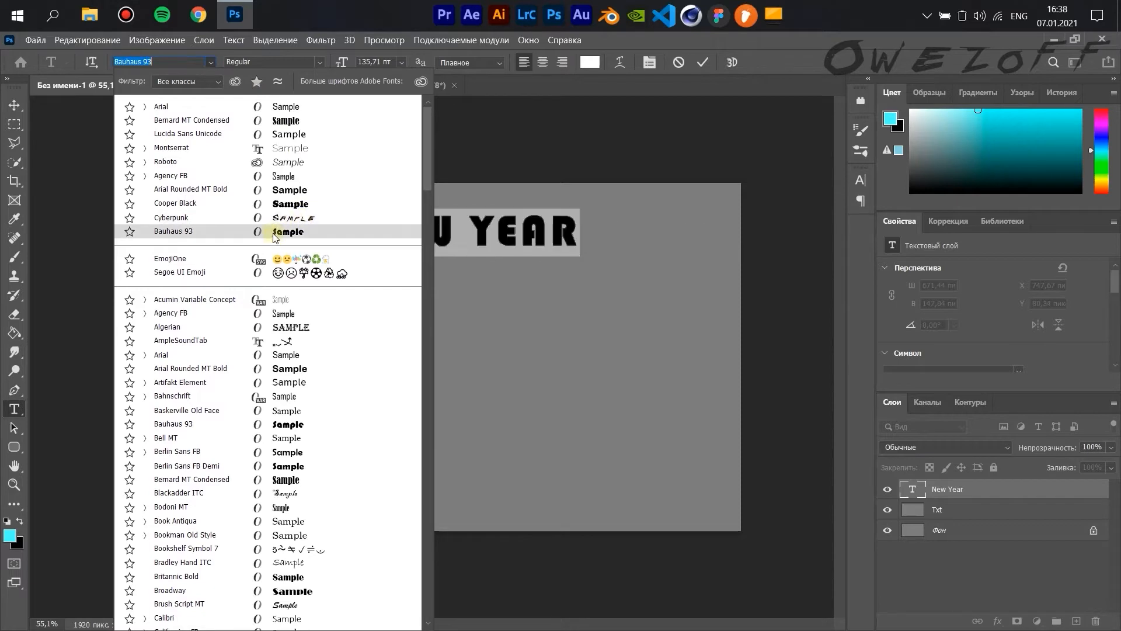
key(Escape)
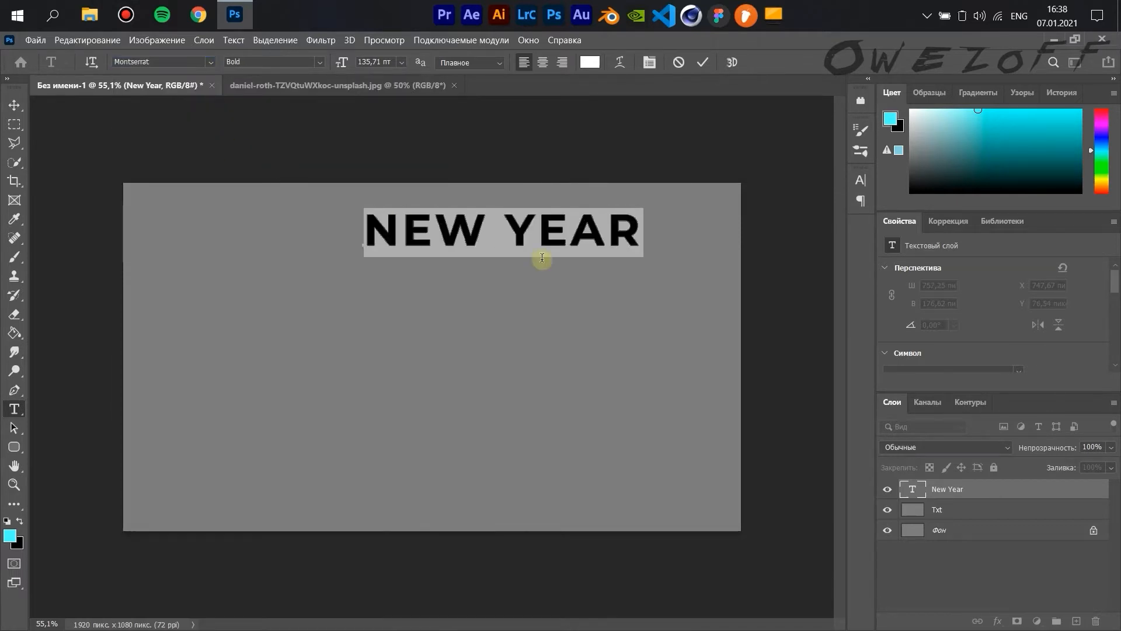
click(614, 231)
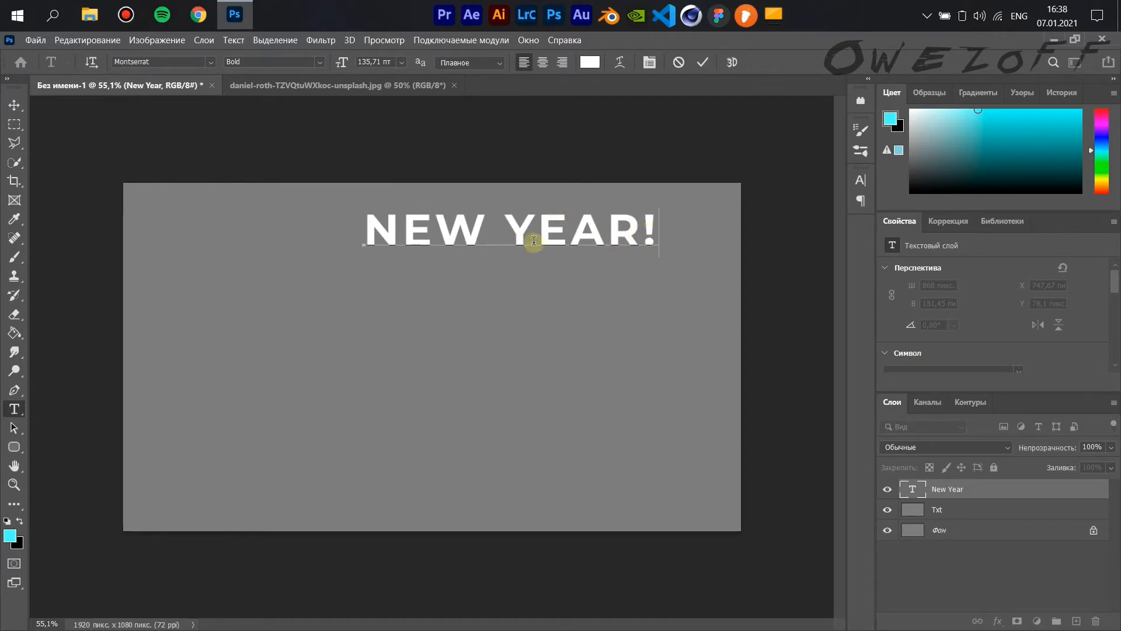
key(ctrl+Return)
Step: Move the NEW YEAR! text into the upper-right corner of the canvas and deselect it
key(v)
drag(536, 230, 608, 208)
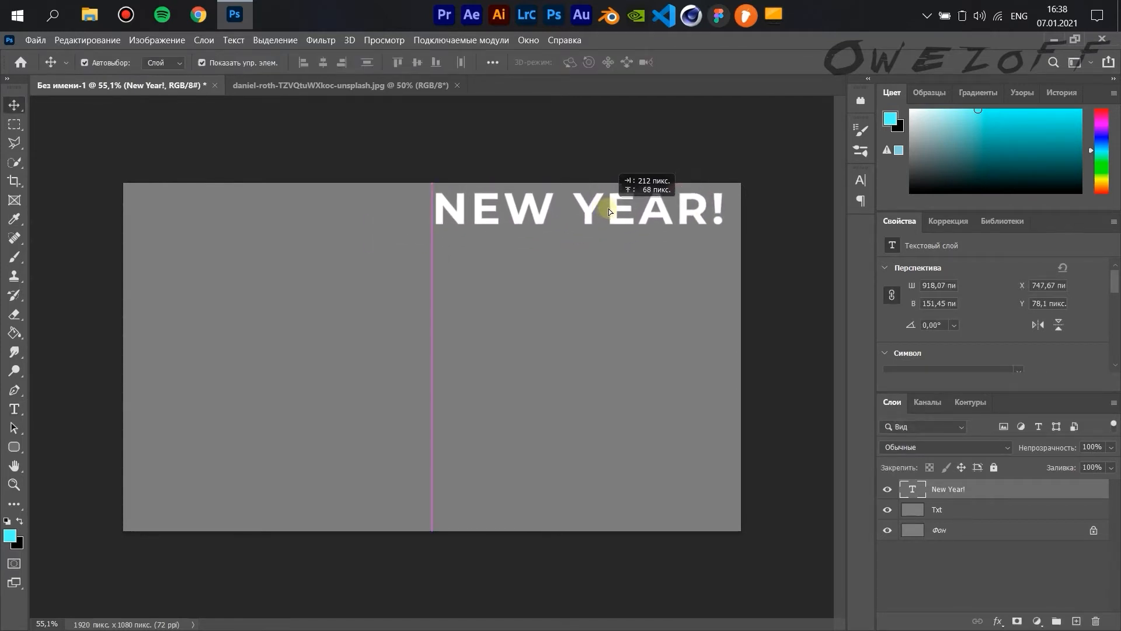
click(685, 153)
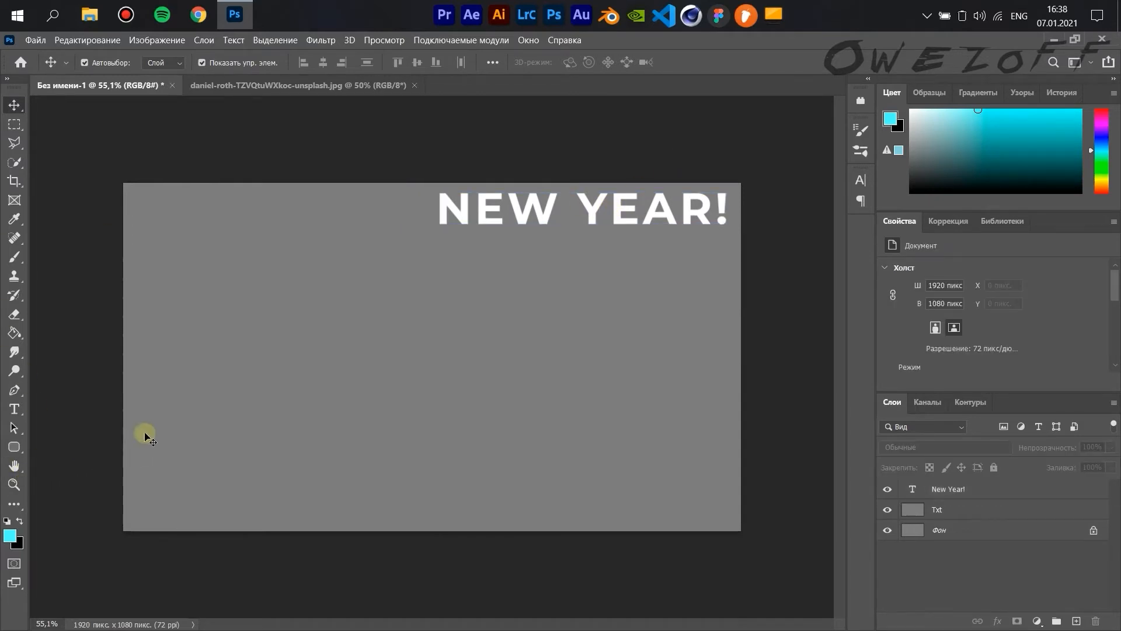
Step: Add the vertical text "202" near the canvas's lower-left corner and scale it up to about 215 pt
click(14, 408)
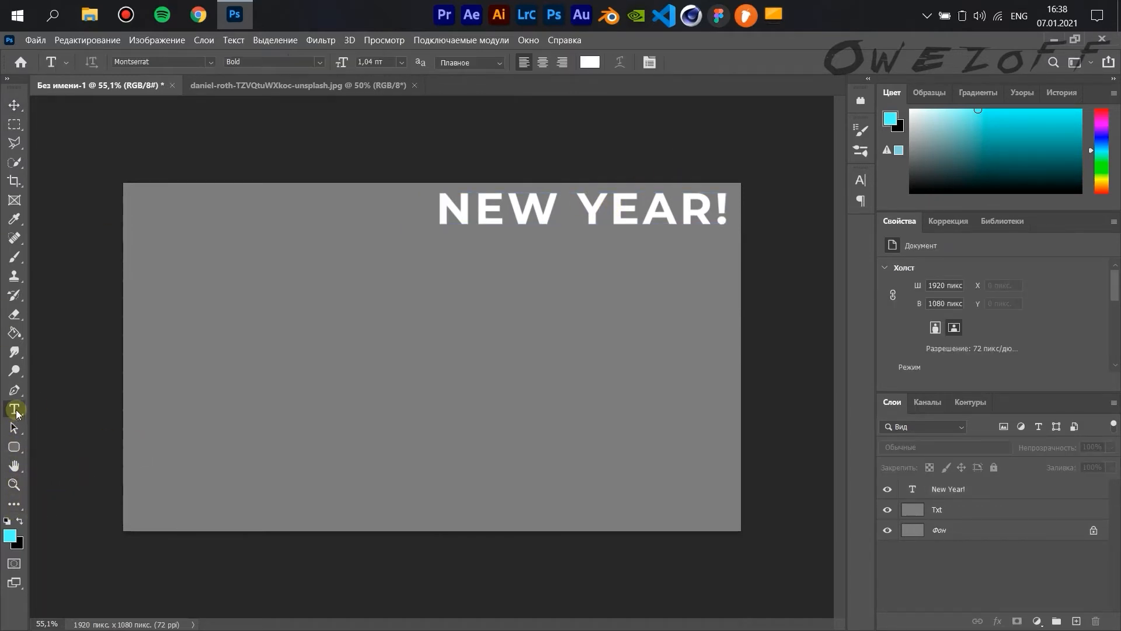
click(120, 420)
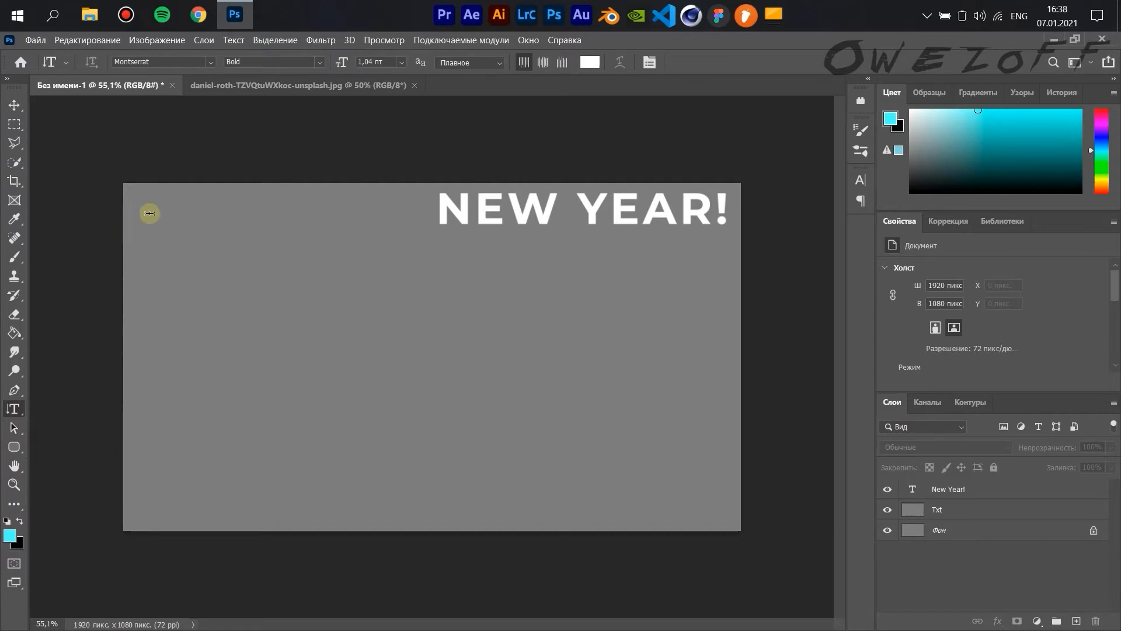
click(145, 487)
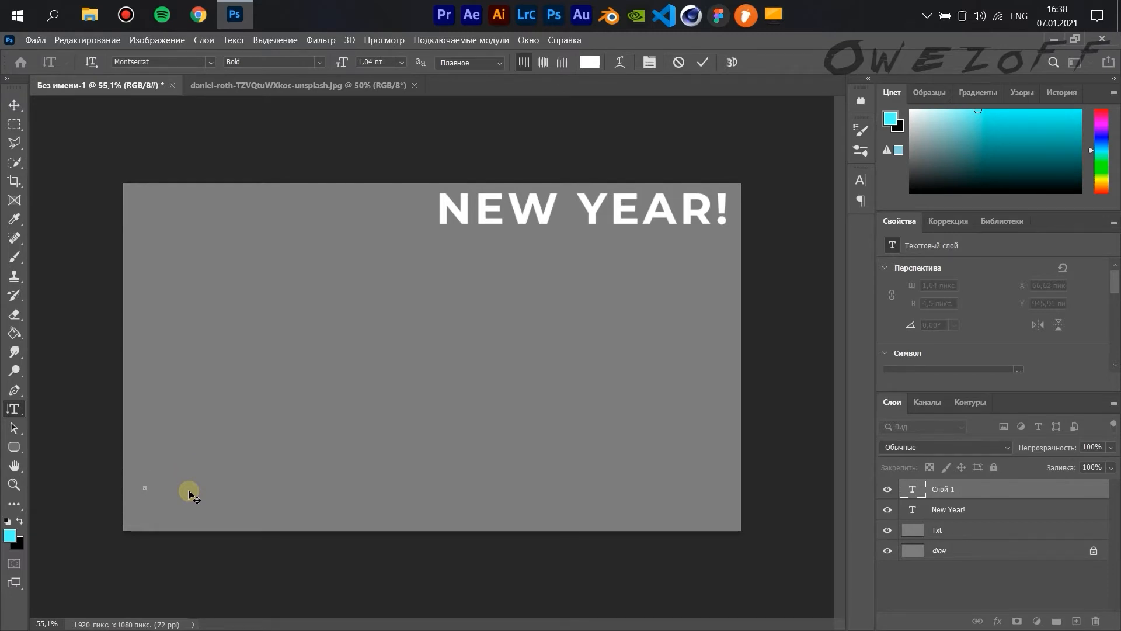
click(983, 494)
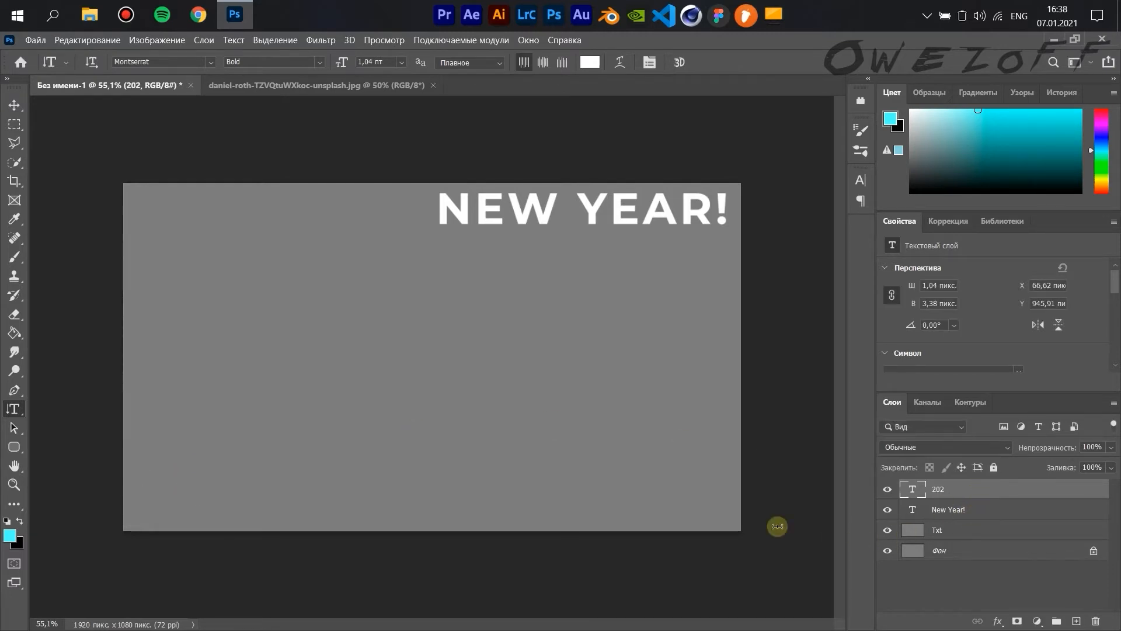
key(ctrl+t)
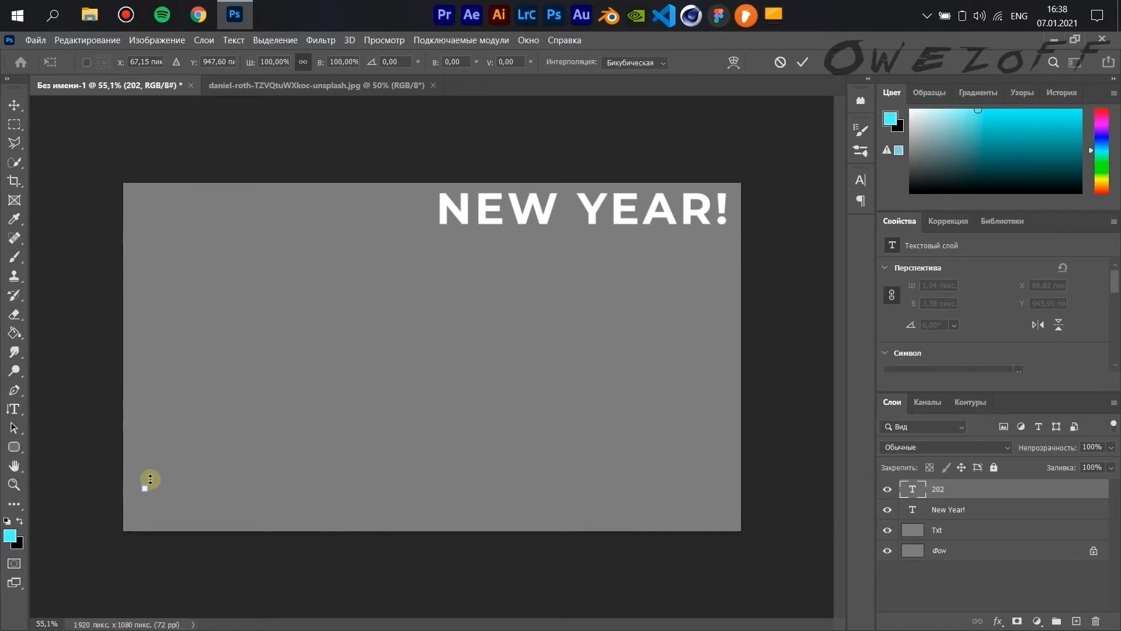
drag(154, 480, 230, 281)
Step: Complete the vertical text as 2021 and move it up and left along the canvas's left edge
double_click(197, 450)
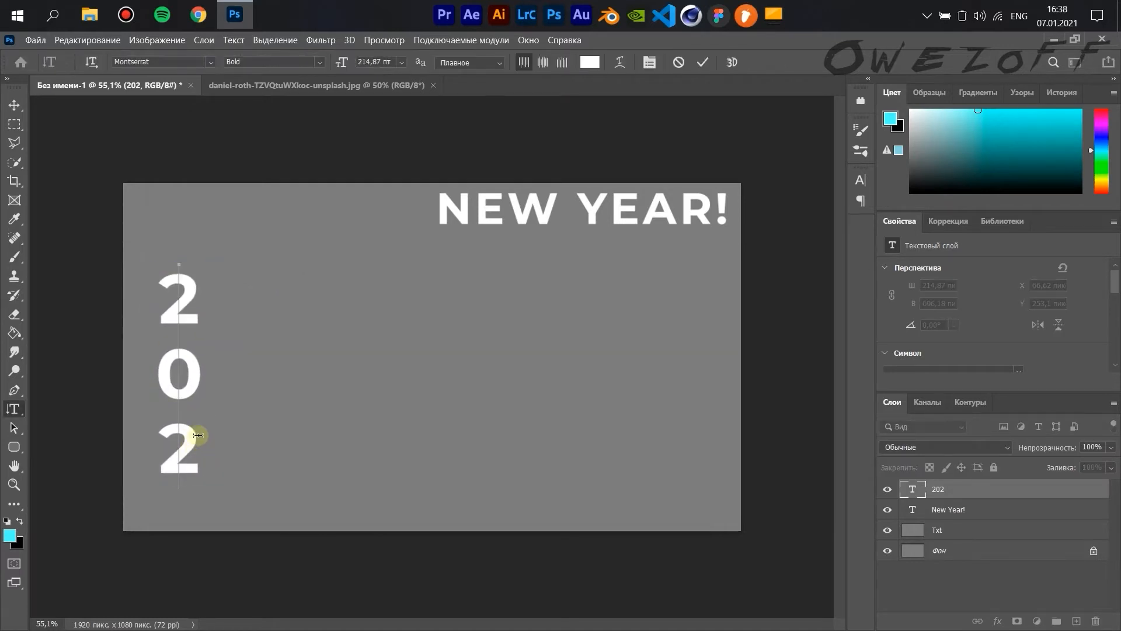
text(1)
key(BackSpace)
click(178, 472)
text(1)
click(963, 490)
key(v)
drag(182, 321, 162, 270)
Step: Try the Regular, Medium, Bold and Black font weights on the NEW YEAR! text
double_click(569, 211)
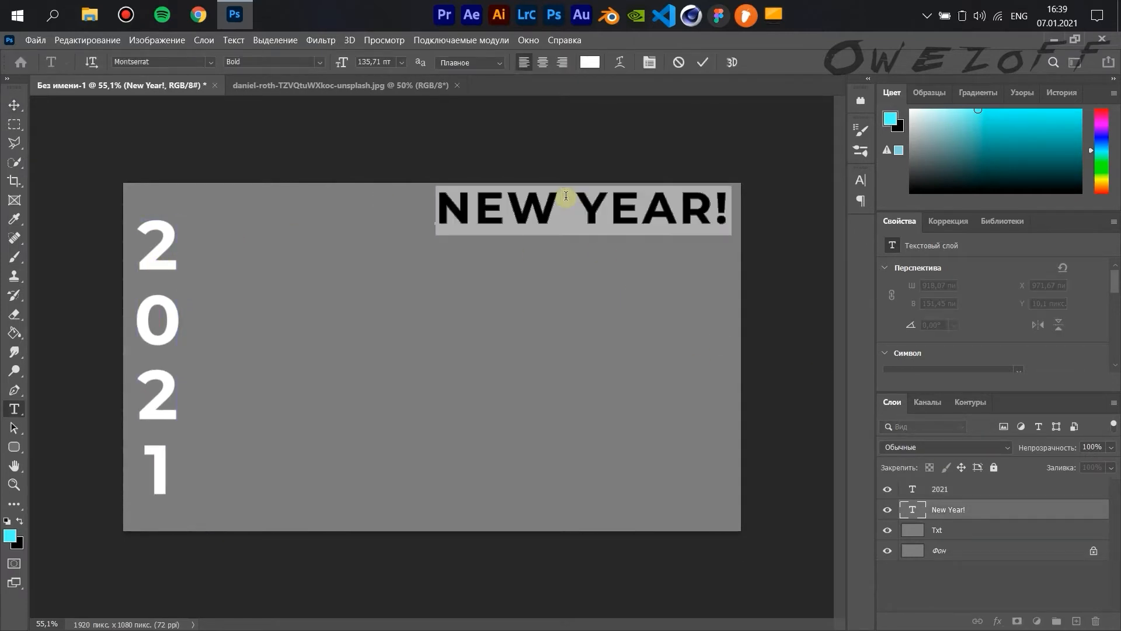
click(320, 62)
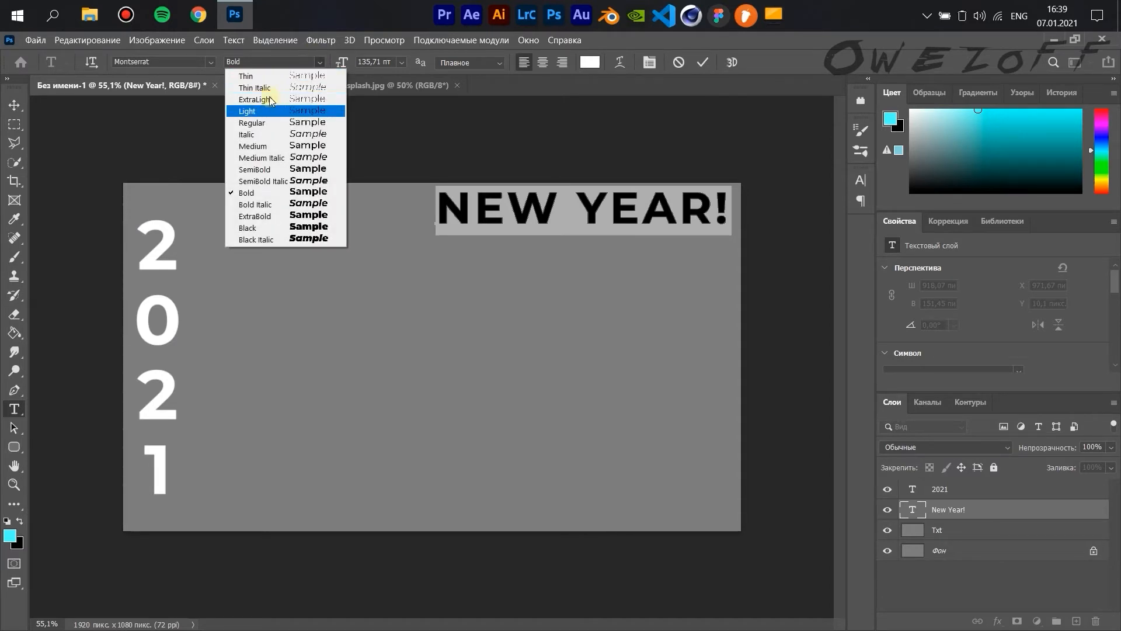
click(259, 124)
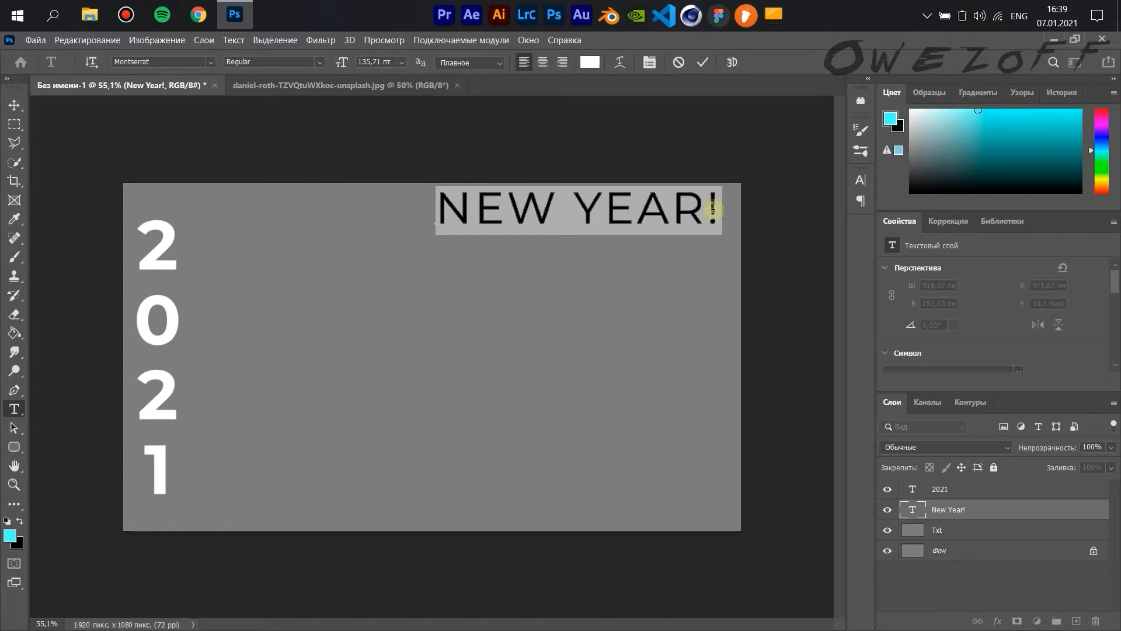
click(320, 62)
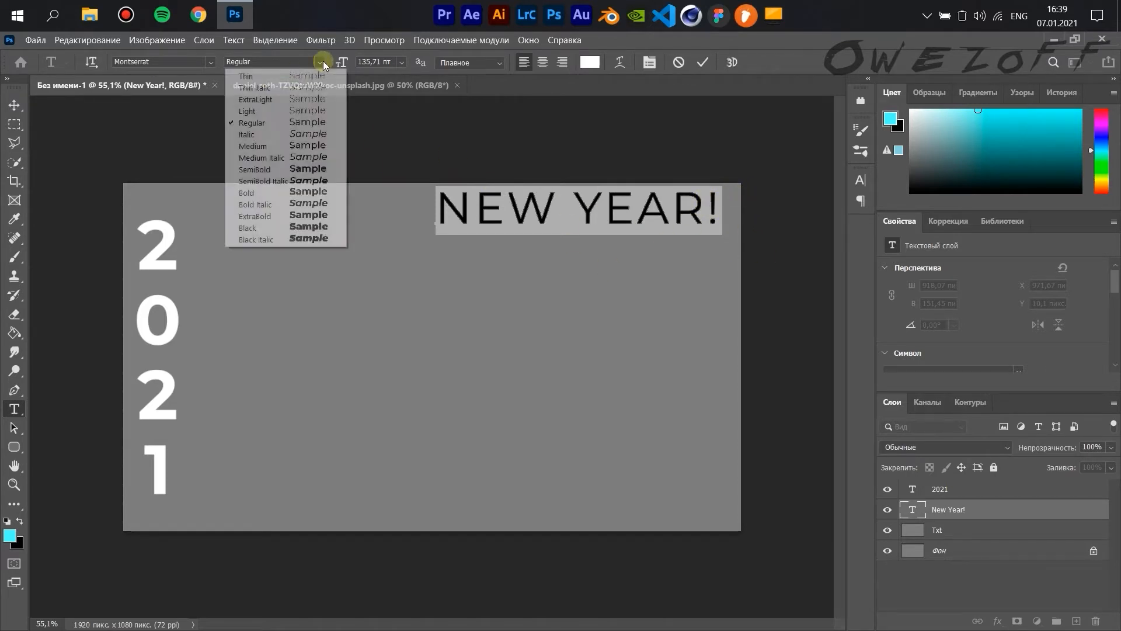
click(308, 146)
click(318, 65)
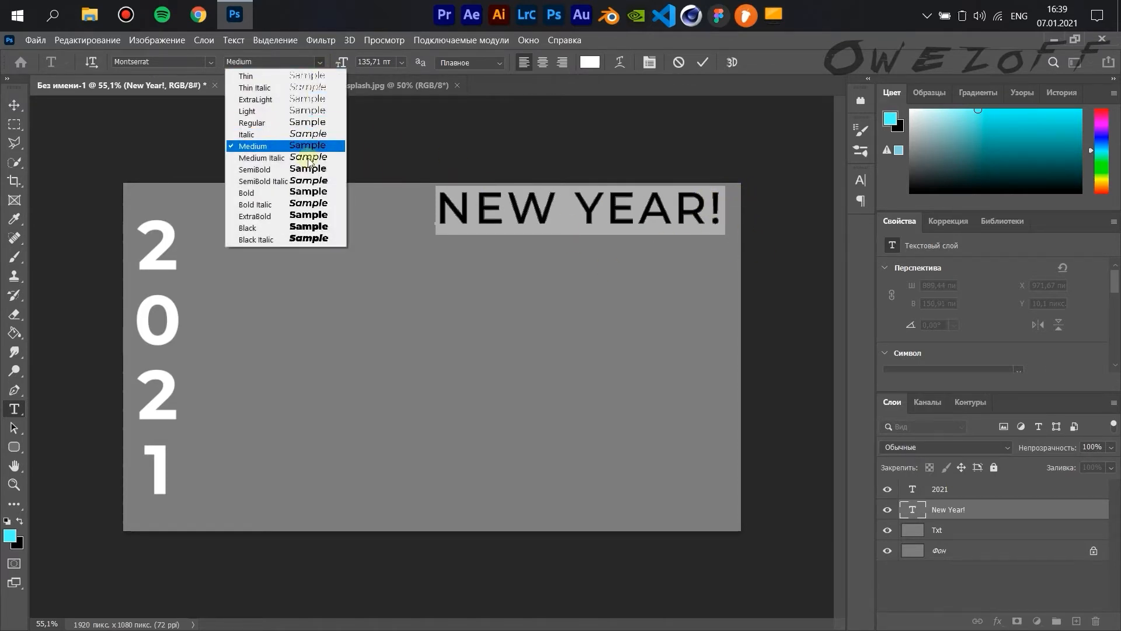
click(286, 192)
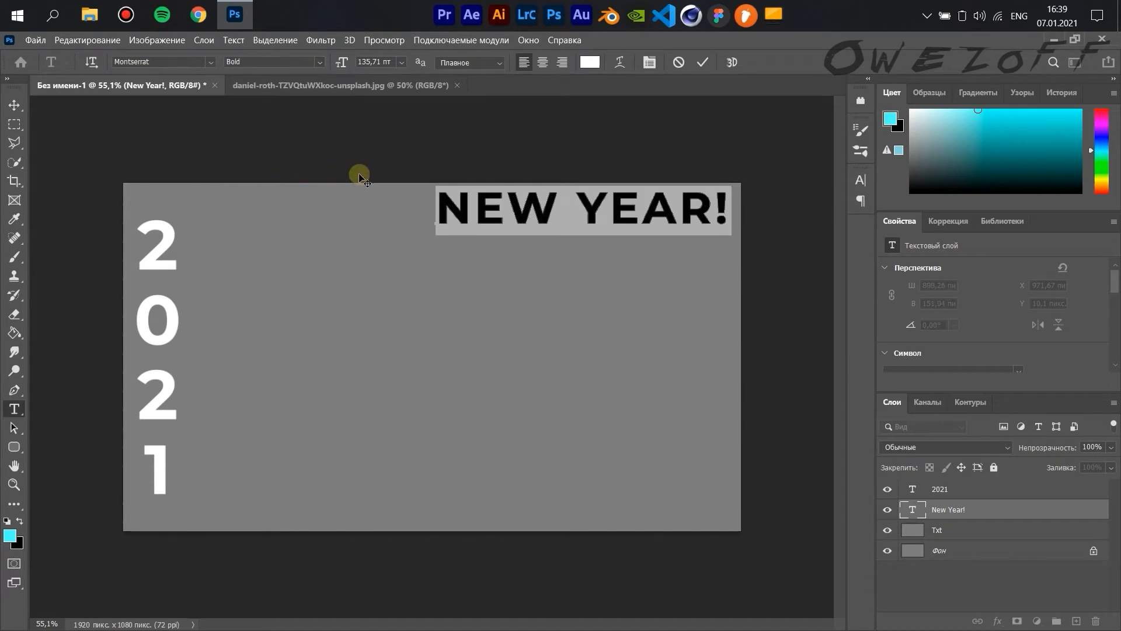
click(300, 64)
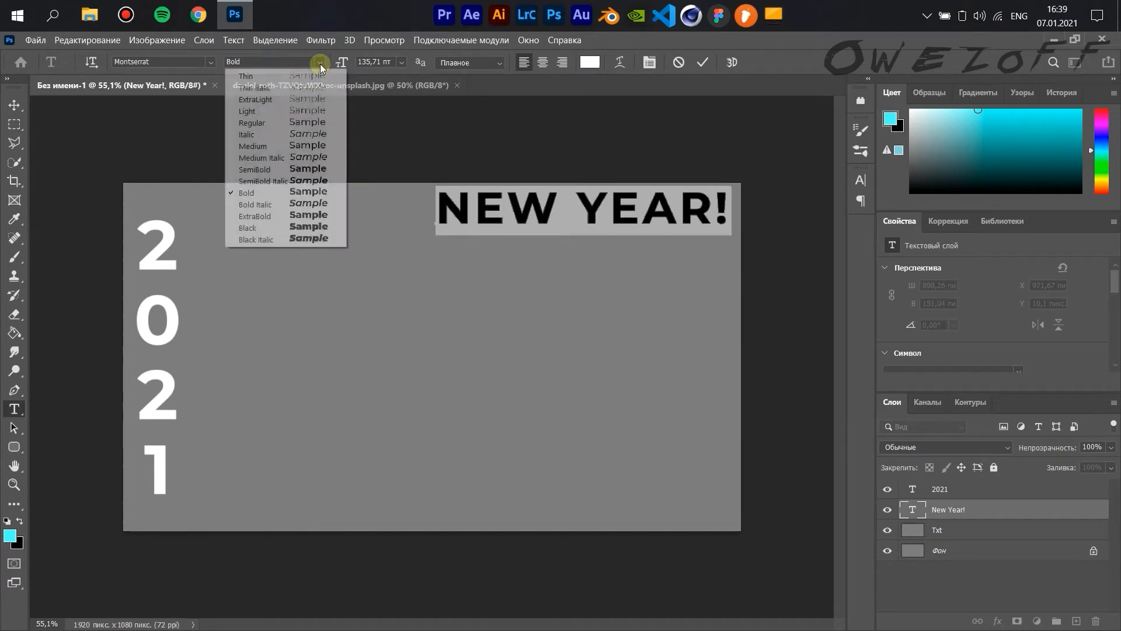
click(281, 227)
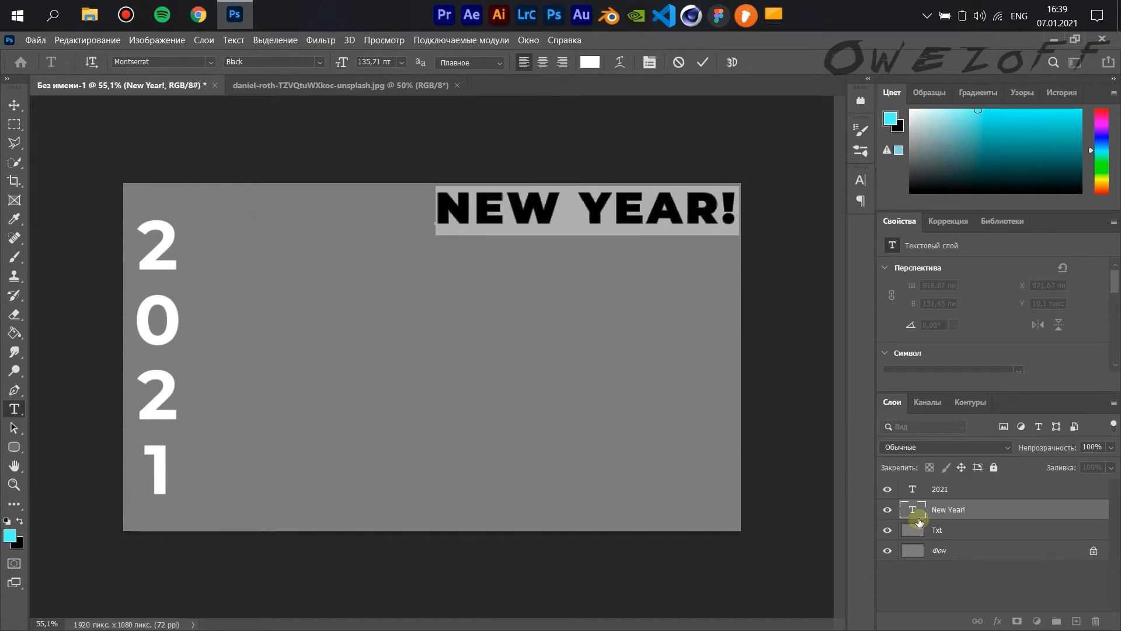
click(986, 510)
Step: Nudge the NEW YEAR! text slightly left and up toward the canvas's top edge
key(v)
drag(664, 212, 649, 208)
Step: Set the NEW YEAR! text's font weight to Bold and commit the edit
double_click(569, 200)
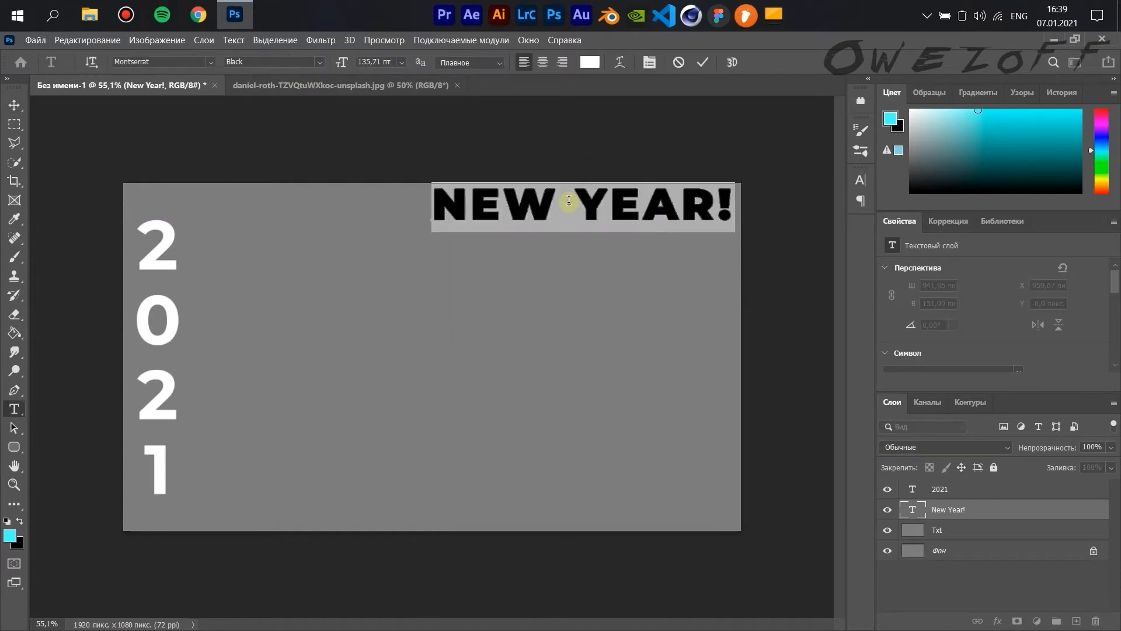
click(305, 61)
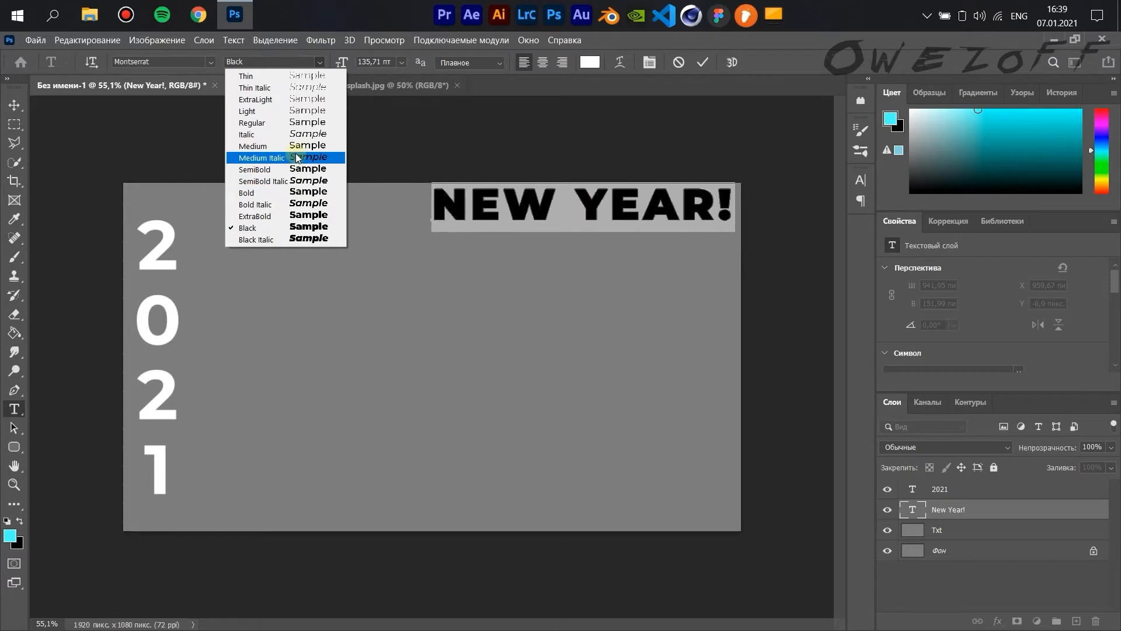
click(298, 193)
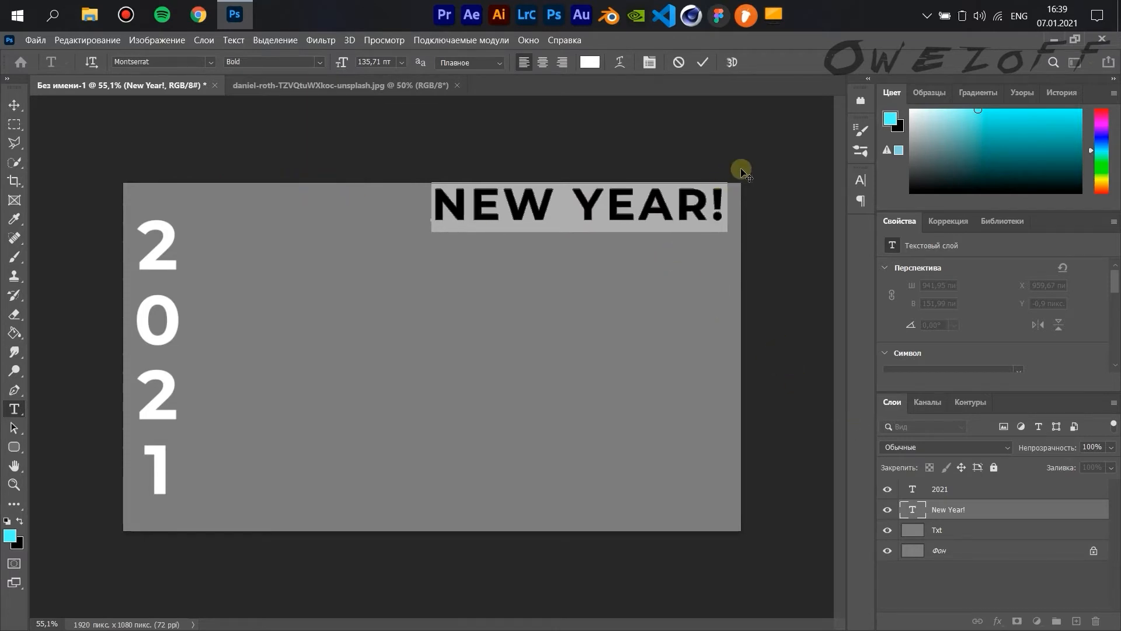
click(980, 513)
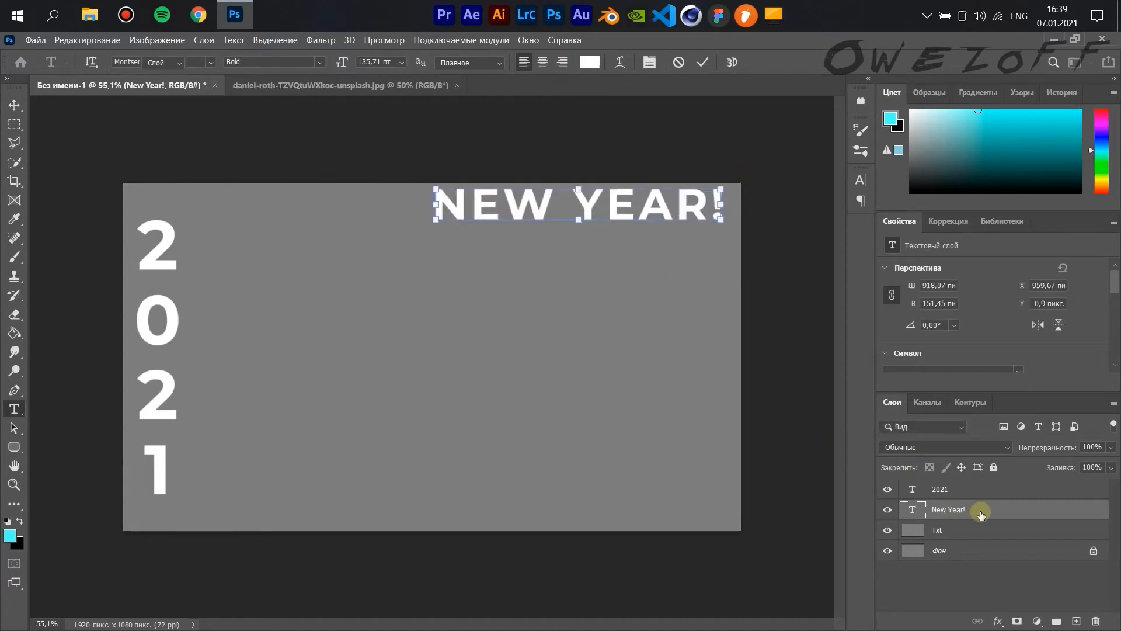
key(v)
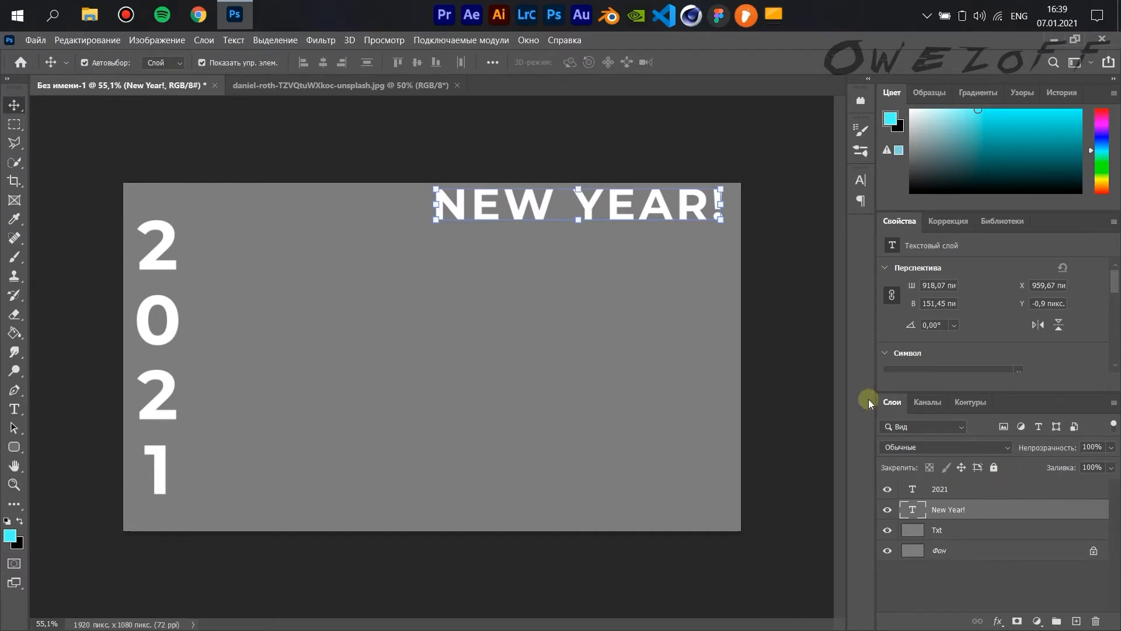
Step: Add a drop shadow to the NEW YEAR! text layer and show the shadow's settings
double_click(1082, 511)
mouse_move(817, 274)
mouse_down()
mouse_move(778, 241)
mouse_move(801, 260)
mouse_up()
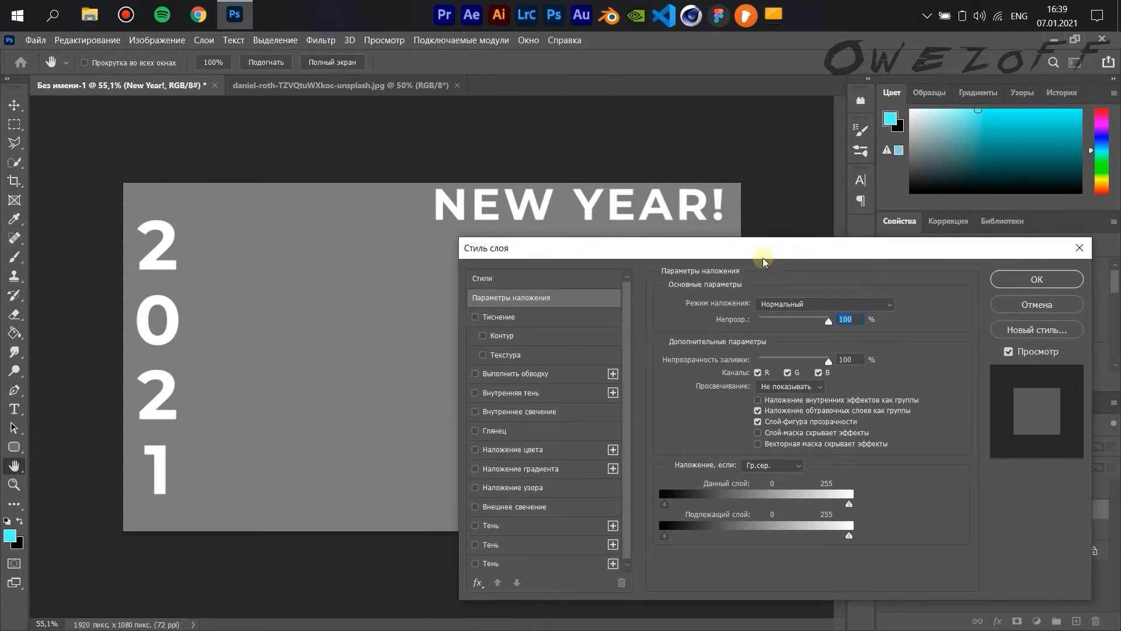
mouse_move(724, 260)
mouse_down()
mouse_move(767, 256)
mouse_move(724, 242)
mouse_up()
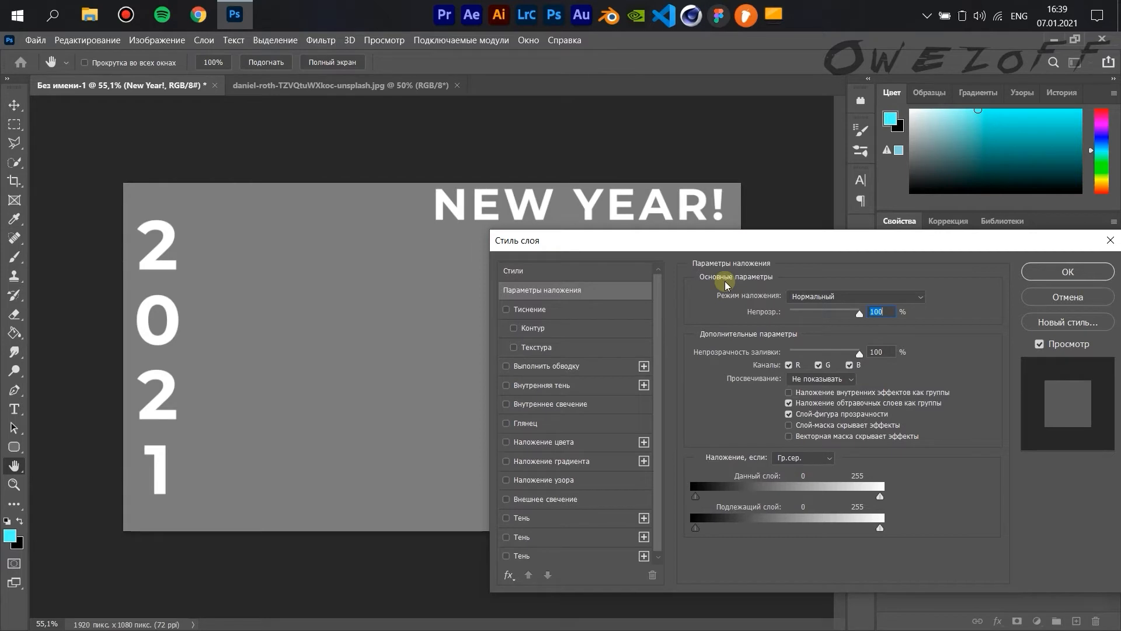
mouse_move(765, 240)
mouse_down()
mouse_move(777, 234)
mouse_move(764, 241)
mouse_up()
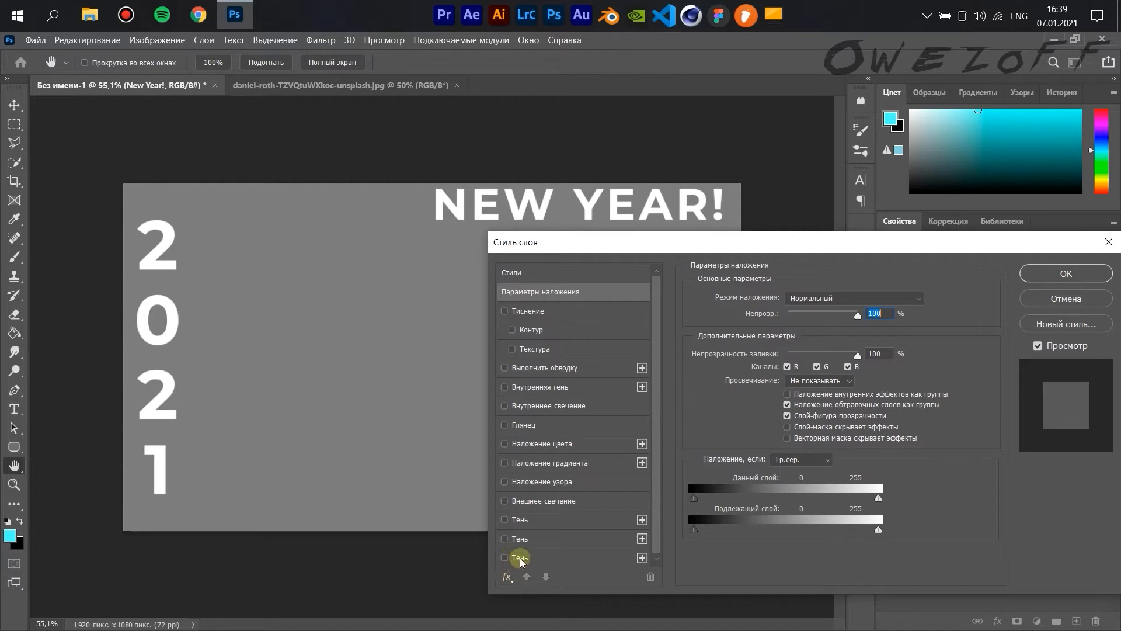
click(505, 558)
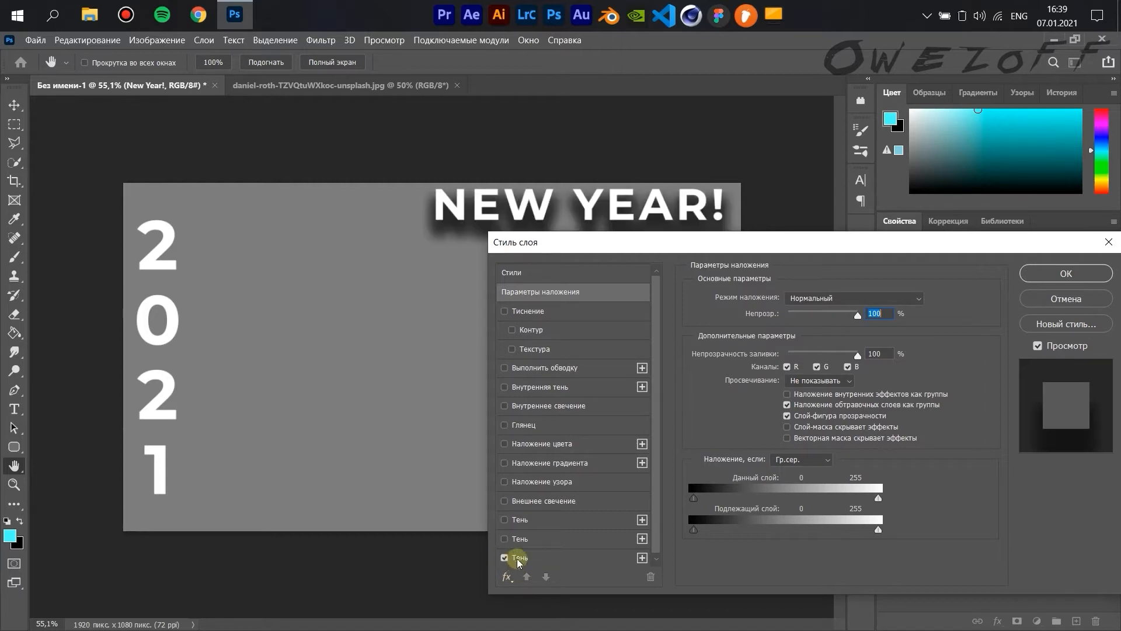
click(529, 557)
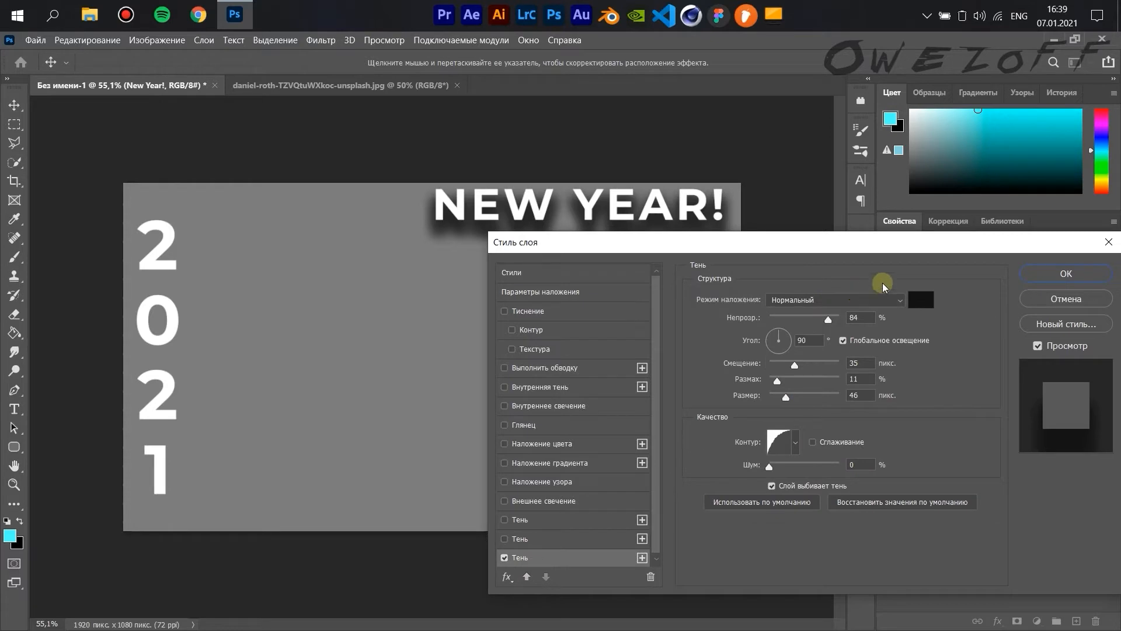
Step: Set the NEW YEAR! drop shadow's angle to 134° and its opacity to 63%
drag(833, 252, 787, 286)
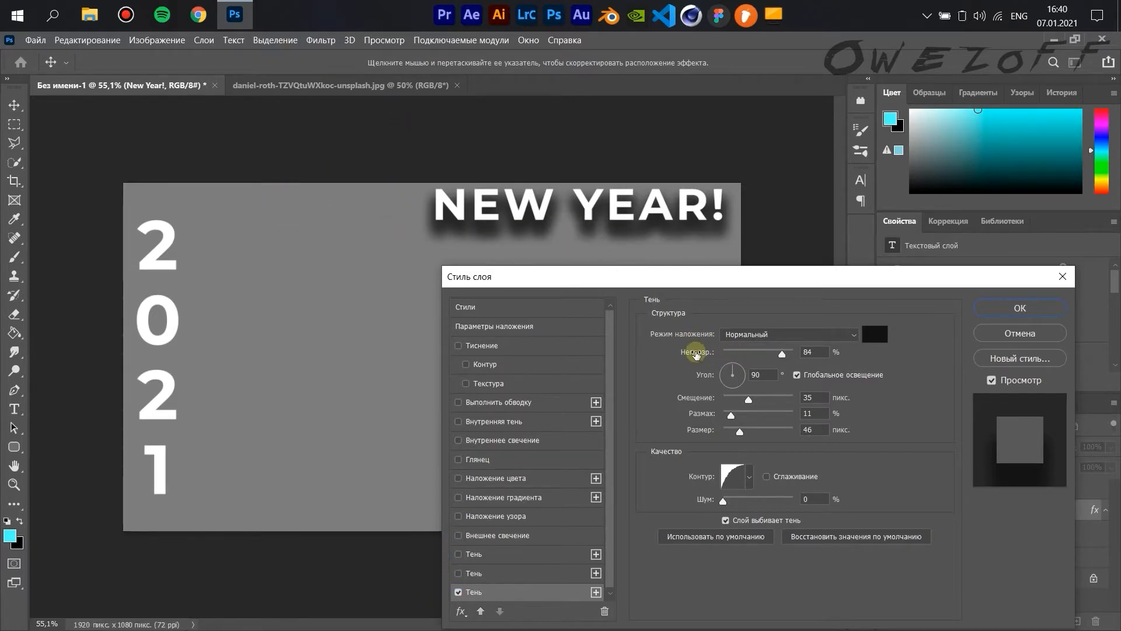
drag(726, 370, 720, 363)
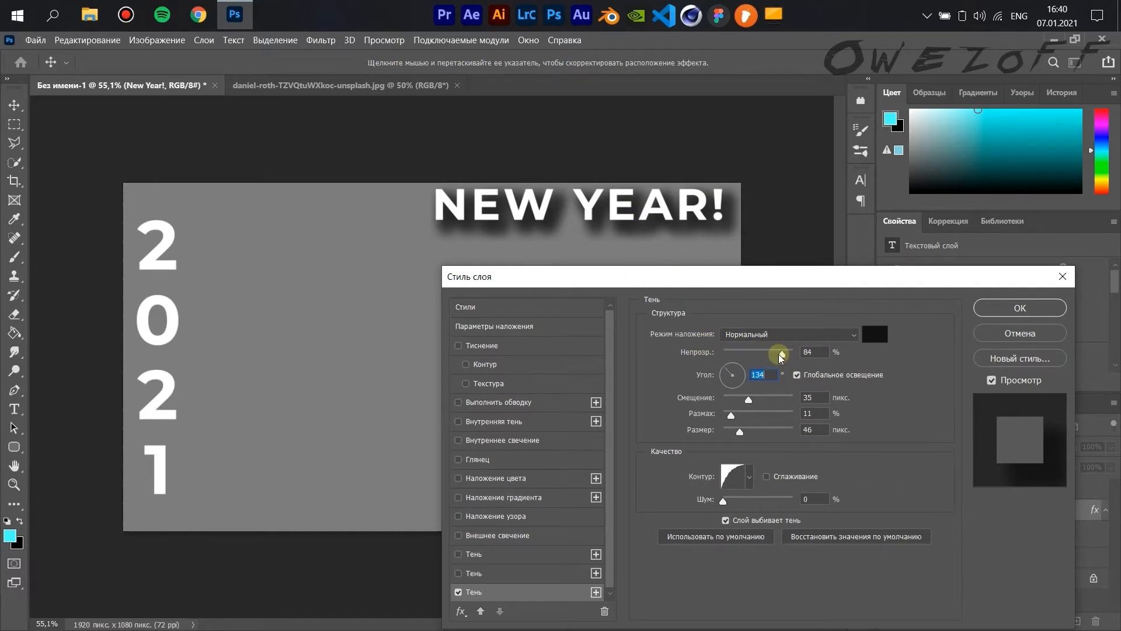
mouse_move(781, 357)
mouse_down()
mouse_move(793, 353)
mouse_move(767, 345)
mouse_up()
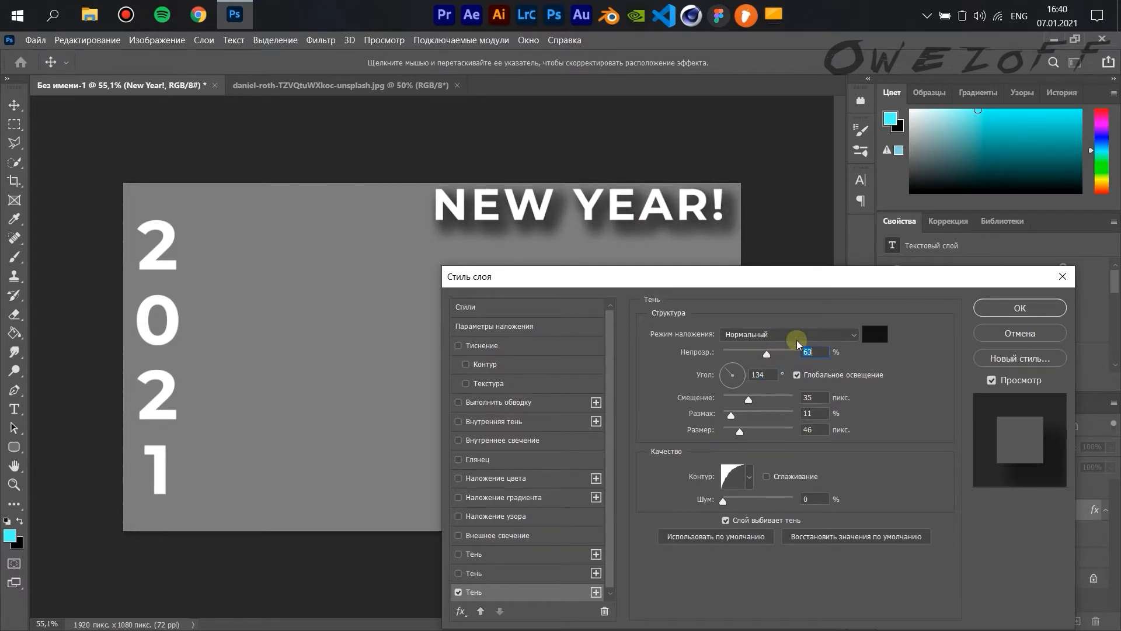
Step: Change the NEW YEAR! drop shadow's color to golden yellow f4c72a
click(875, 334)
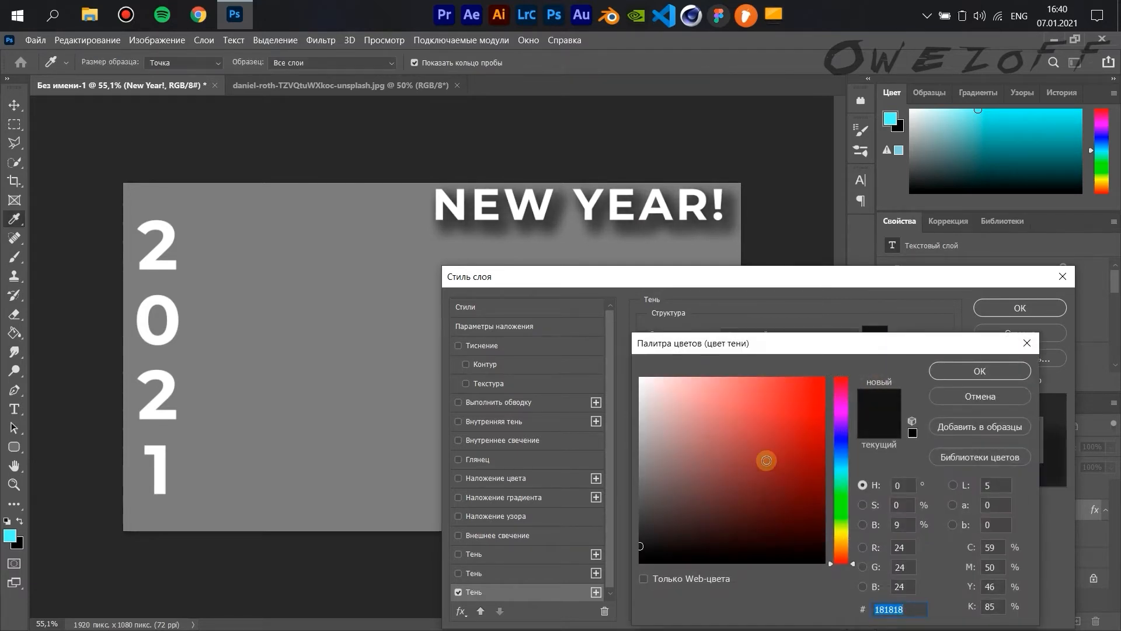
drag(841, 470, 842, 539)
click(795, 439)
click(775, 403)
drag(794, 419, 793, 382)
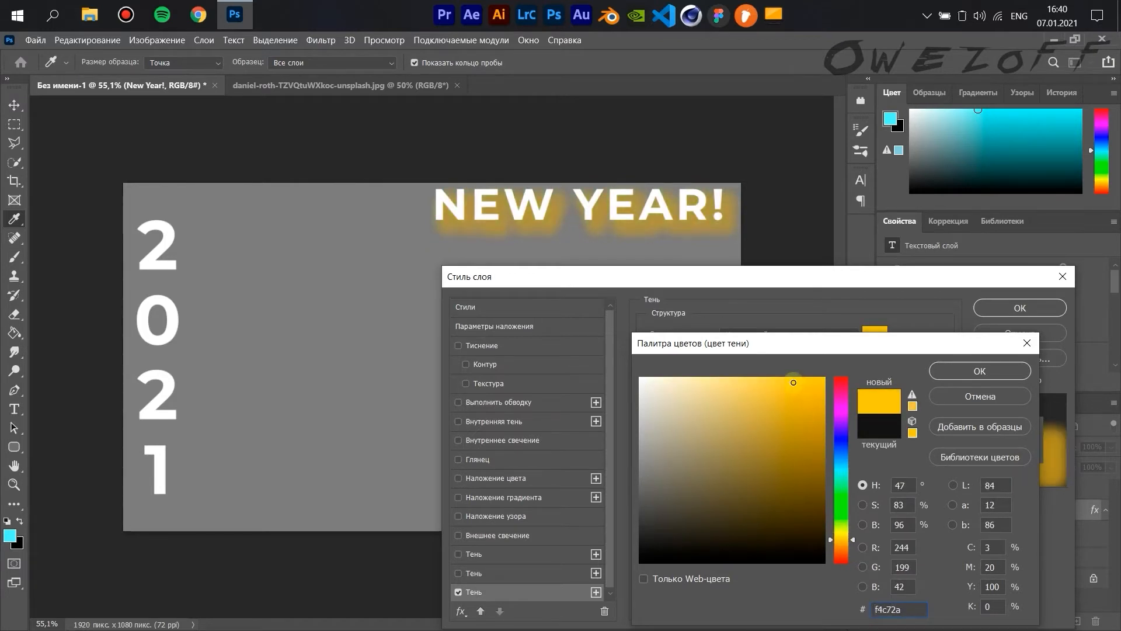
click(980, 370)
Step: Set the shadow's angle to 151°, distance to 9 px, spread to 3%, size to 24 px and noise to 0%, and apply the style
click(716, 366)
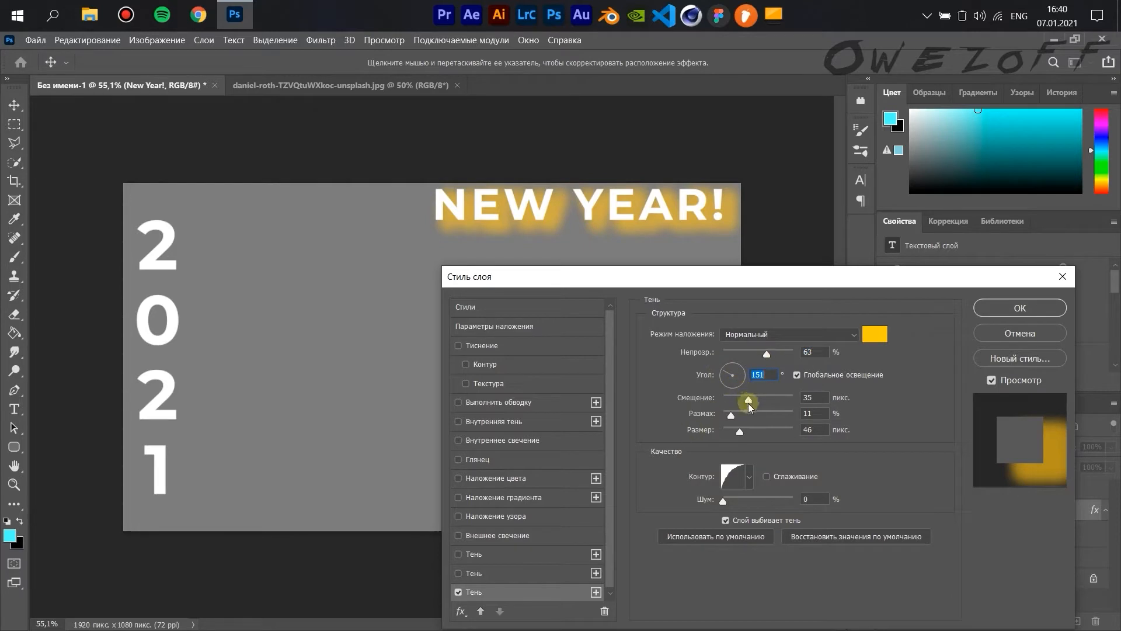
drag(748, 403, 731, 403)
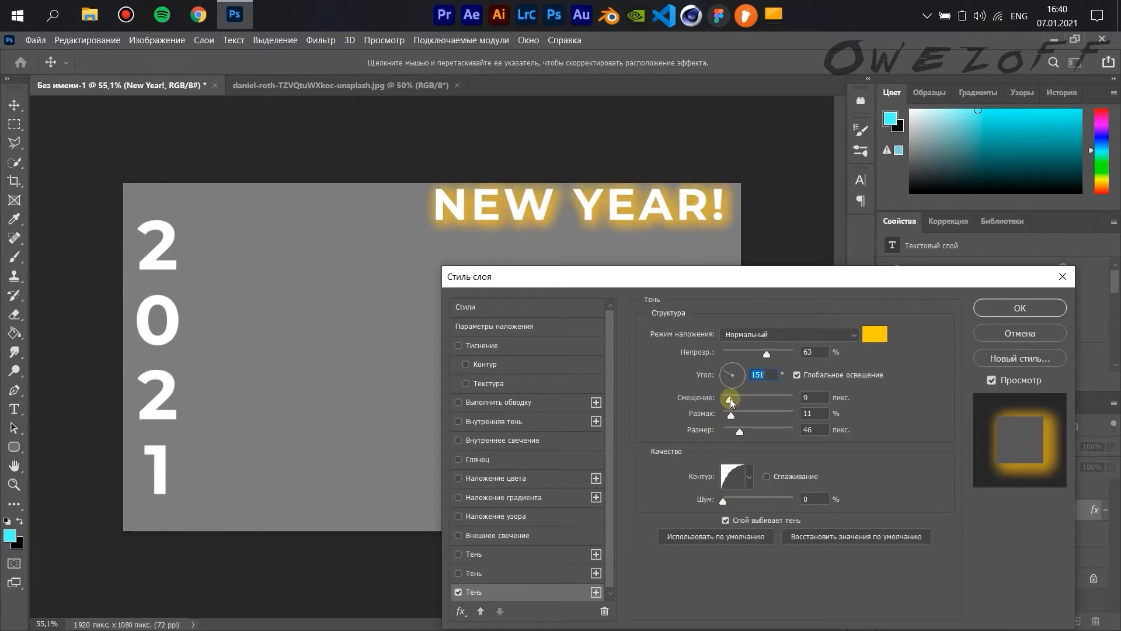
drag(730, 401, 730, 401)
click(730, 416)
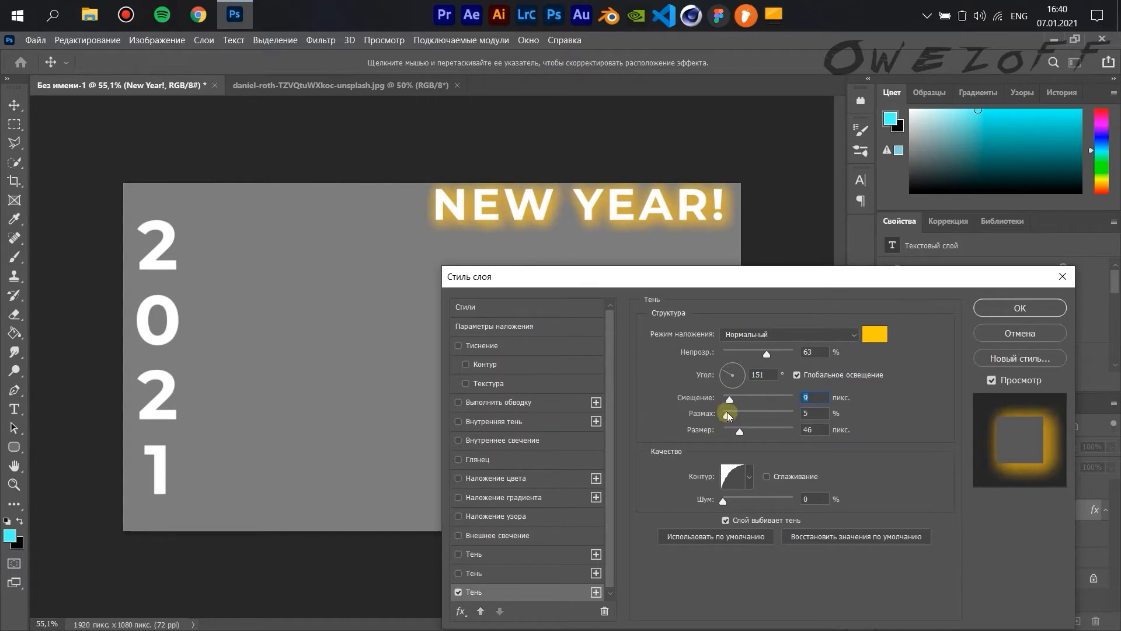
drag(727, 416, 725, 415)
click(745, 436)
drag(741, 435, 735, 436)
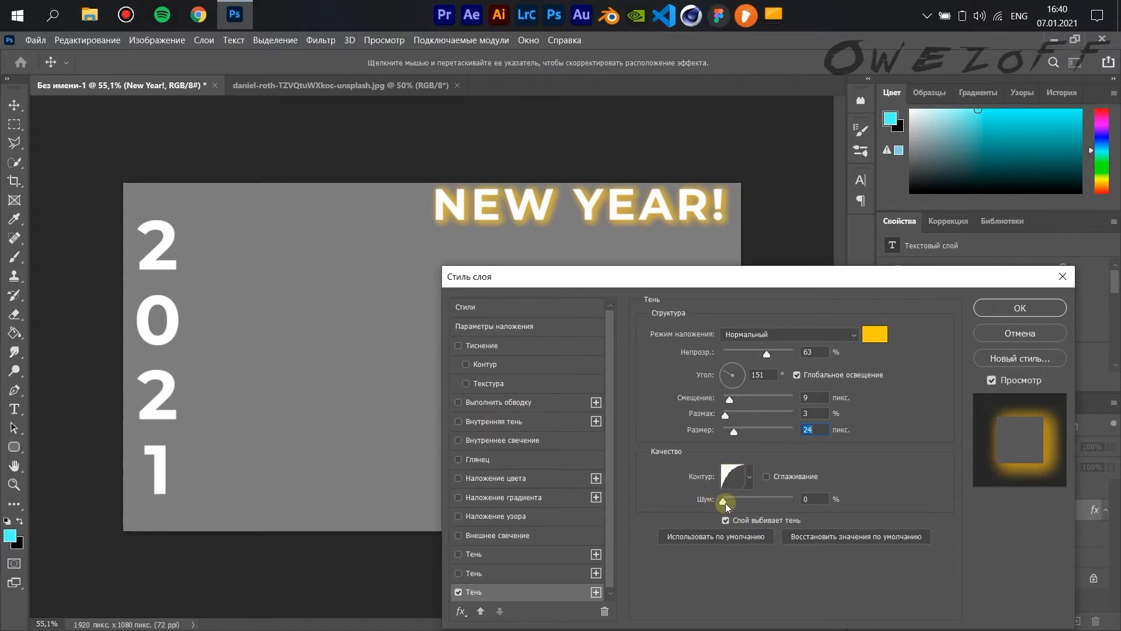
drag(725, 504, 683, 497)
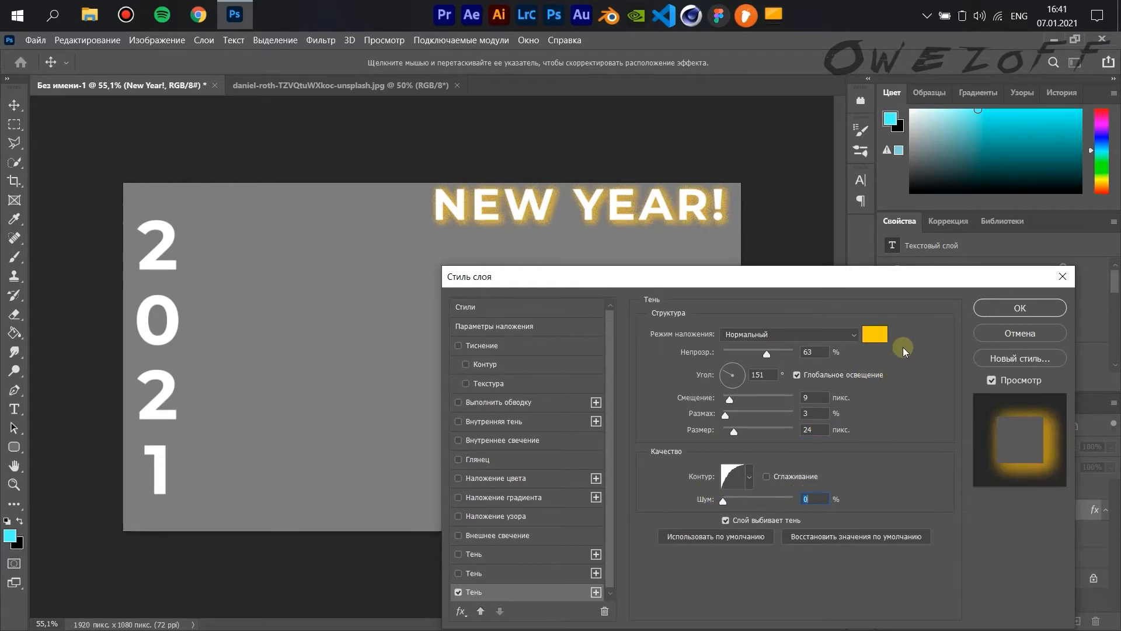
click(1013, 308)
Step: Add a light blue outer glow to the 2021 text layer with 35% opacity
click(952, 491)
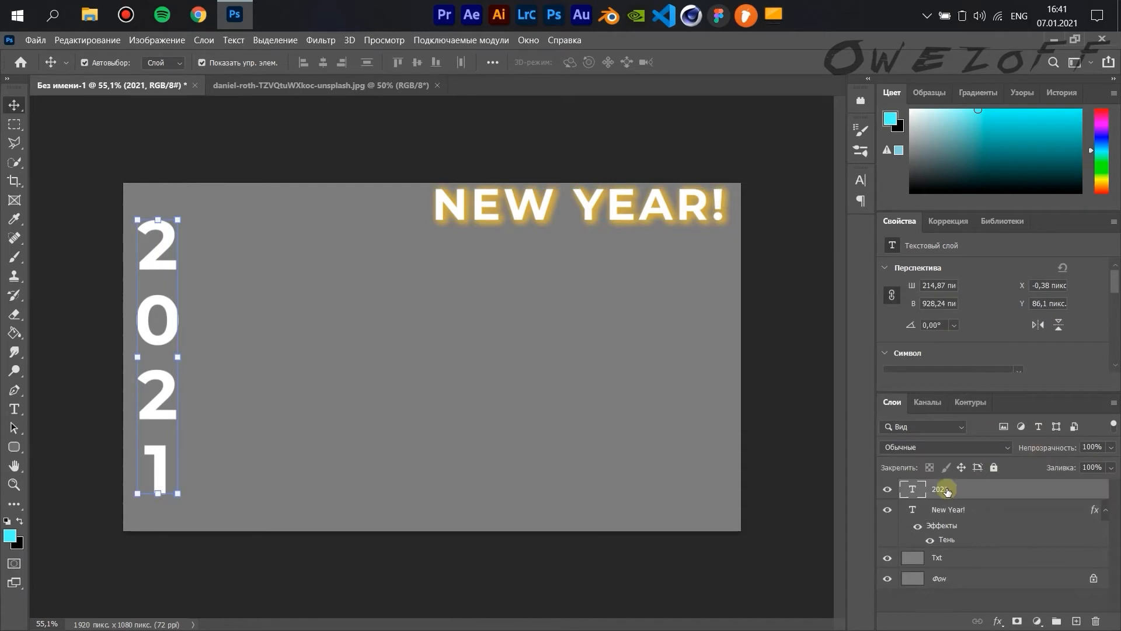
double_click(1064, 492)
drag(712, 276, 741, 209)
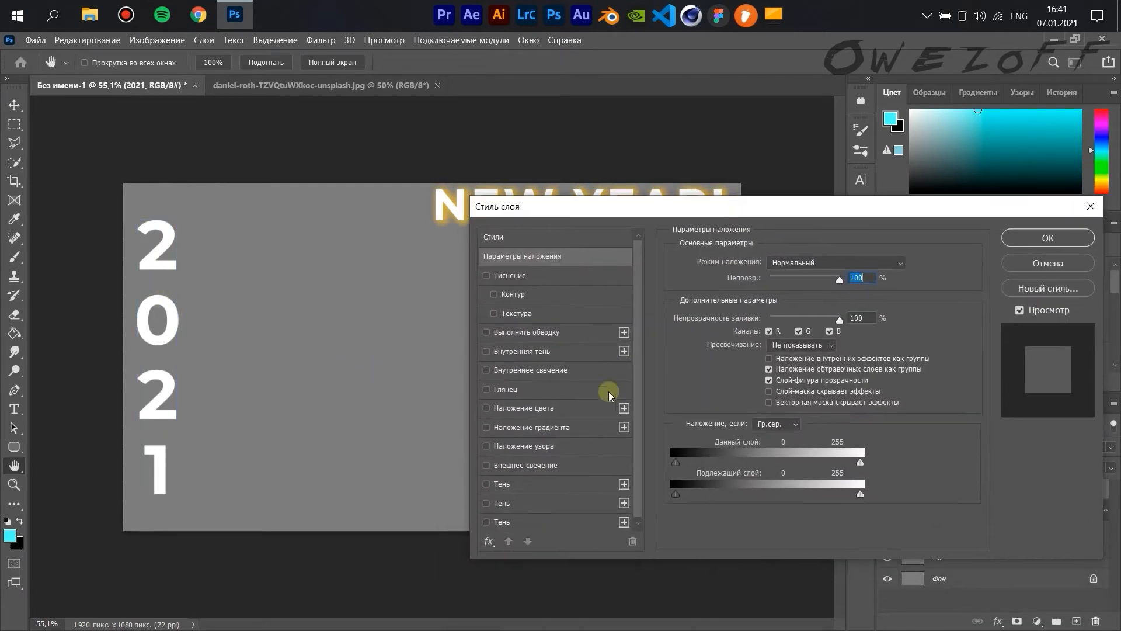
click(487, 466)
click(537, 466)
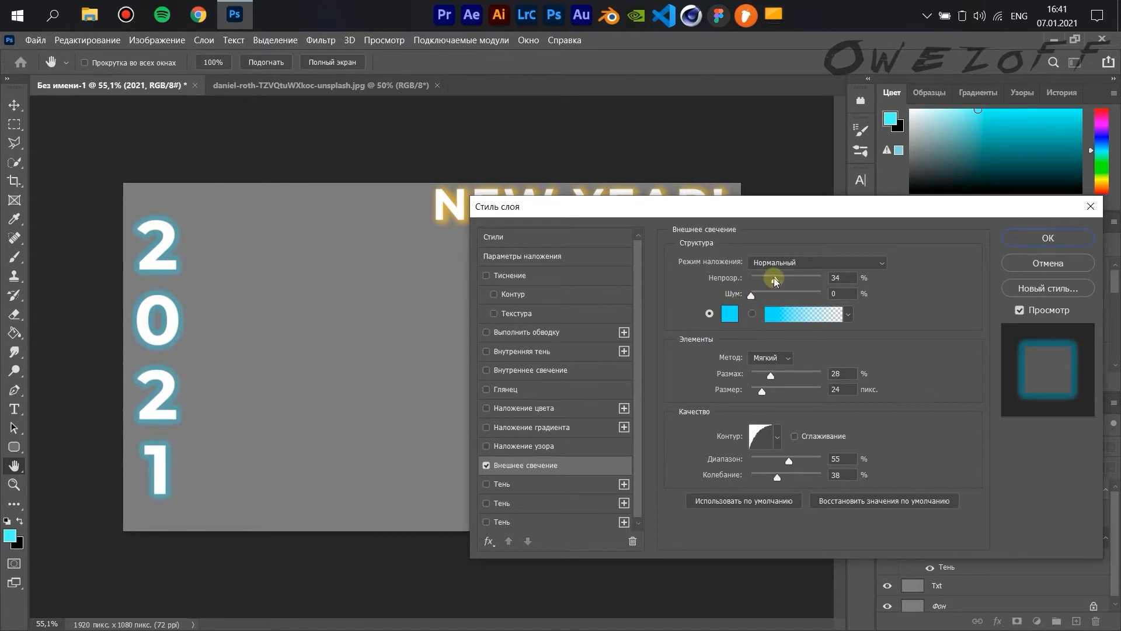
mouse_move(775, 281)
mouse_down()
mouse_move(816, 276)
mouse_move(776, 275)
mouse_up()
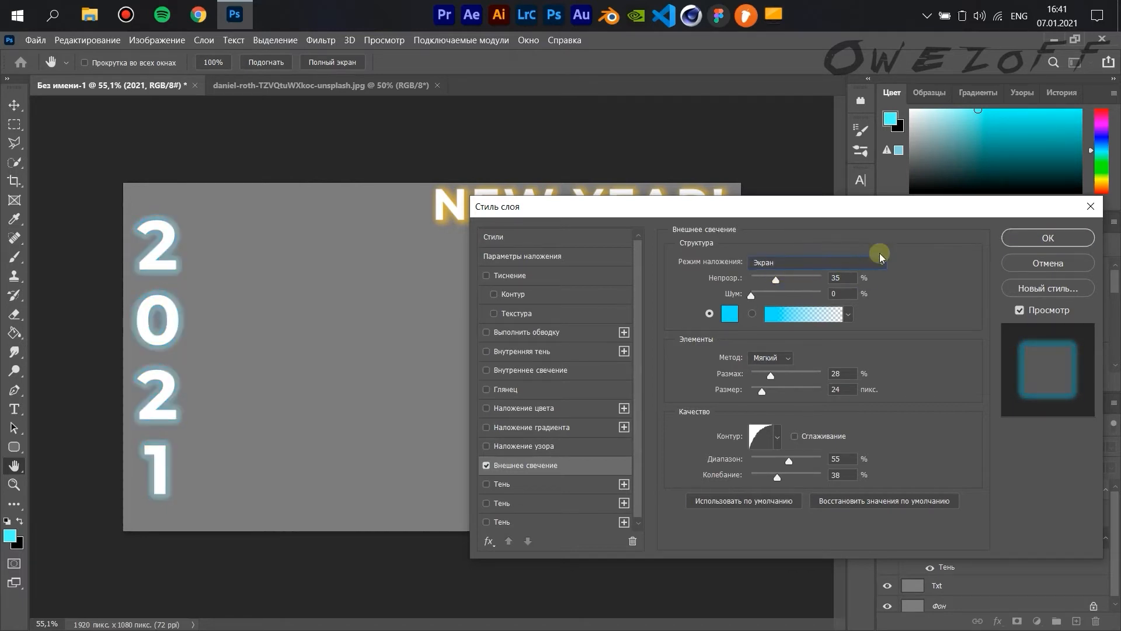
Step: Try the Dissolve blend mode on the outer glow, keep Normal, and apply the style after adjusting the glow's spread
click(879, 258)
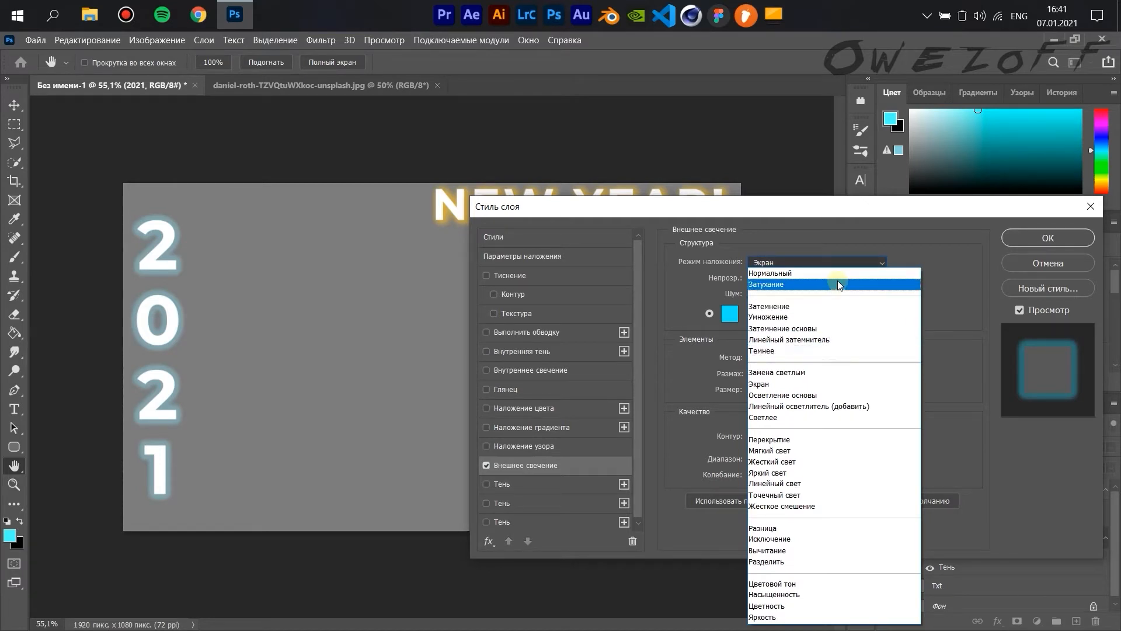
click(776, 272)
click(875, 262)
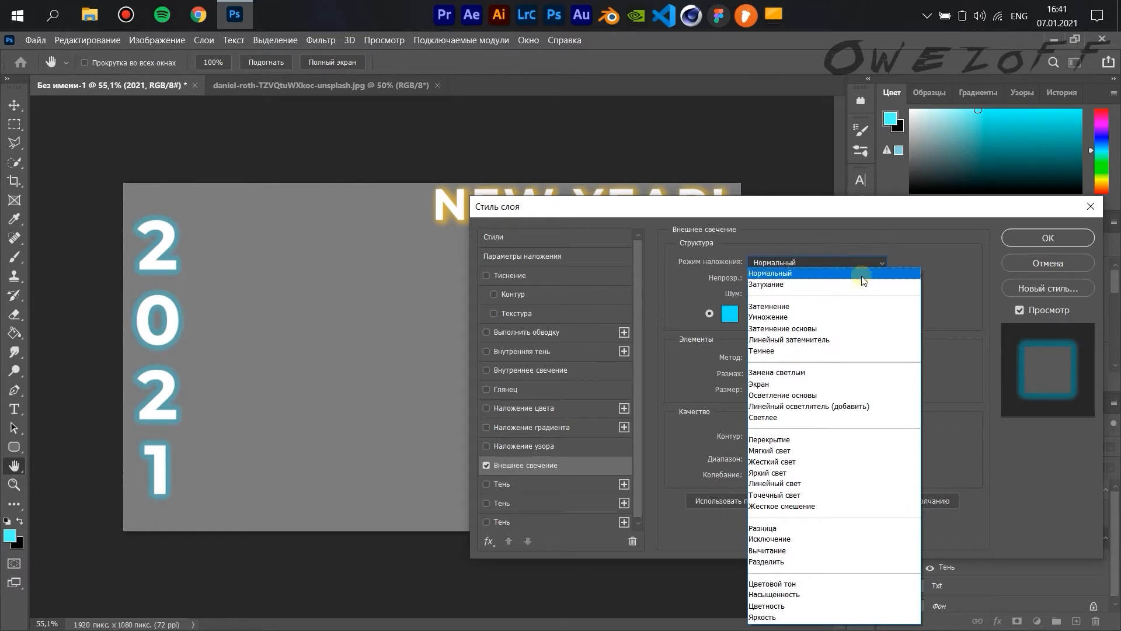
click(860, 284)
click(864, 263)
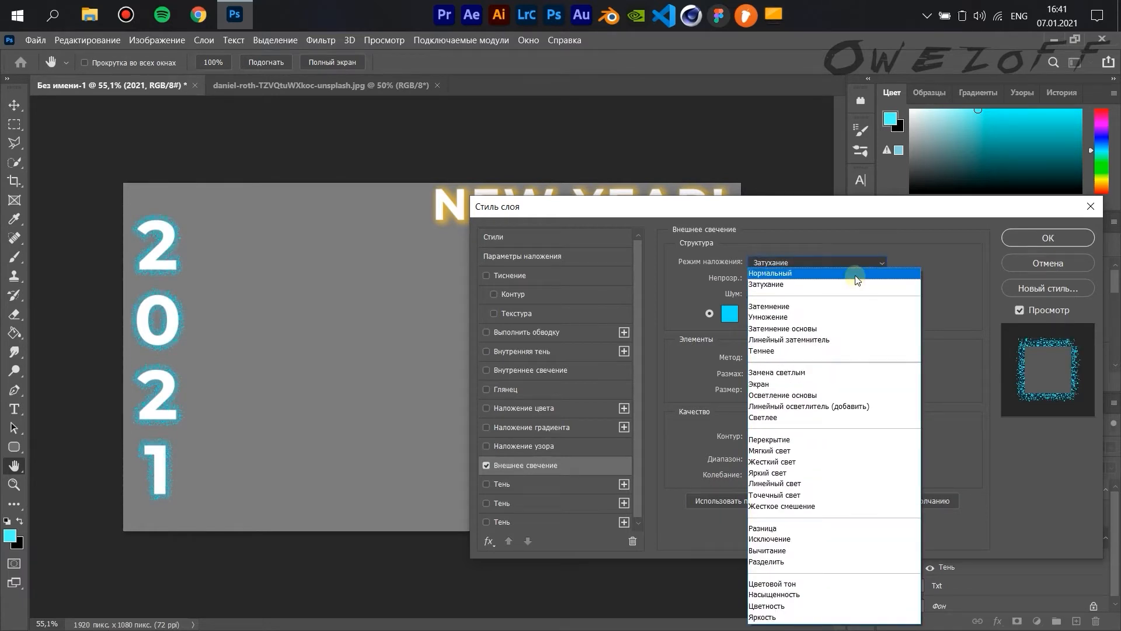
click(861, 274)
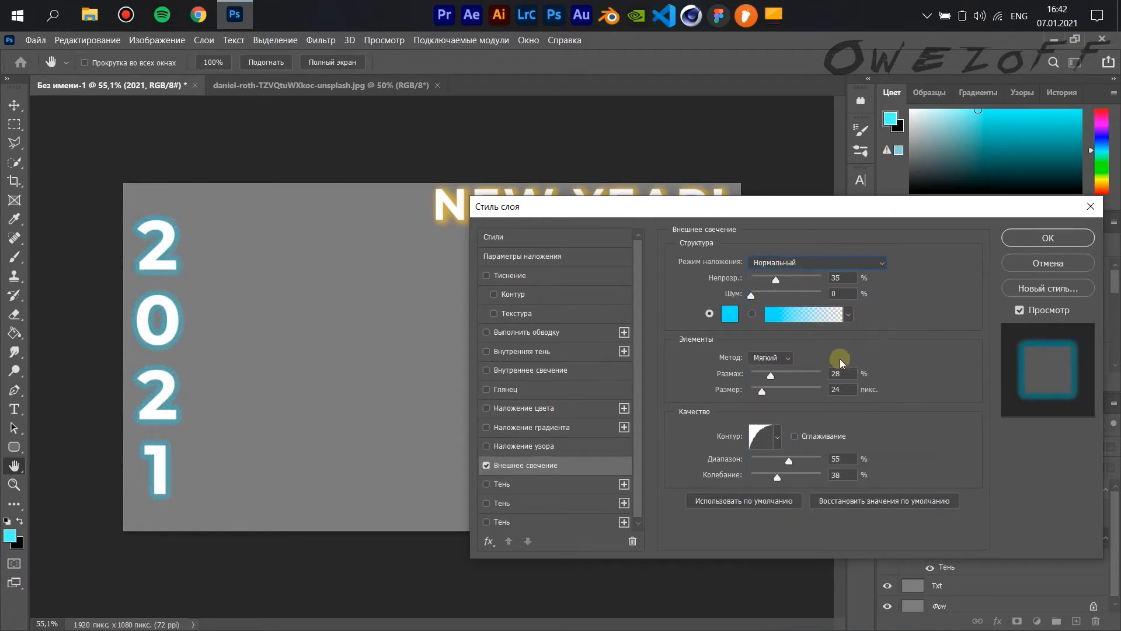
mouse_move(773, 378)
mouse_down()
mouse_move(791, 373)
mouse_move(765, 376)
mouse_move(790, 389)
mouse_move(767, 396)
mouse_up()
click(1048, 237)
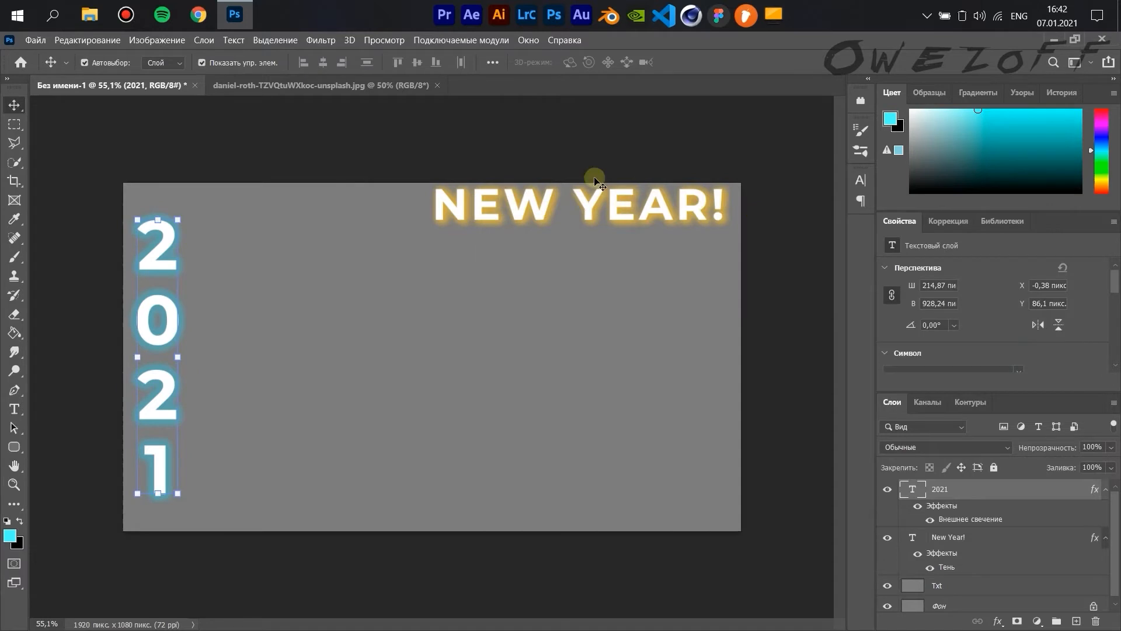
Step: Reposition the NEW YEAR! text slightly lower near the canvas's top-right corner, at about X 948 px, Y 45 px
click(585, 219)
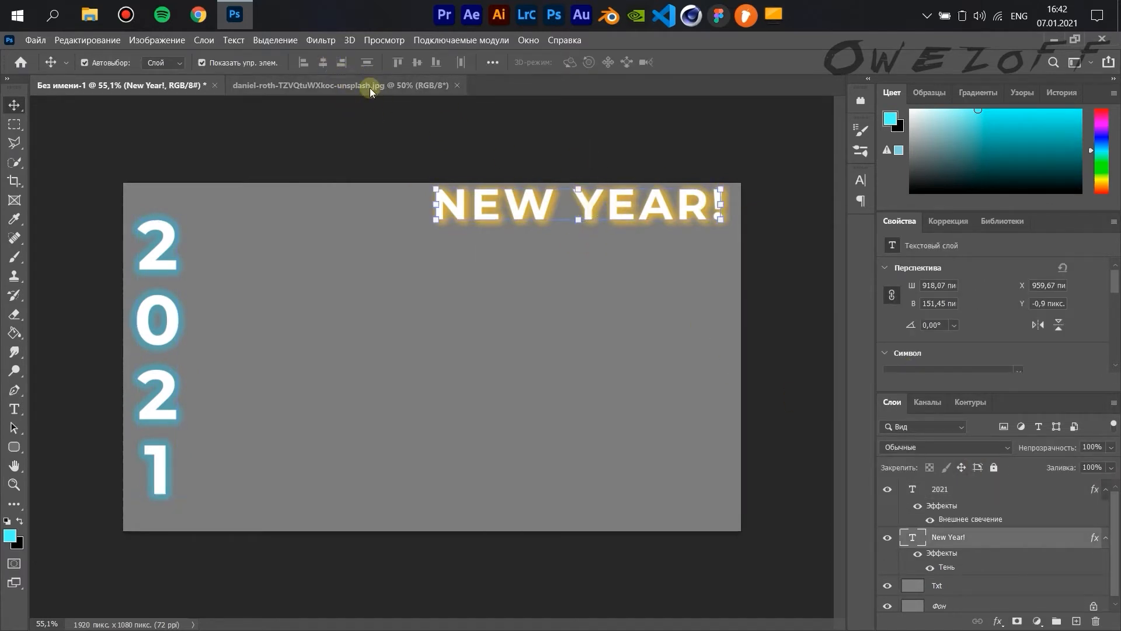
drag(592, 195, 484, 306)
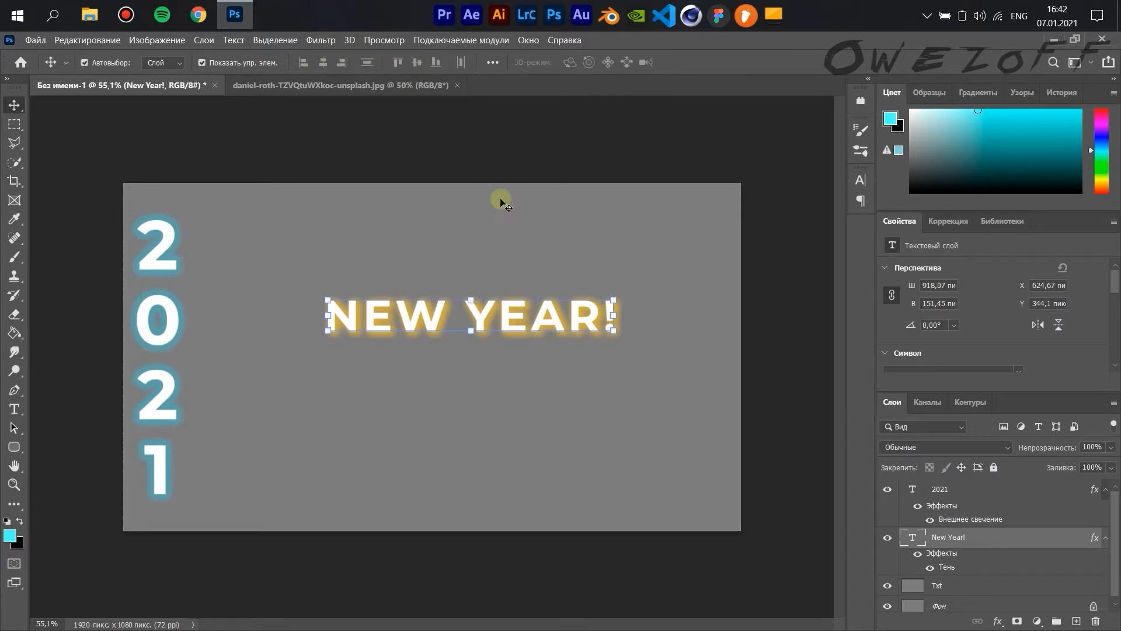
drag(508, 315, 613, 217)
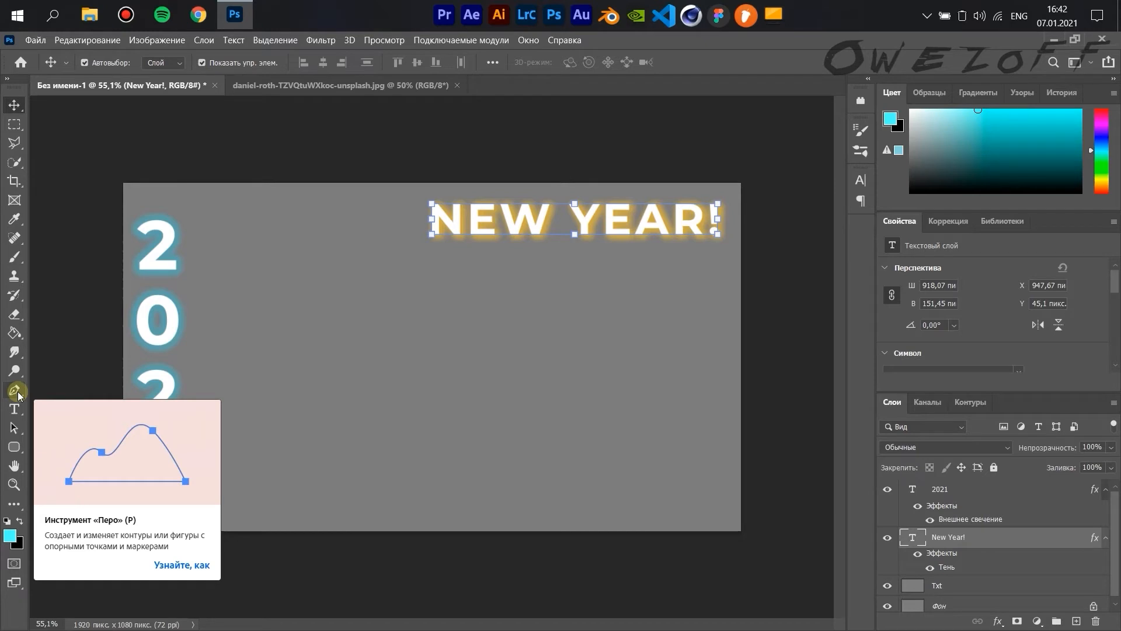
Step: Activate the Pen tool and create a new empty layer above the 2021 text layer
key(p)
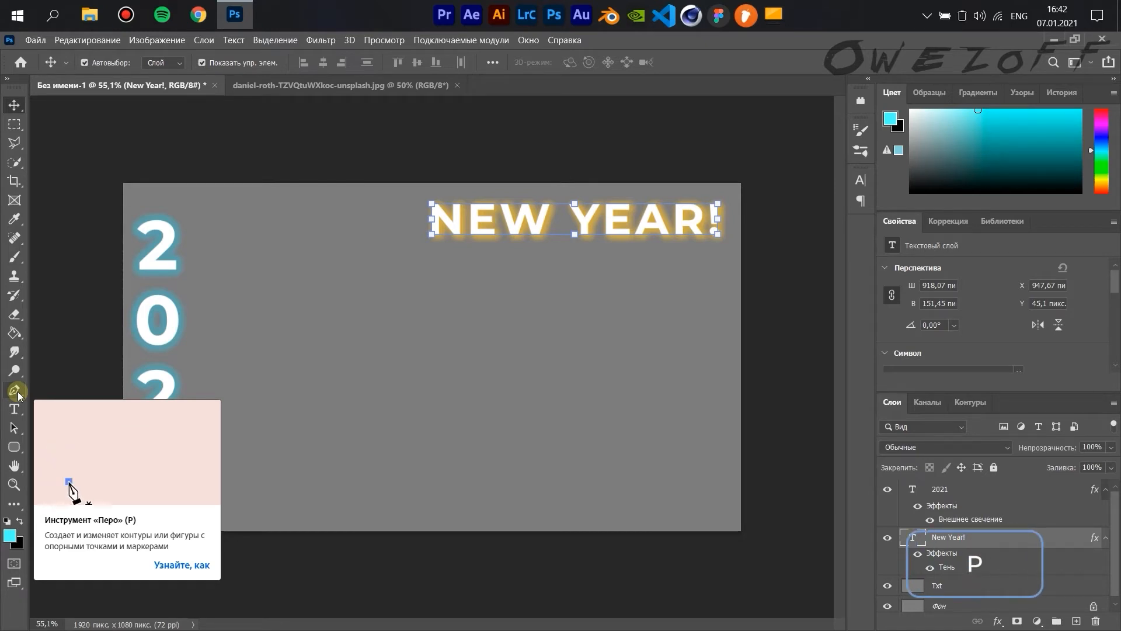
click(18, 395)
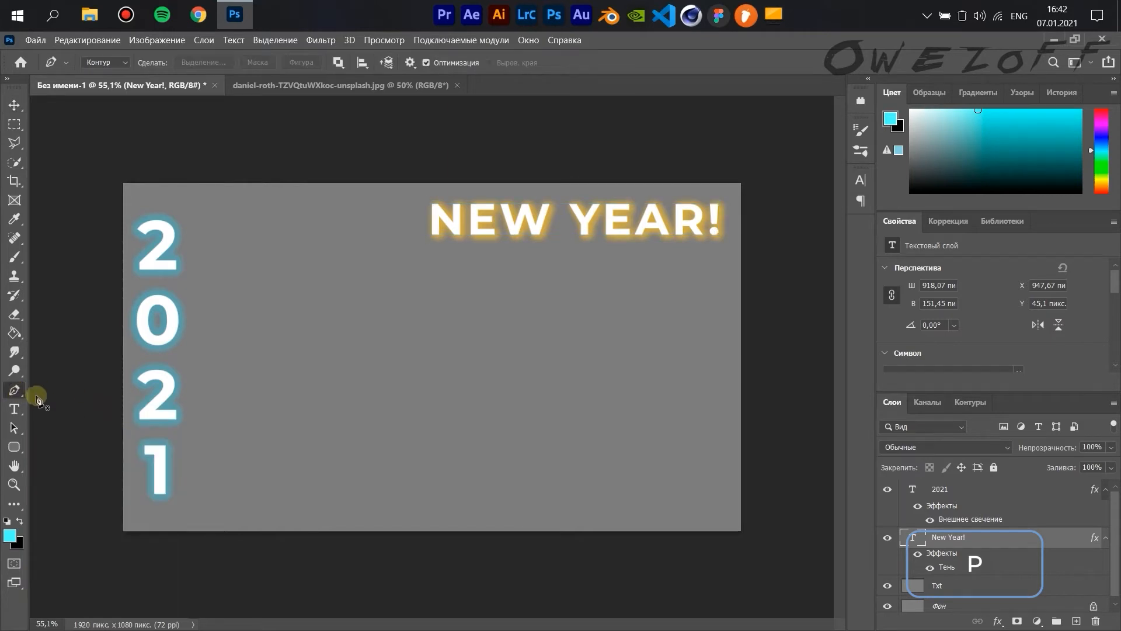
drag(14, 389, 89, 383)
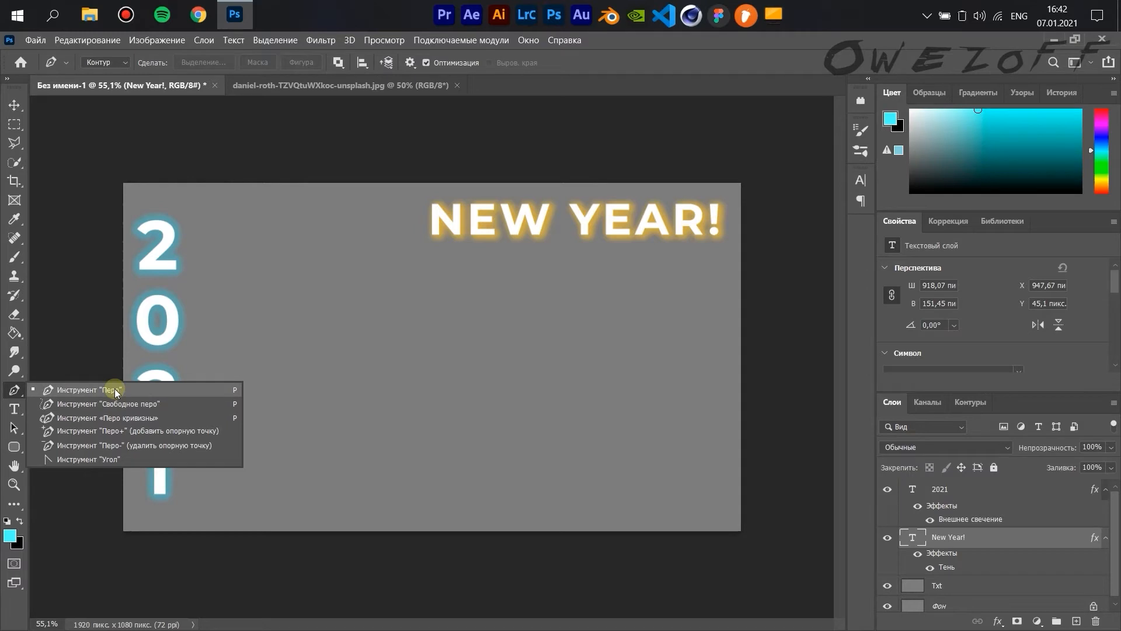
click(113, 389)
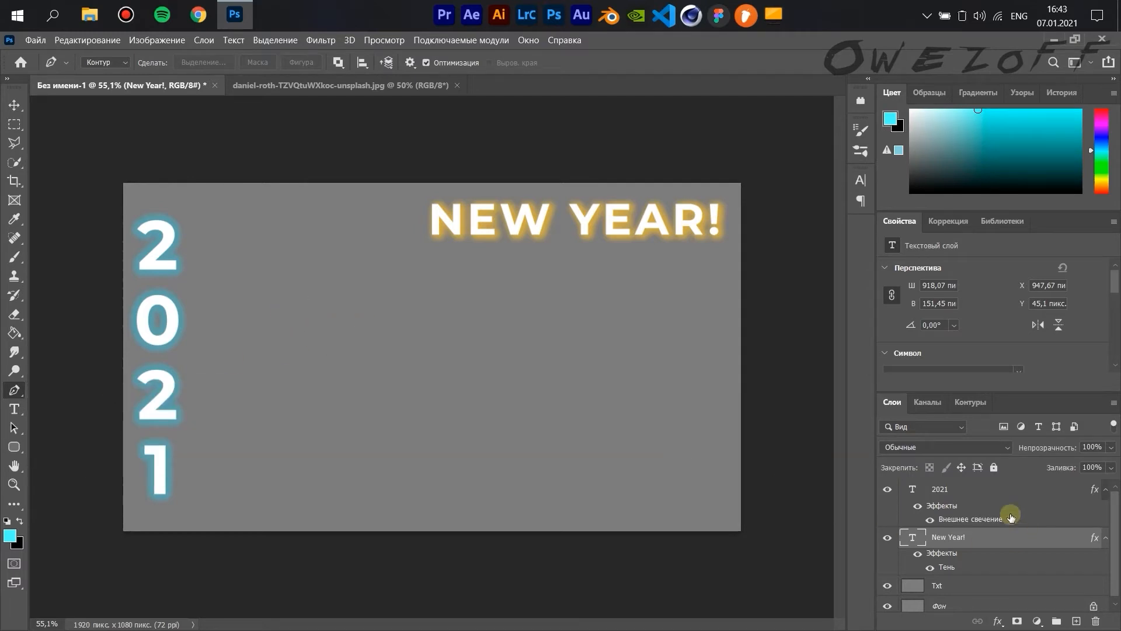
click(1076, 622)
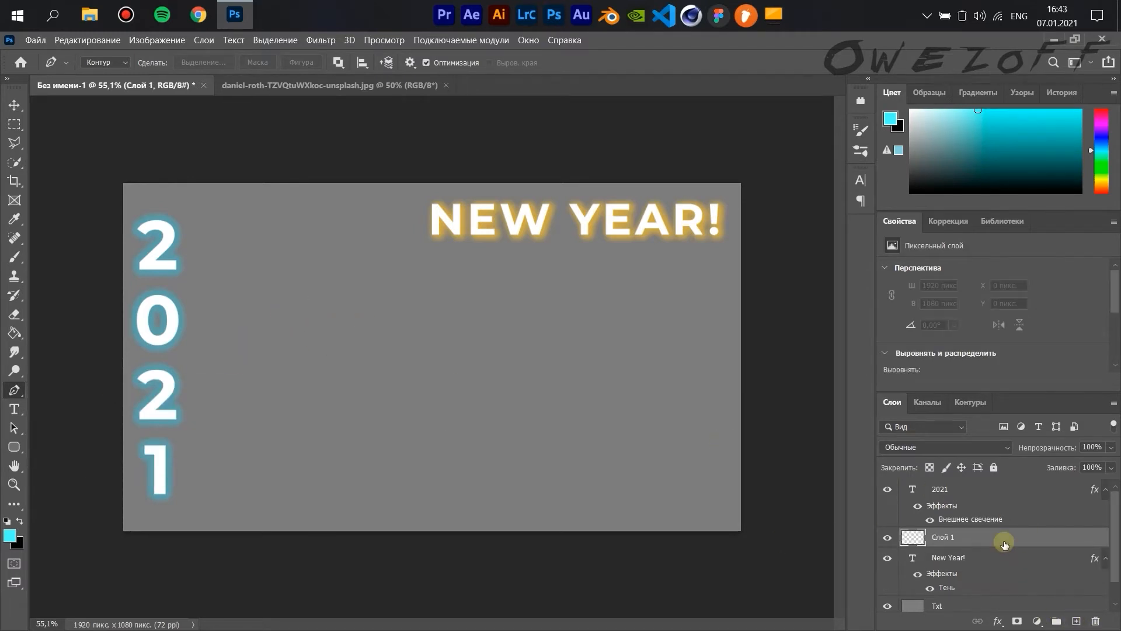
drag(1005, 544, 986, 489)
Step: Group the 2021 and New Year! text layers and name the group Txt
click(965, 507)
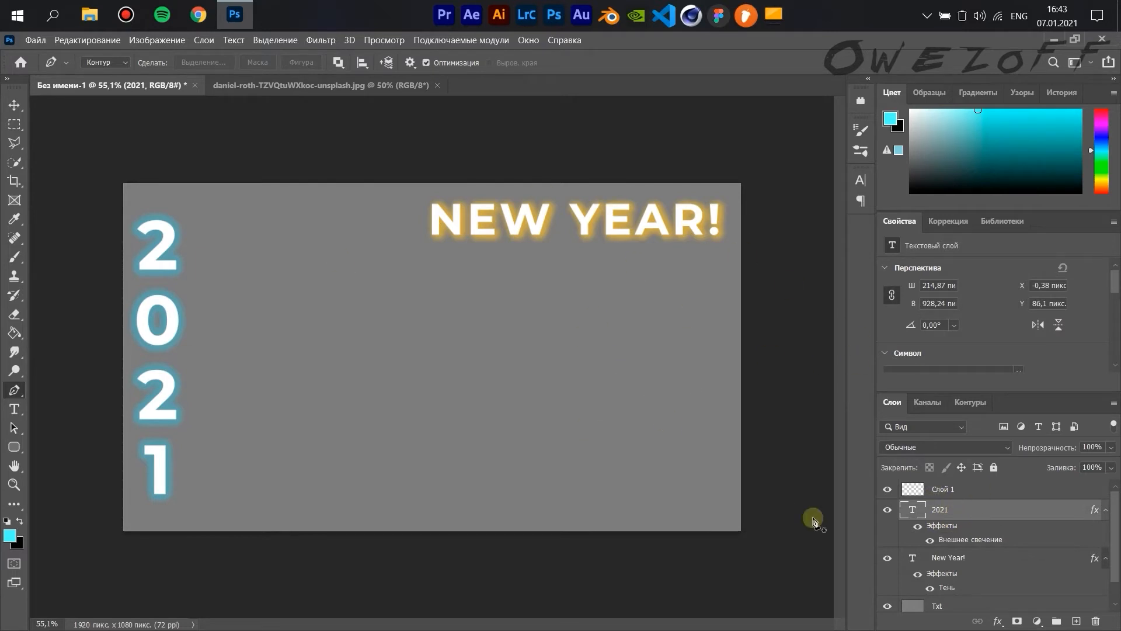
shift+click(1013, 561)
key(ctrl+g)
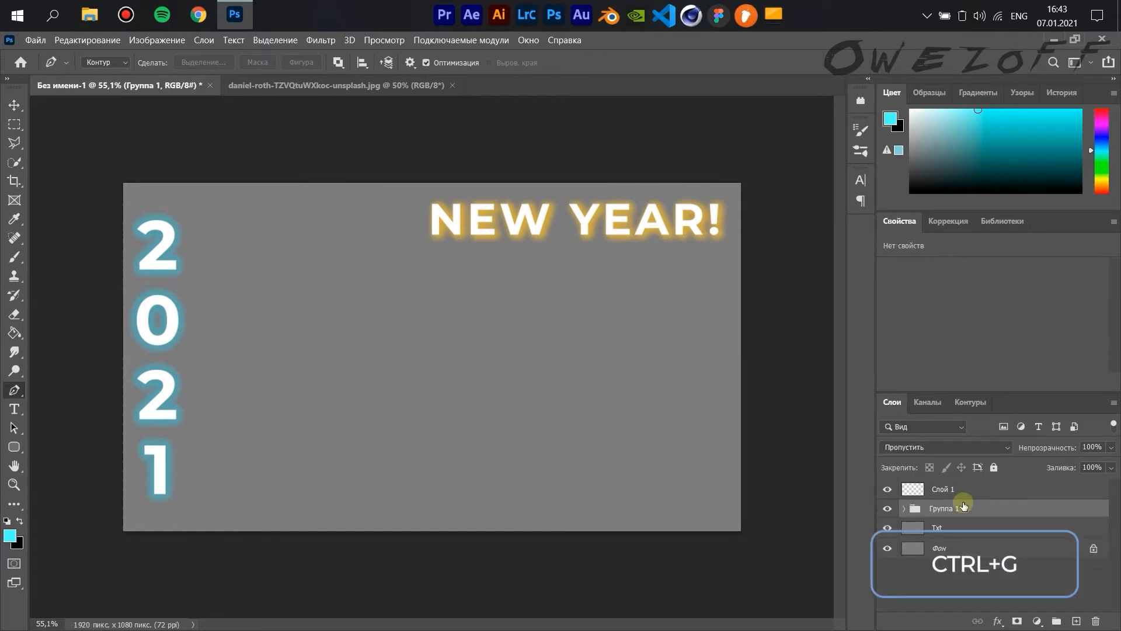
text(Txt)
key(Return)
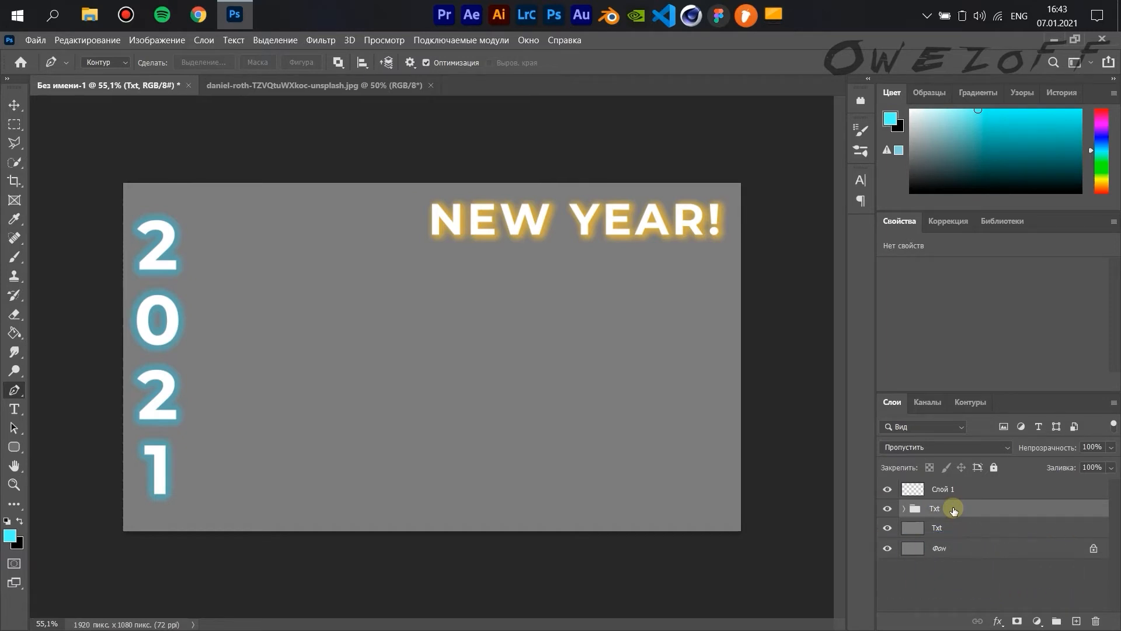
Step: Select the empty Слой 1 layer and set up a hard round brush at 12 px with 100% opacity and 100% flow
click(946, 491)
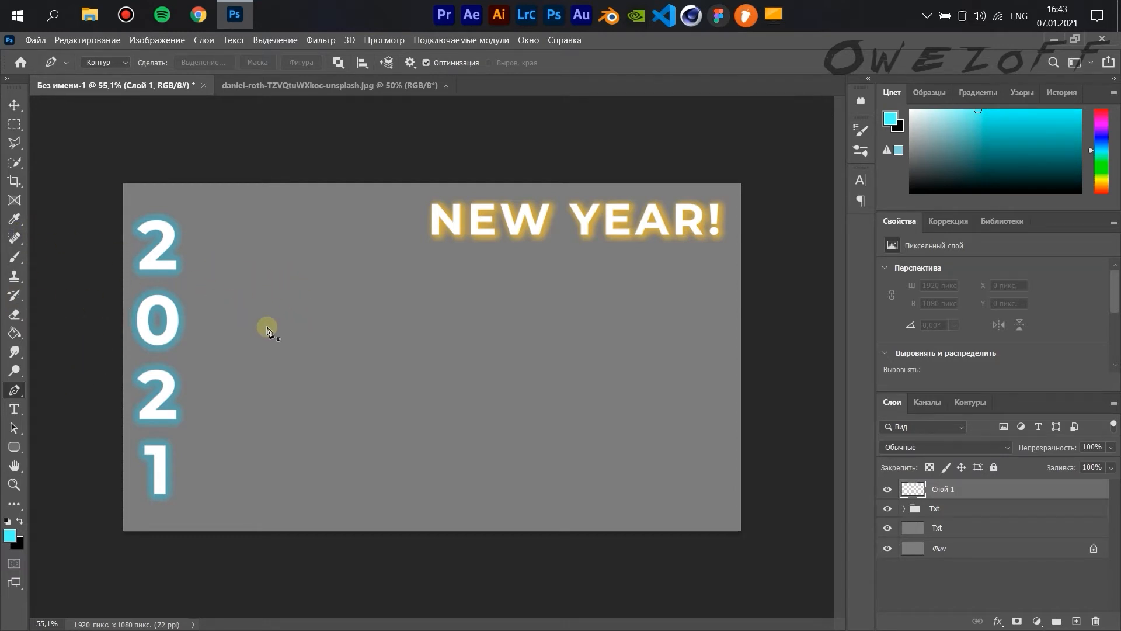
click(14, 256)
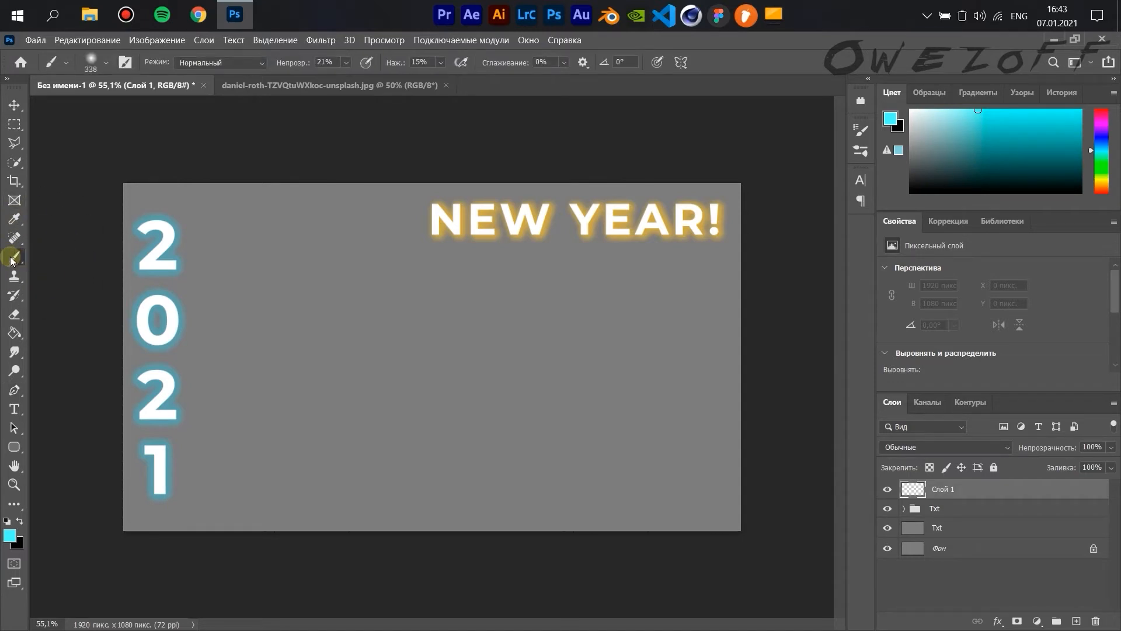
click(91, 61)
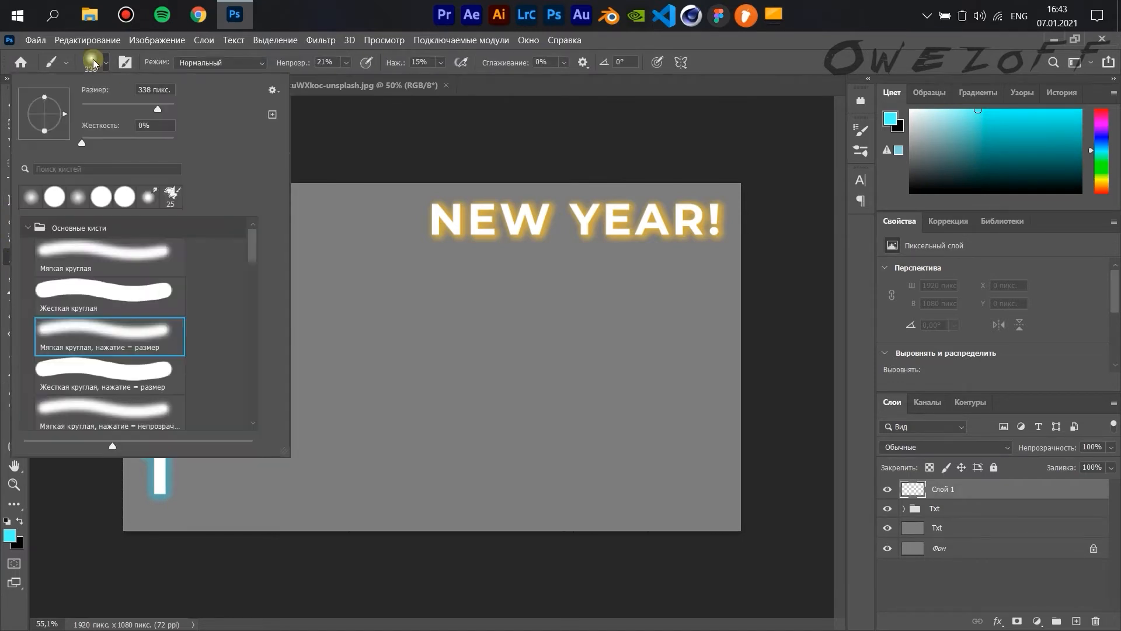
click(89, 304)
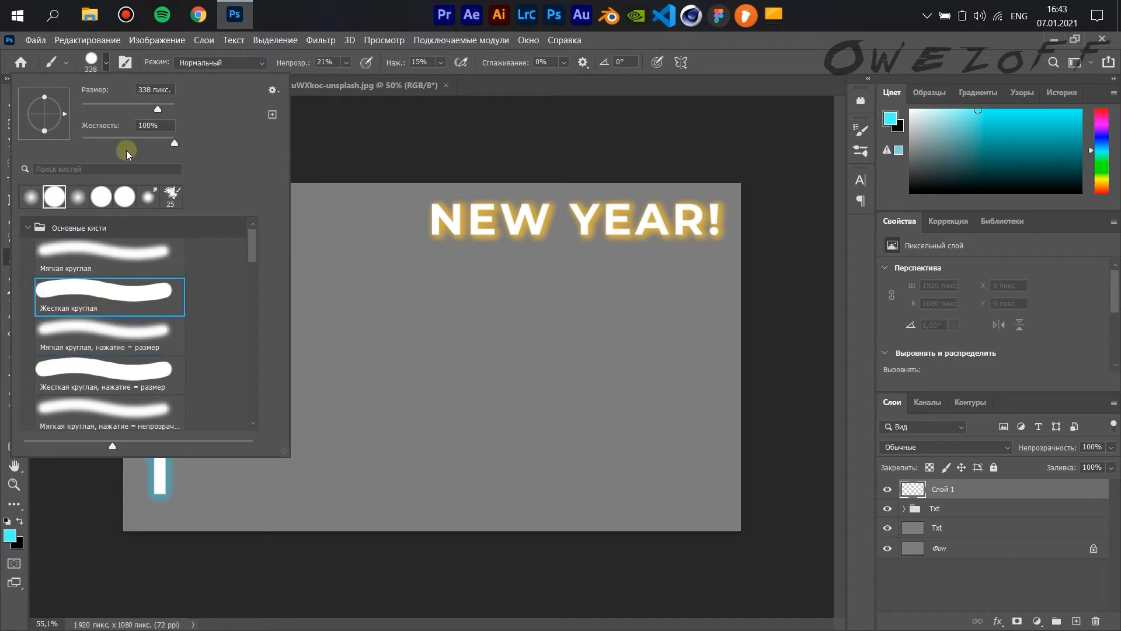
click(91, 108)
drag(93, 115, 86, 109)
drag(282, 62, 467, 61)
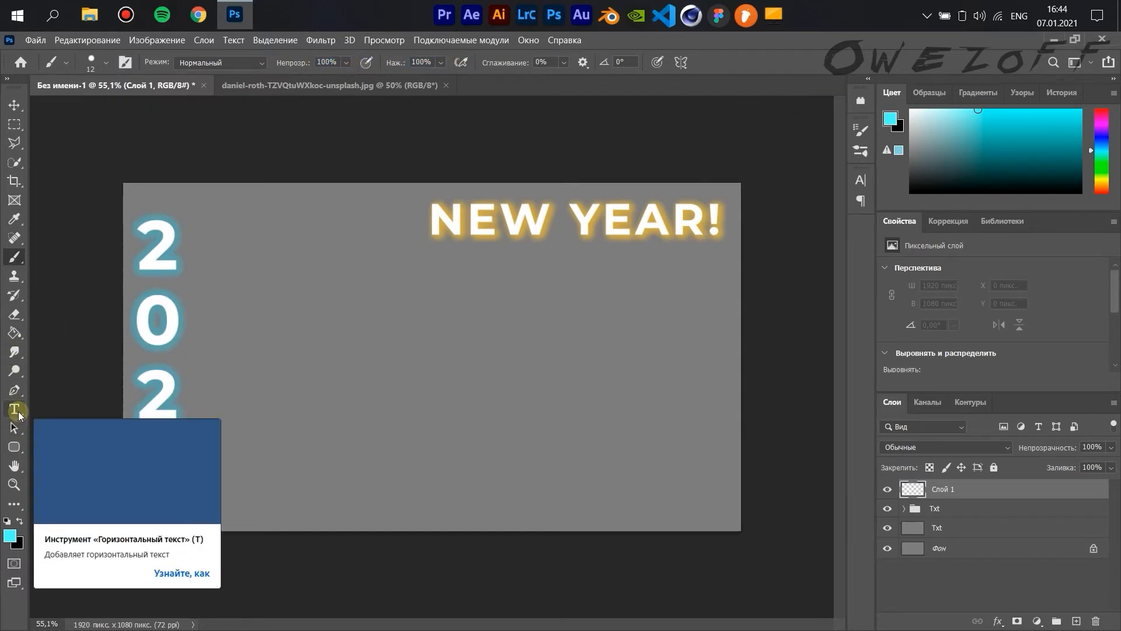
Step: Draw a closed rectangular path about 1089 × 529 px near the canvas's center with the Pen tool
drag(14, 389, 61, 391)
click(267, 300)
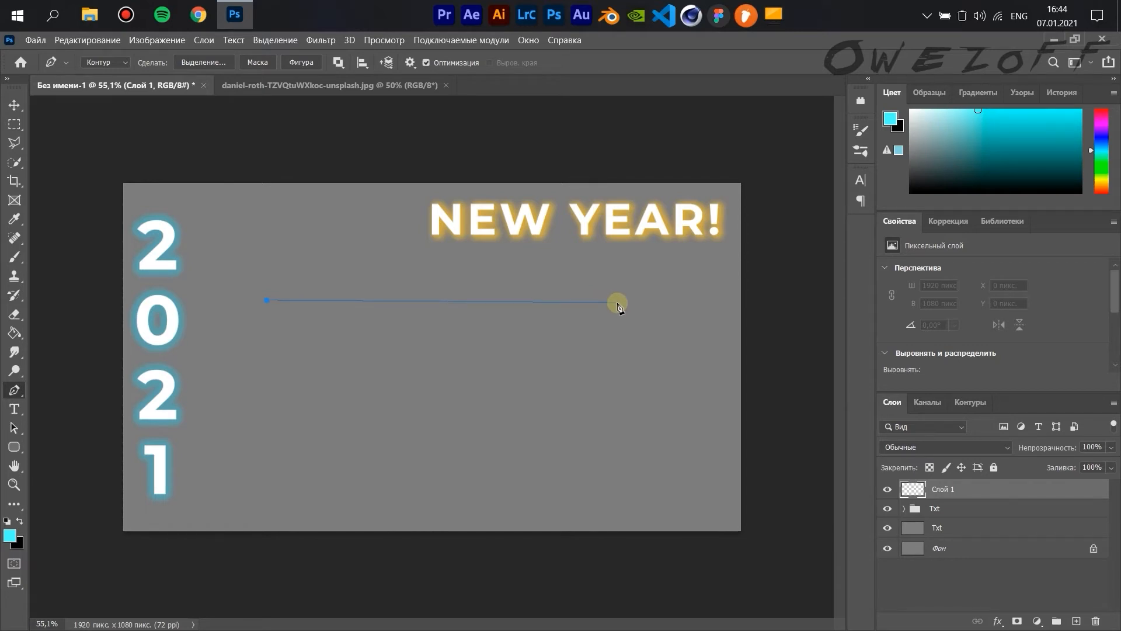
click(617, 301)
click(618, 471)
click(266, 470)
click(266, 300)
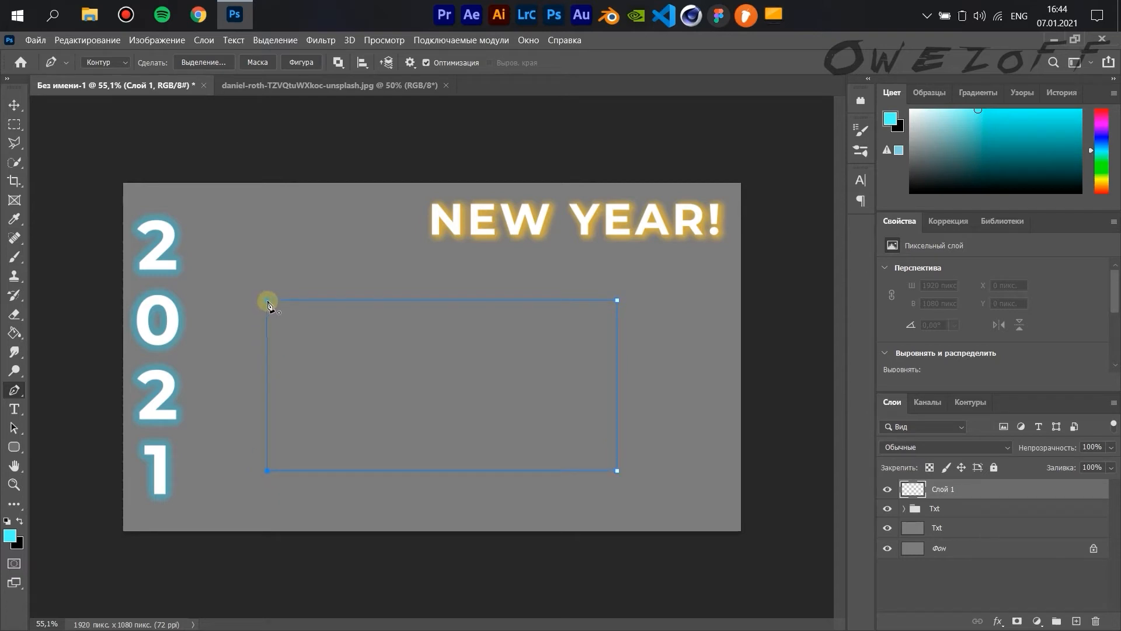
click(268, 302)
scroll(303, 333, up, 5)
scroll(303, 333, down, 5)
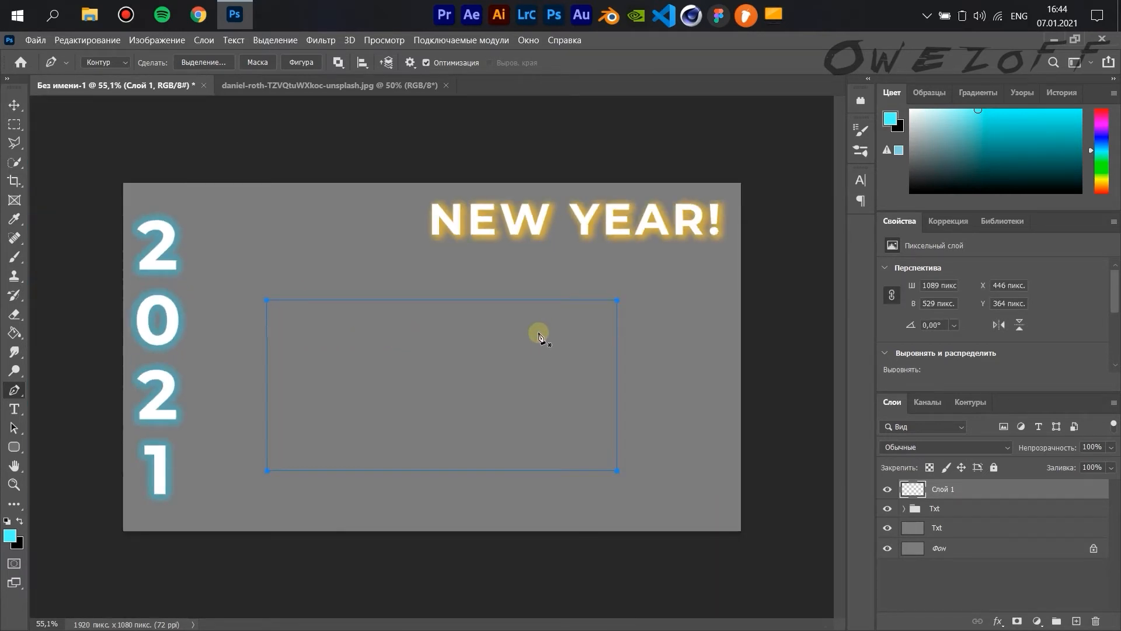
Step: Stroke the rectangular path with the Brush, with Simulate Pressure turned off
right_click(407, 303)
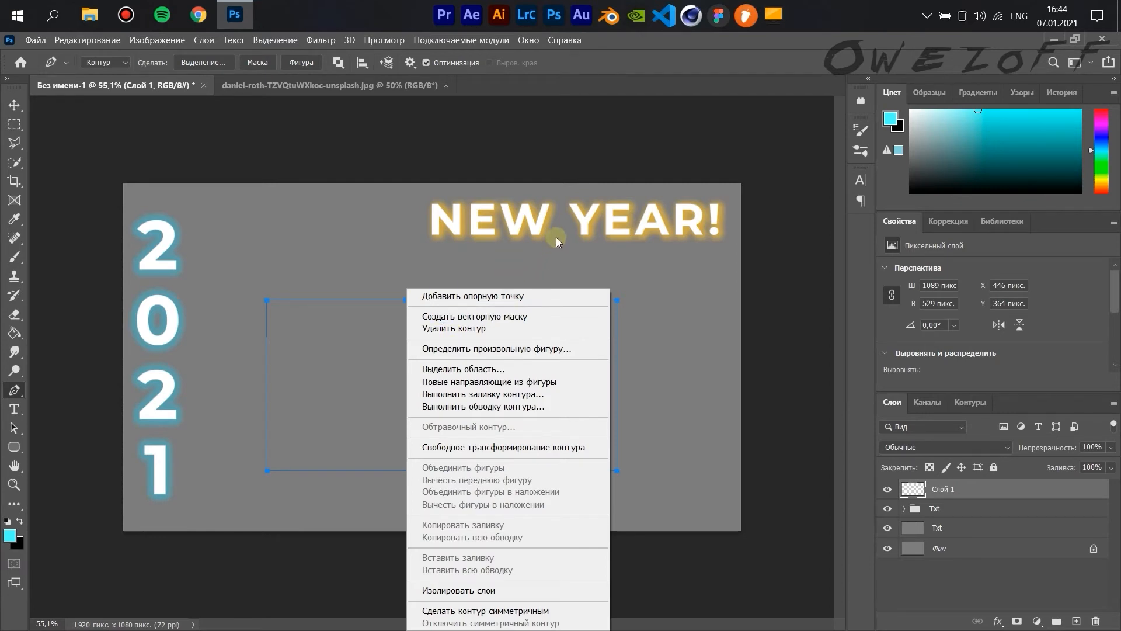
click(571, 406)
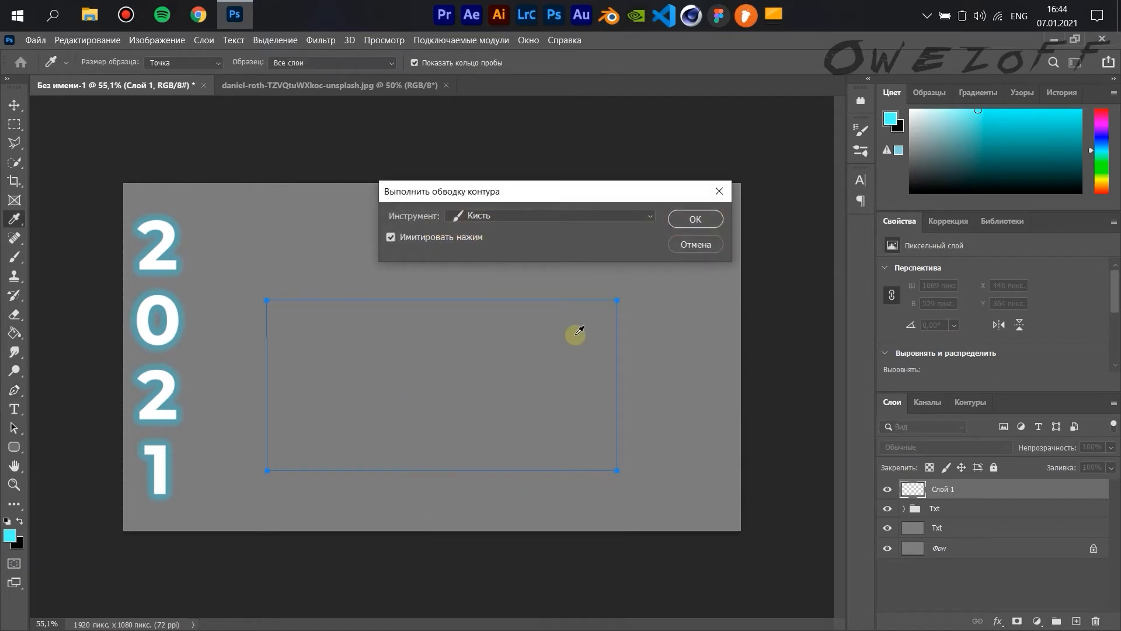
click(390, 236)
click(591, 219)
click(615, 214)
click(616, 215)
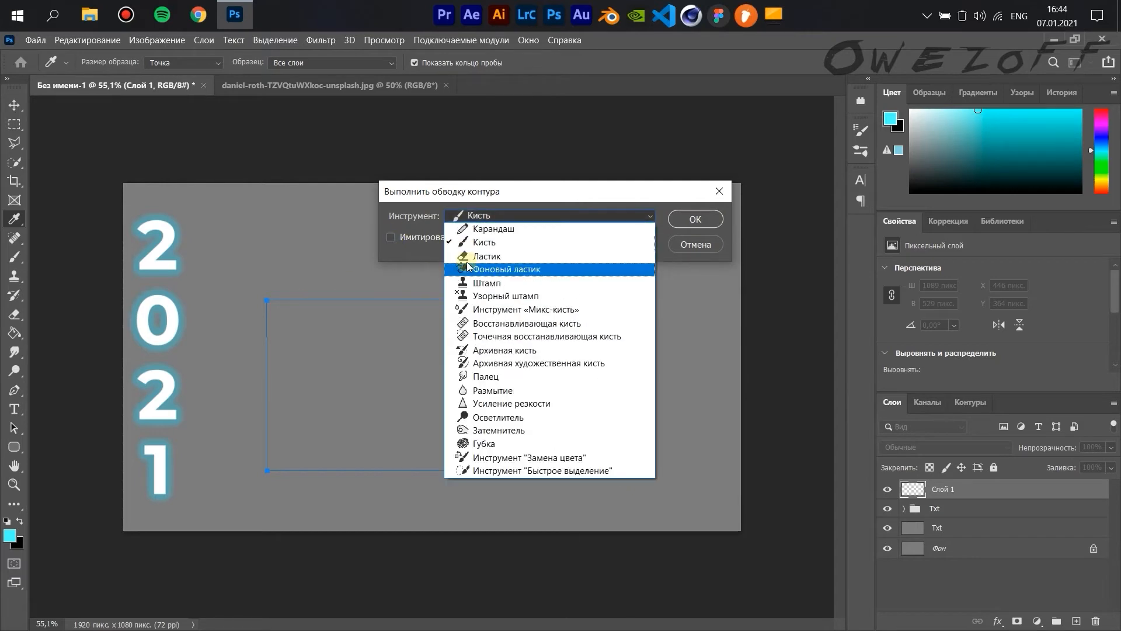
click(561, 214)
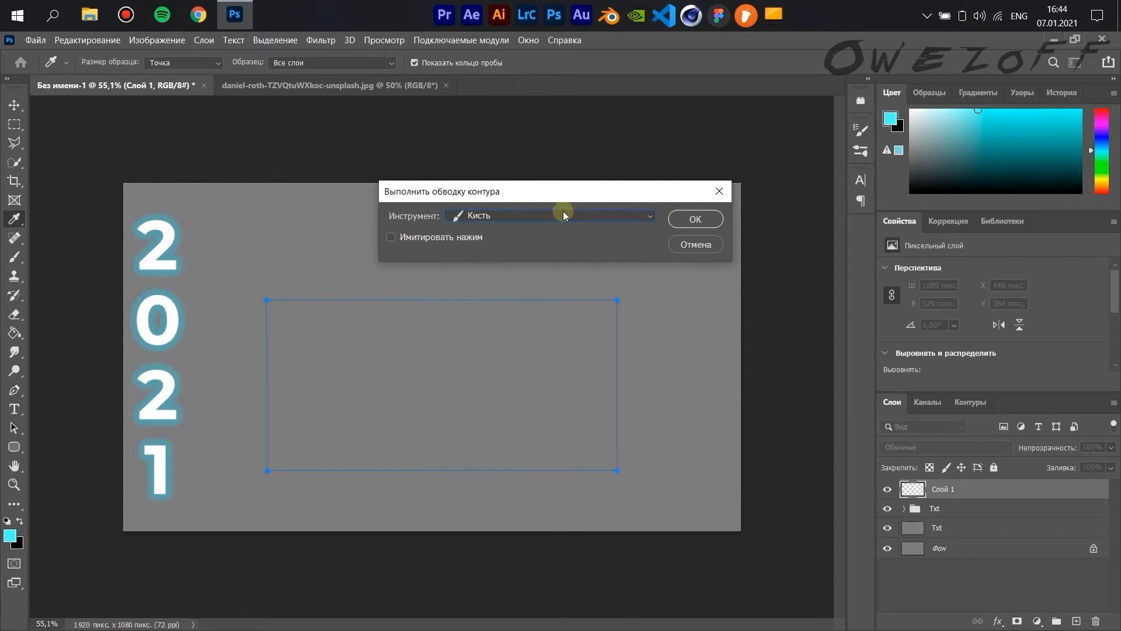
click(703, 220)
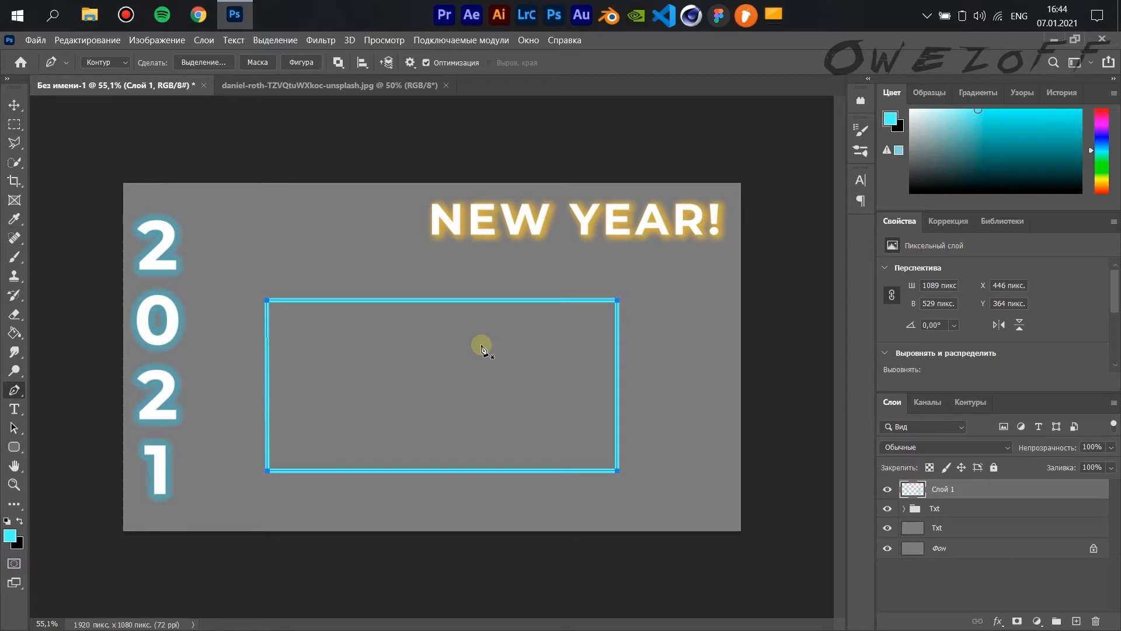
Step: Scale the stroked rectangle down to about 608 × 300 px and place it near the canvas's bottom-right corner
key(v)
drag(406, 305, 499, 333)
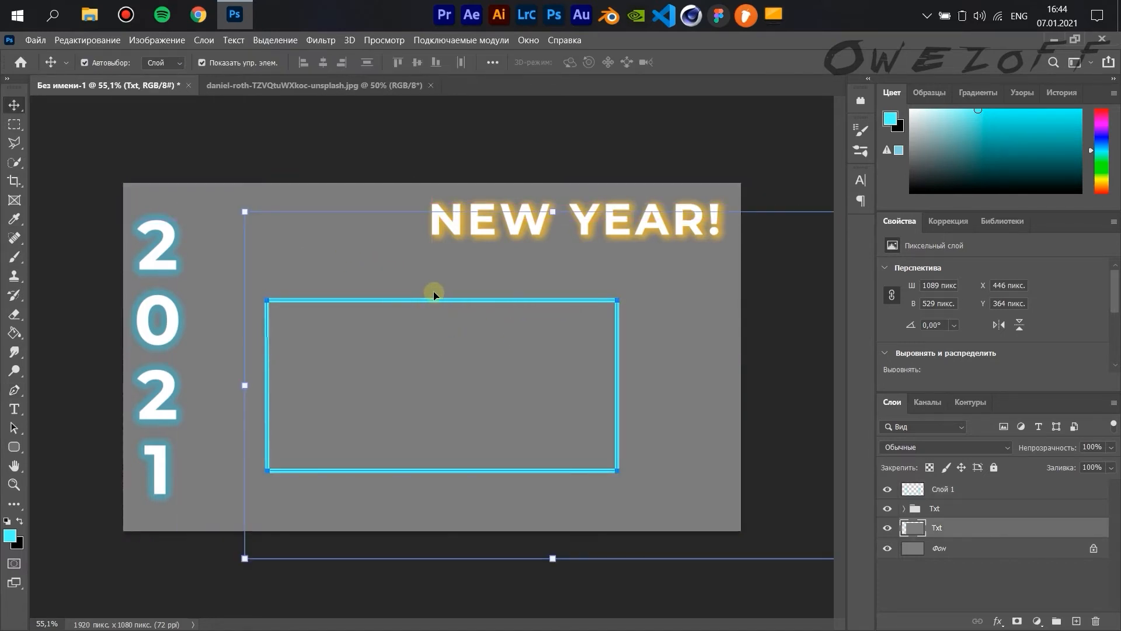
key(ctrl+z)
drag(411, 303, 515, 355)
key(ctrl+t)
drag(406, 363, 528, 423)
key(Return)
Step: Delete the remaining rectangular path with the Pen tool active
key(p)
right_click(428, 301)
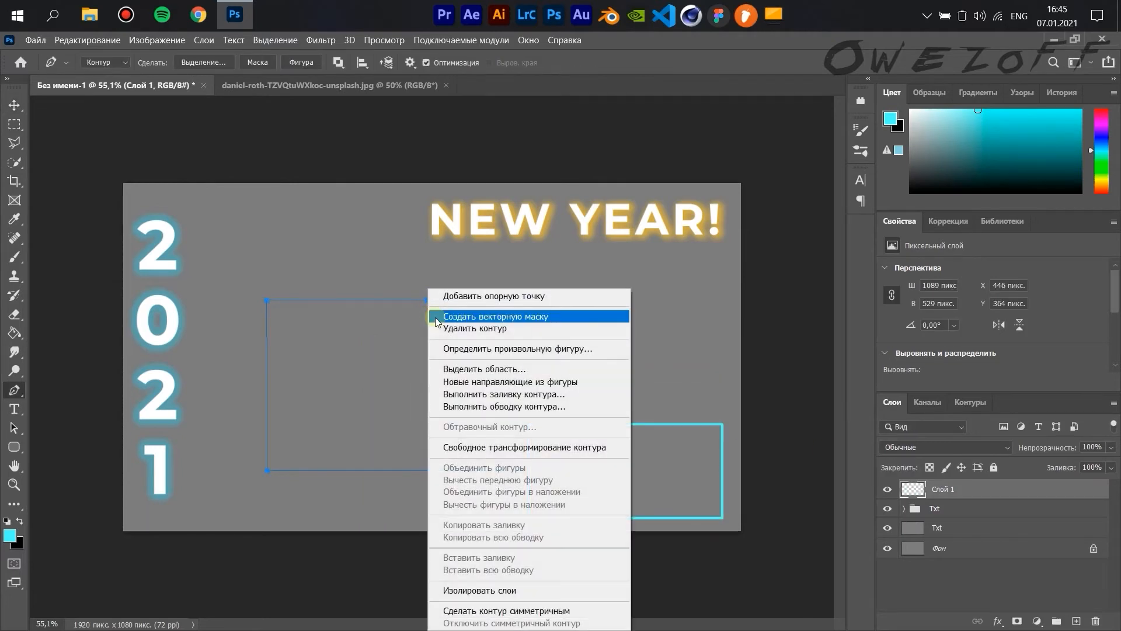
click(467, 329)
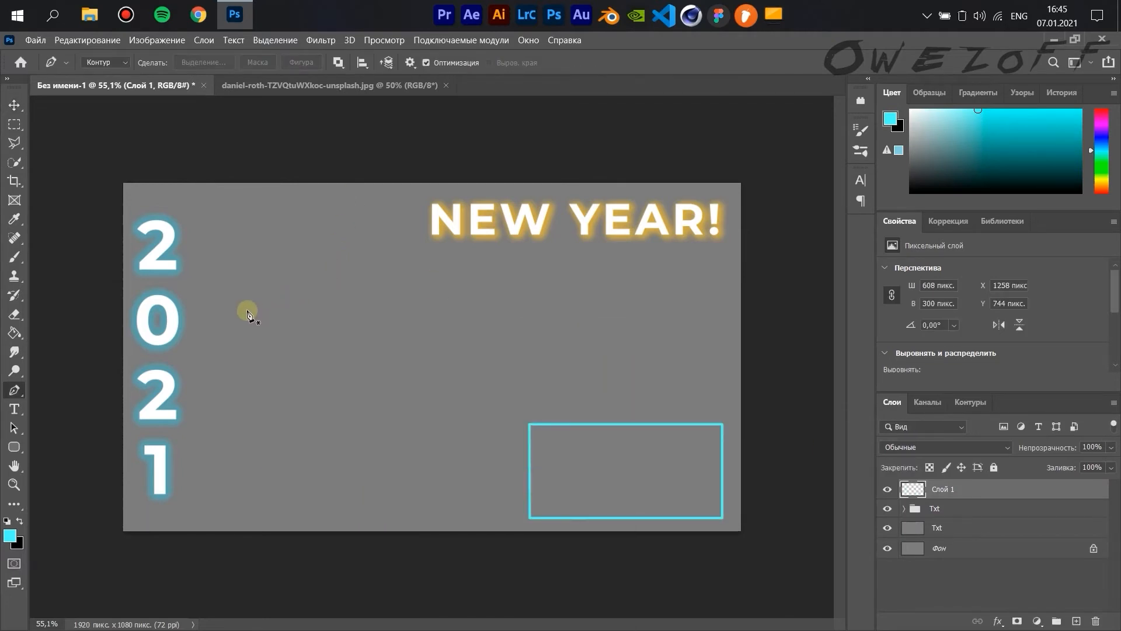
Step: Draw a closed triangular path about 234 × 267 px beside the 2021 text
click(244, 367)
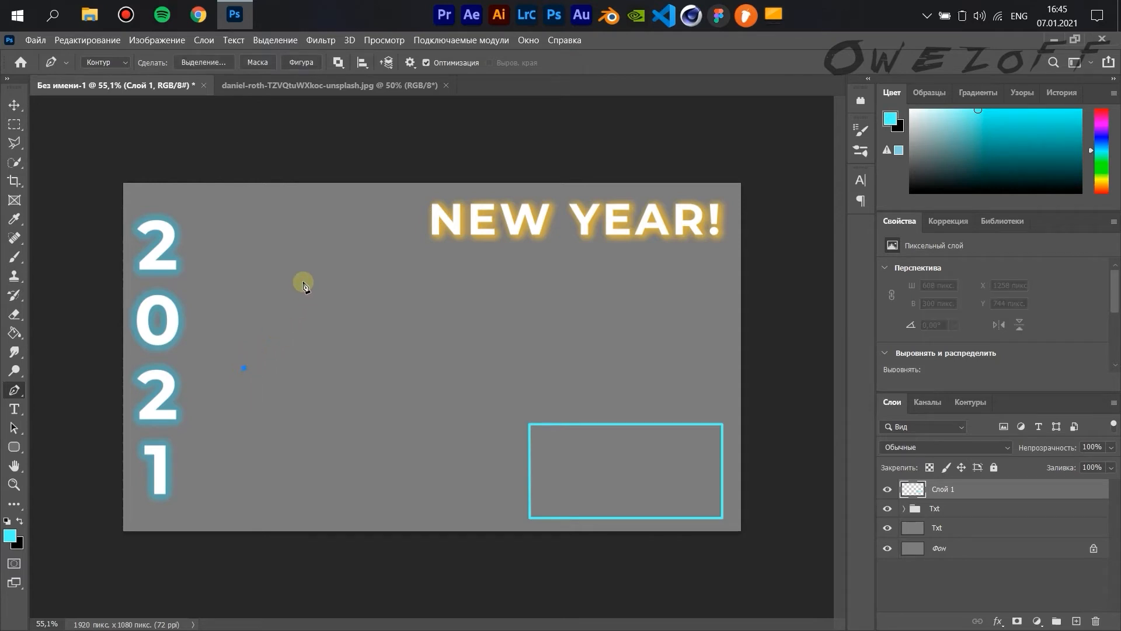
shift+click(318, 248)
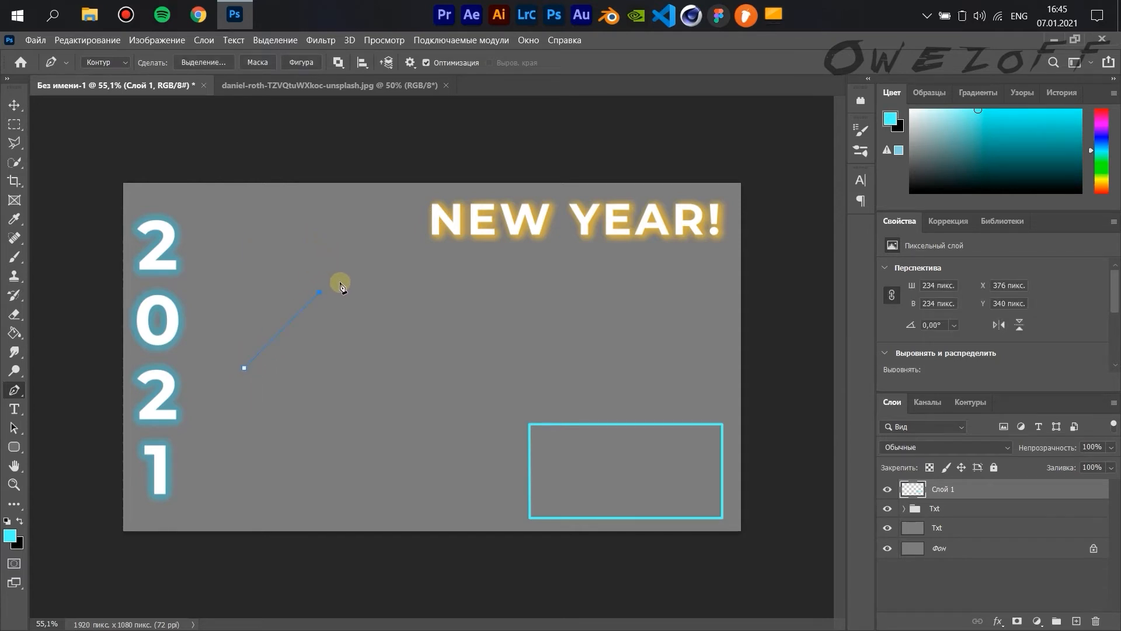
shift+click(333, 378)
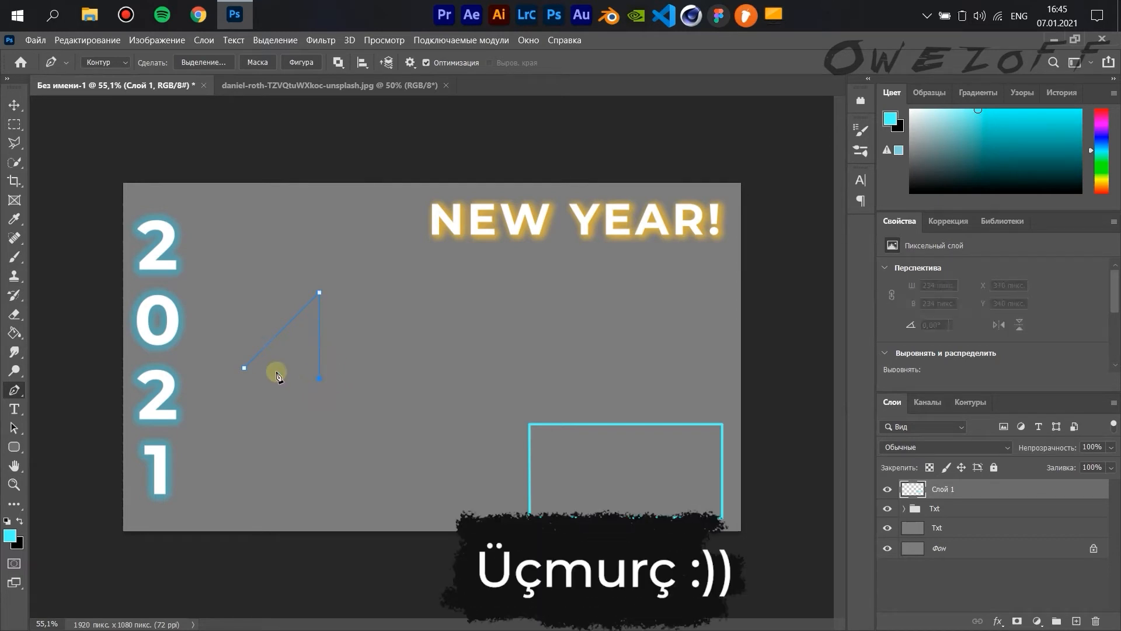
click(246, 369)
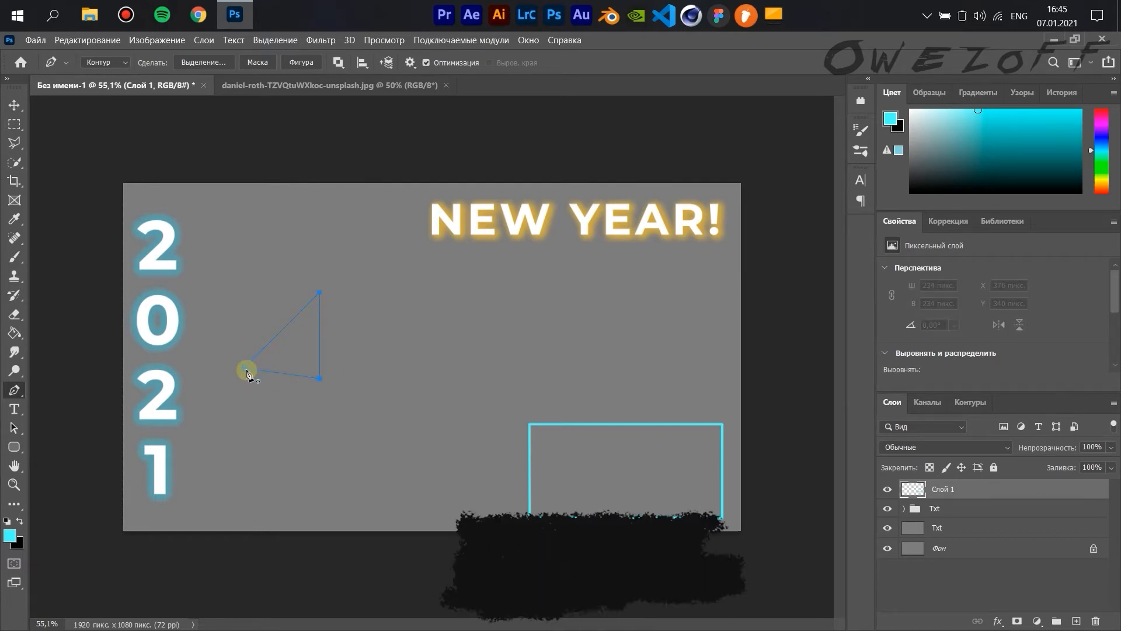
Step: Fill the triangular path with the foreground color on Слой 1, using Normal mode and 100% opacity
right_click(301, 318)
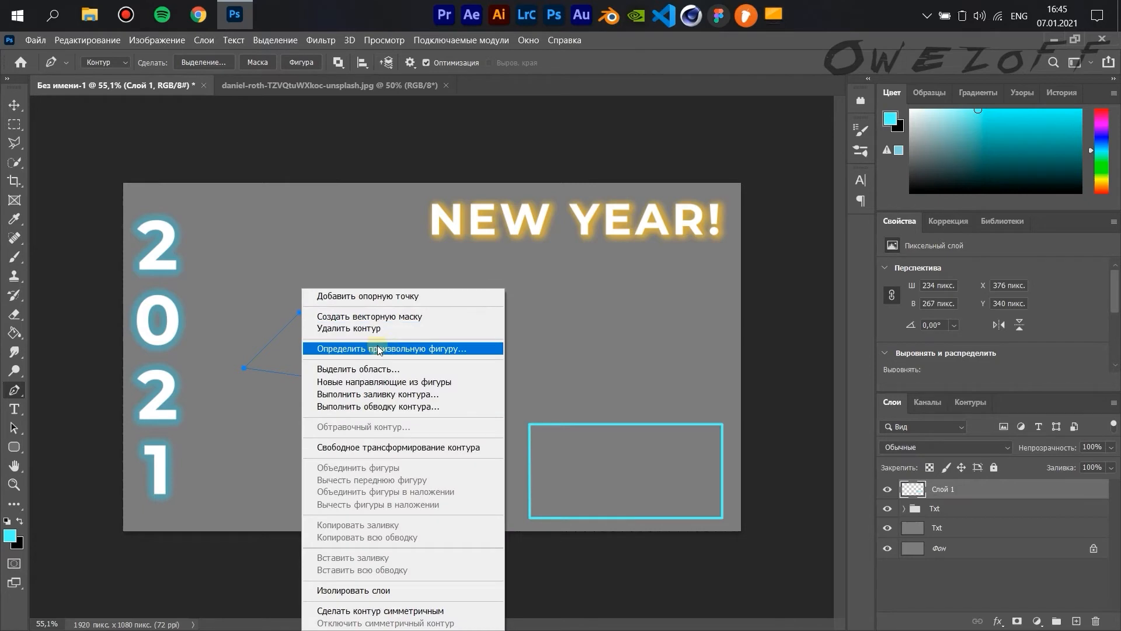
click(438, 395)
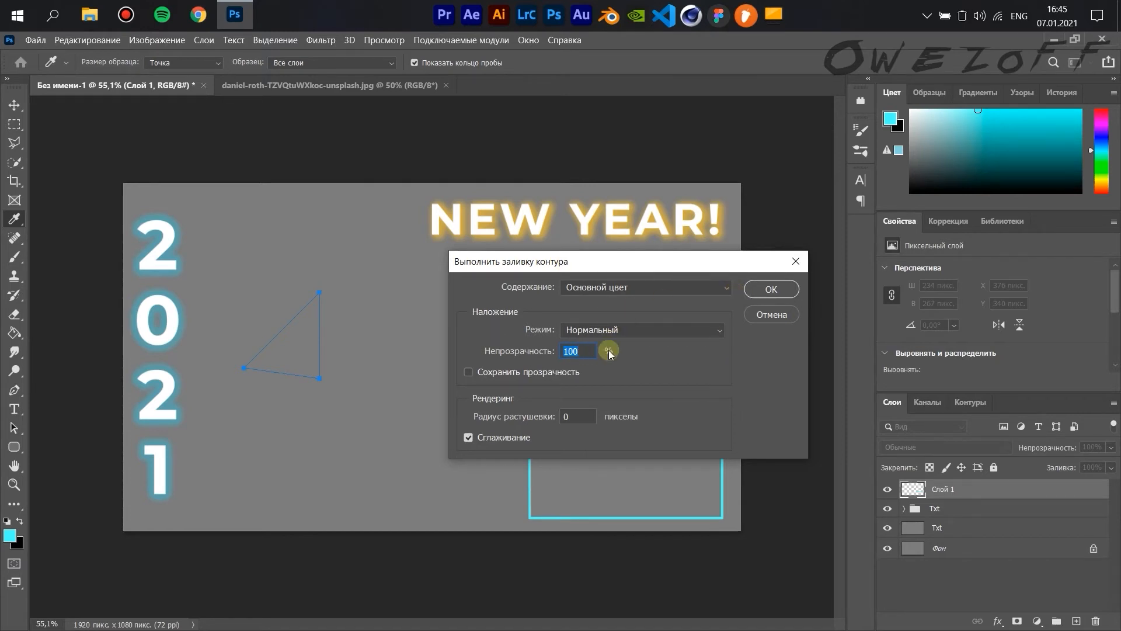
click(793, 294)
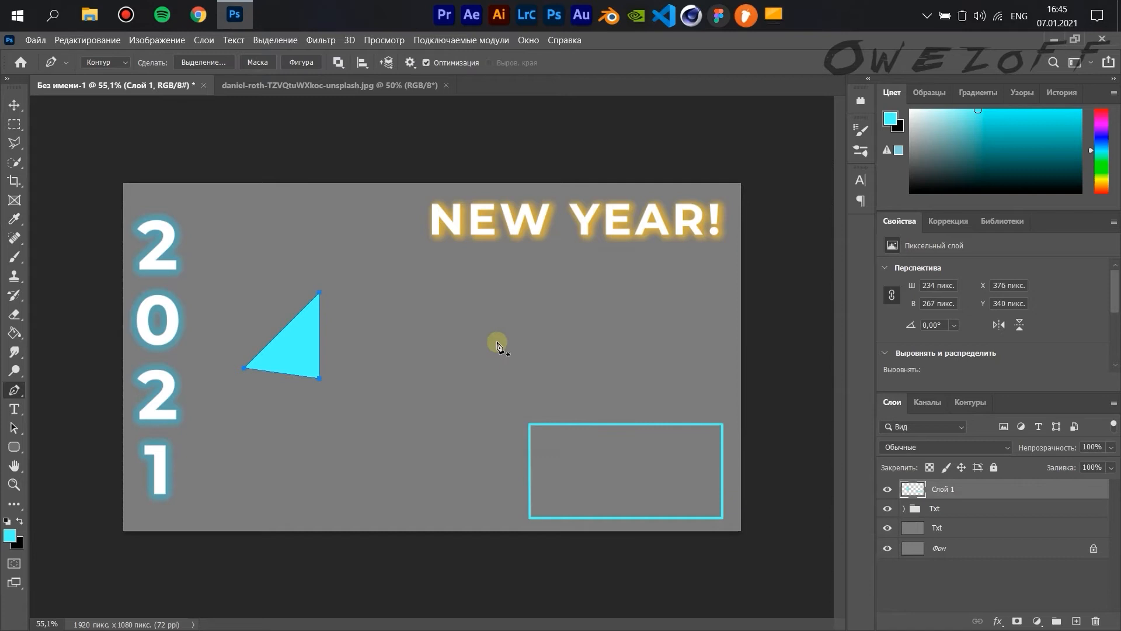
Step: Try to move the filled triangle on the rectangle's layer, and undo the move and the fill
key(v)
mouse_move(303, 328)
mouse_down()
mouse_move(338, 339)
mouse_move(306, 325)
mouse_up()
key(ctrl+z)
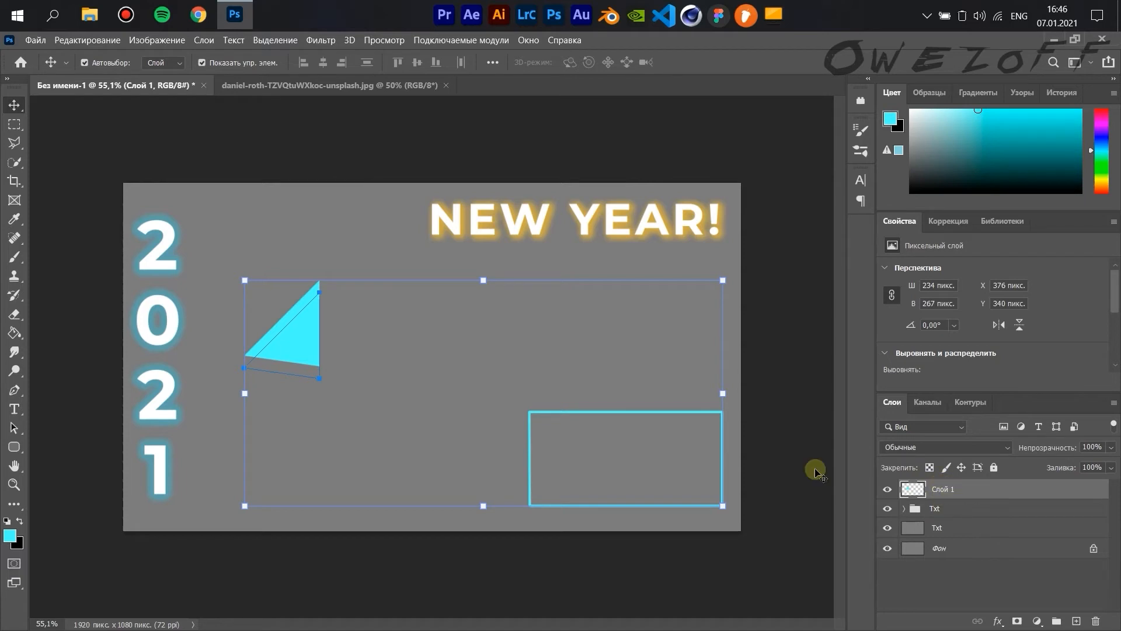
drag(306, 344, 291, 320)
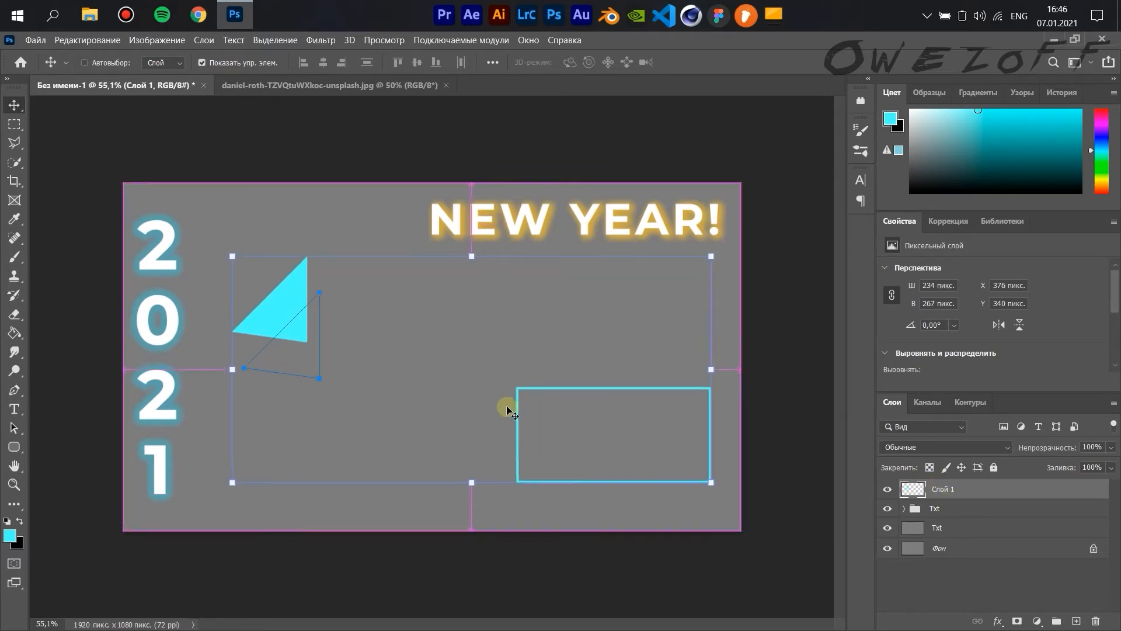
key(ctrl+z)
key(ctrl+z)
key(ctrl+z)
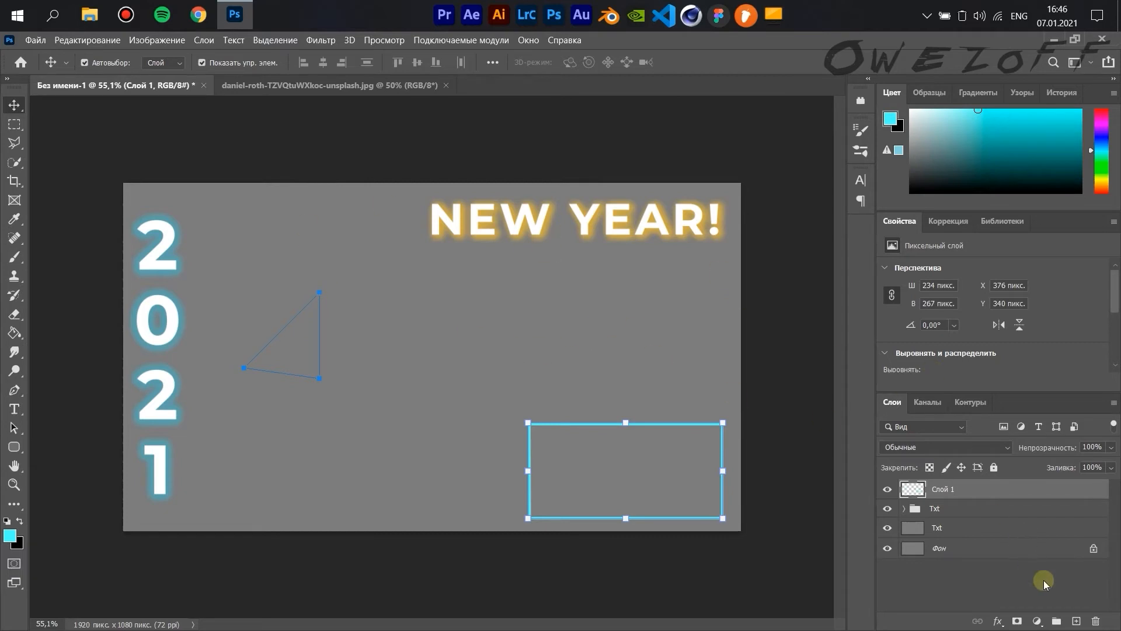
Step: Create a new layer and fill the triangular path on it with the foreground color at 100% opacity
click(1076, 620)
right_click(299, 336)
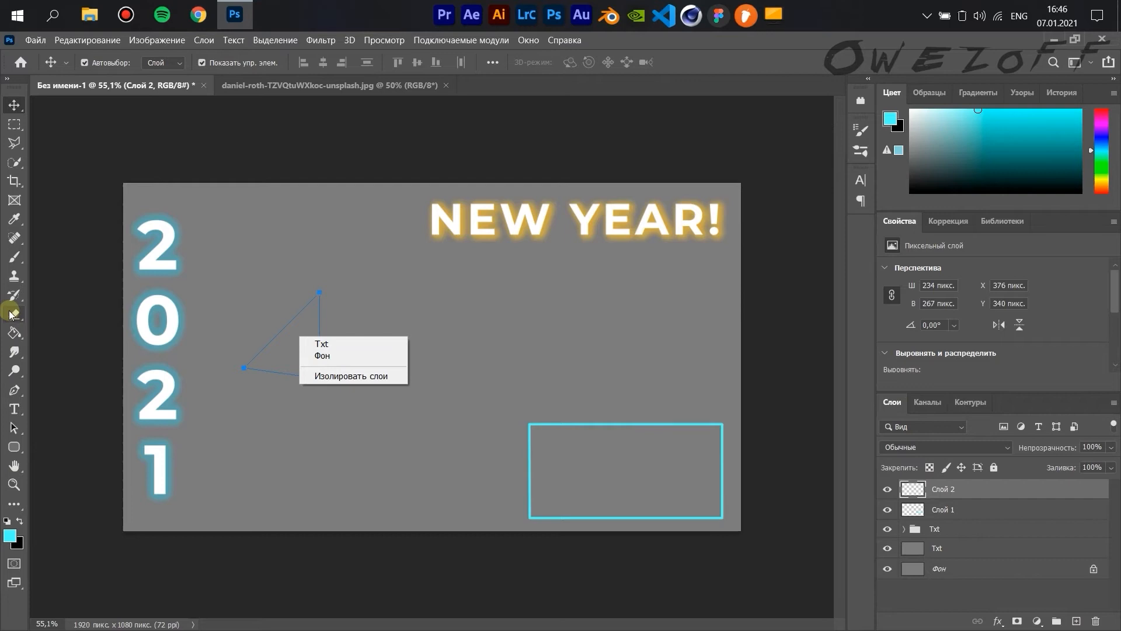
click(13, 391)
click(15, 390)
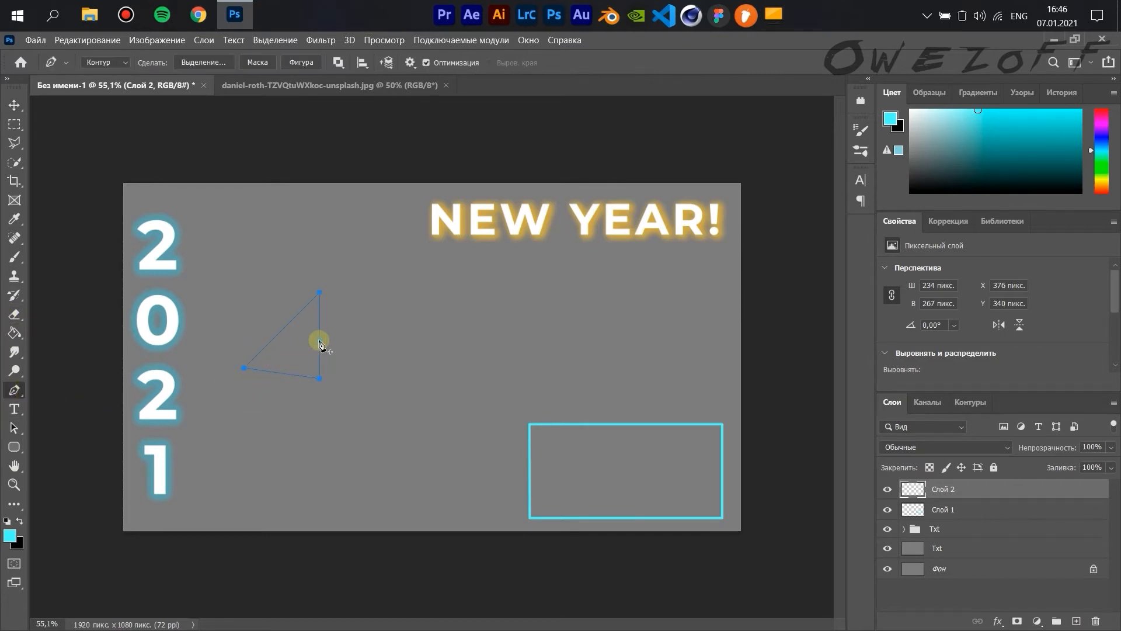
right_click(319, 341)
click(437, 395)
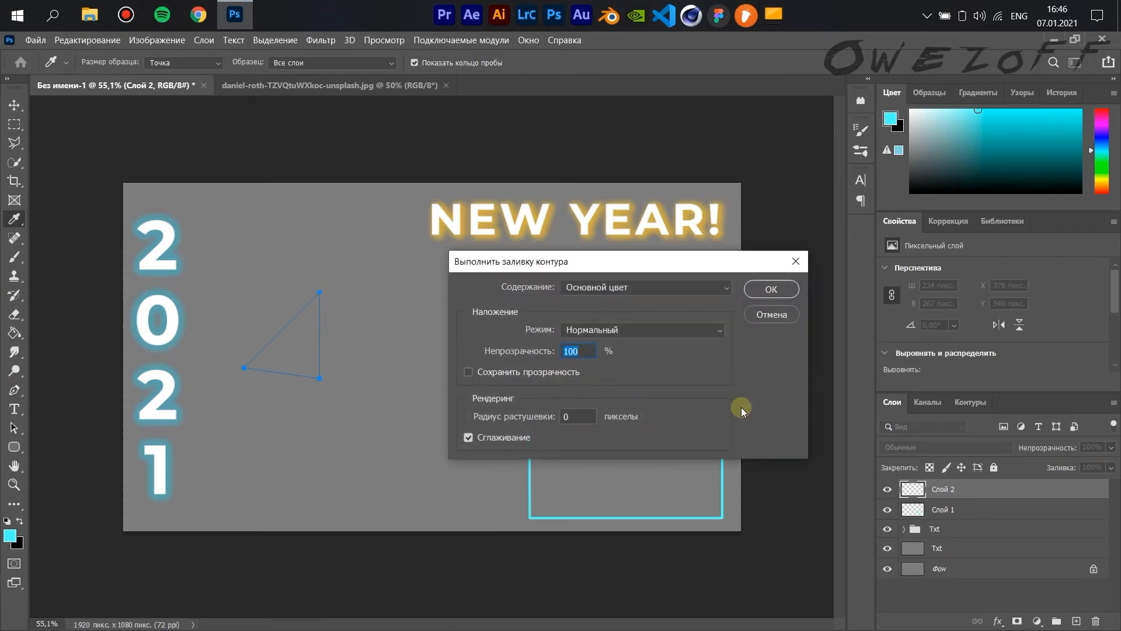
click(753, 296)
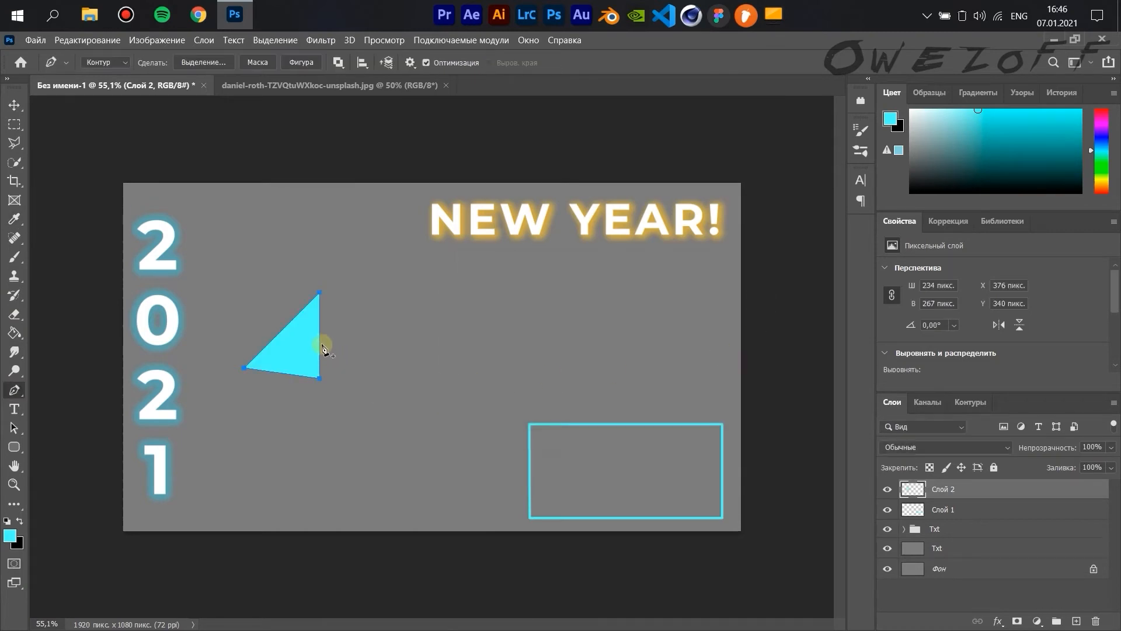
Step: Reposition the triangle and the outlined rectangle independently, shifting the triangle toward the canvas's center and the rectangle higher
key(v)
drag(304, 344, 446, 324)
click(583, 461)
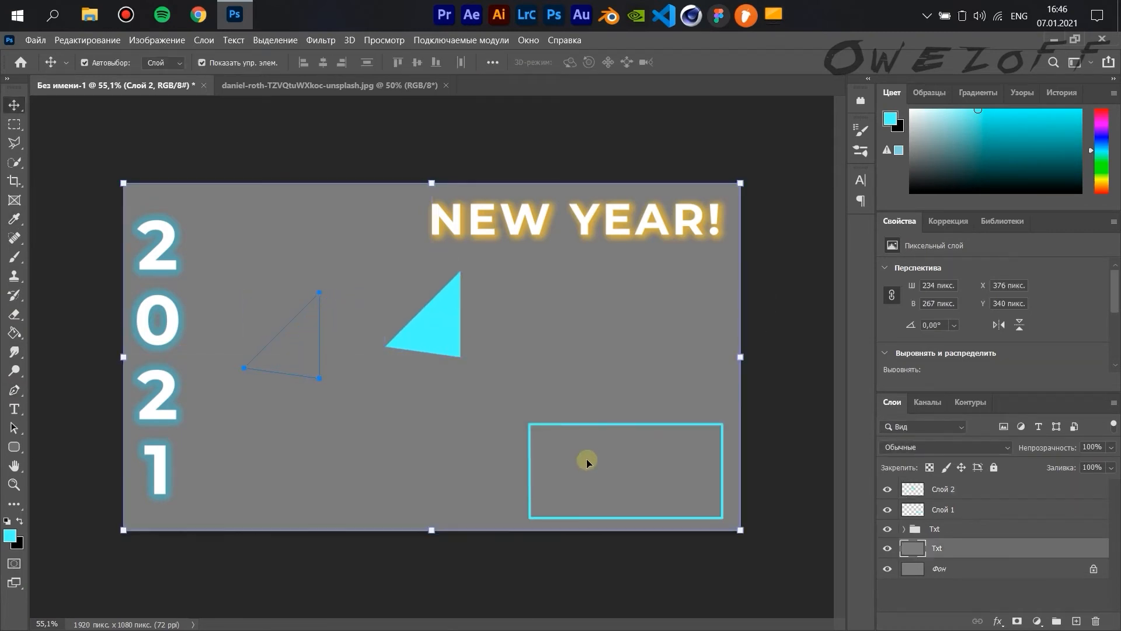
mouse_move(590, 429)
mouse_down()
mouse_move(586, 409)
mouse_move(590, 432)
mouse_up()
click(938, 495)
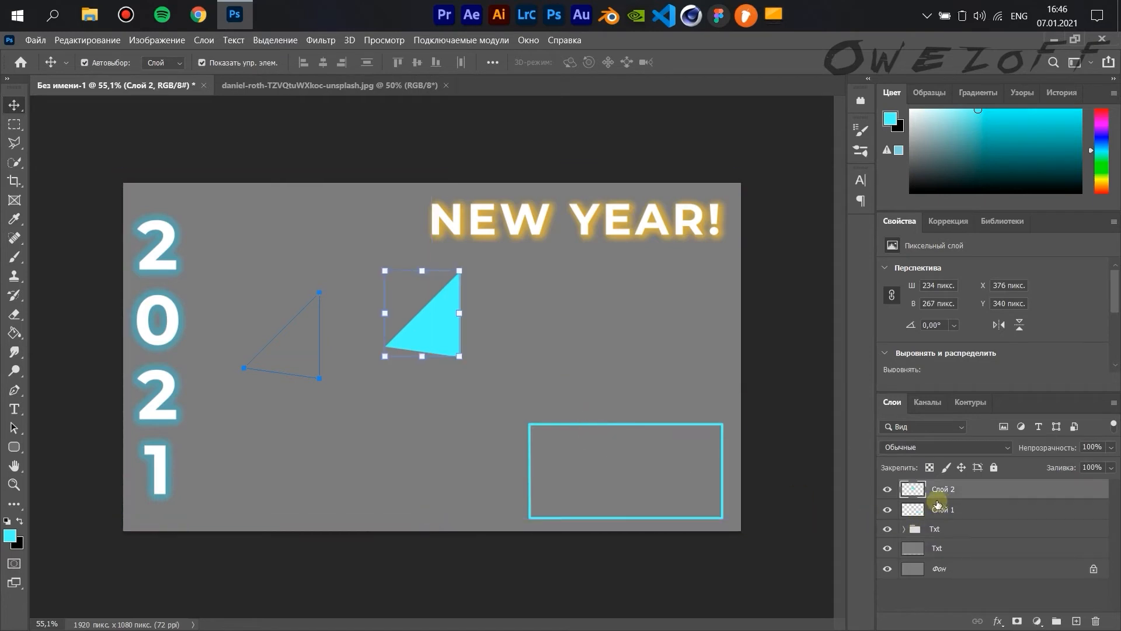
click(948, 511)
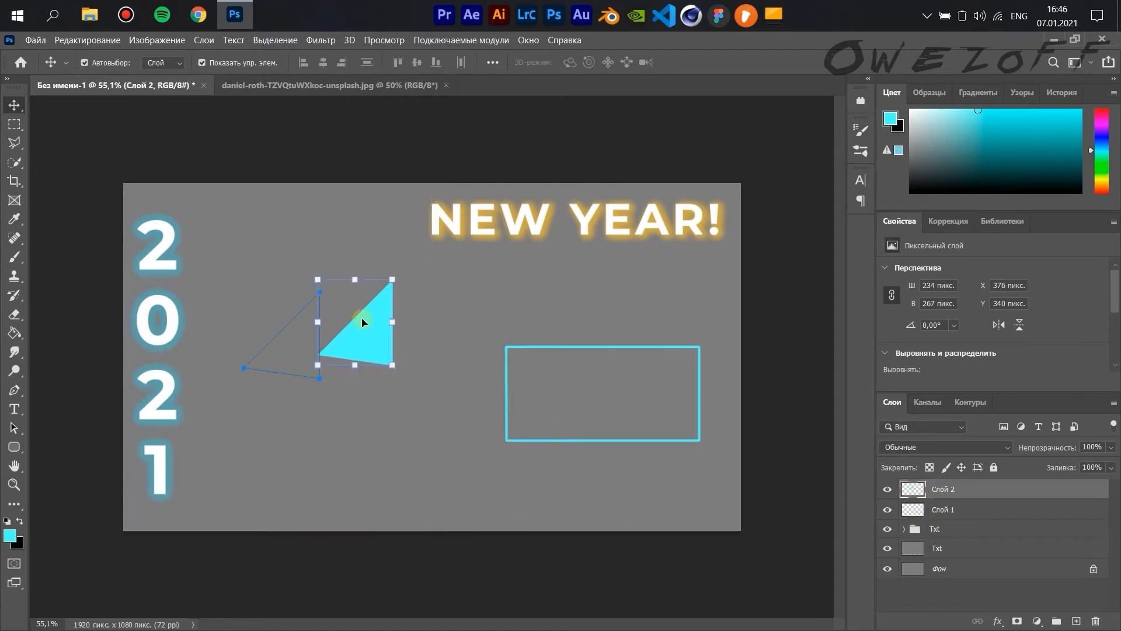
Step: Add the third listed drop shadow to the cyan triangle's layer and set its blend mode to Screen (Экран)
double_click(1023, 492)
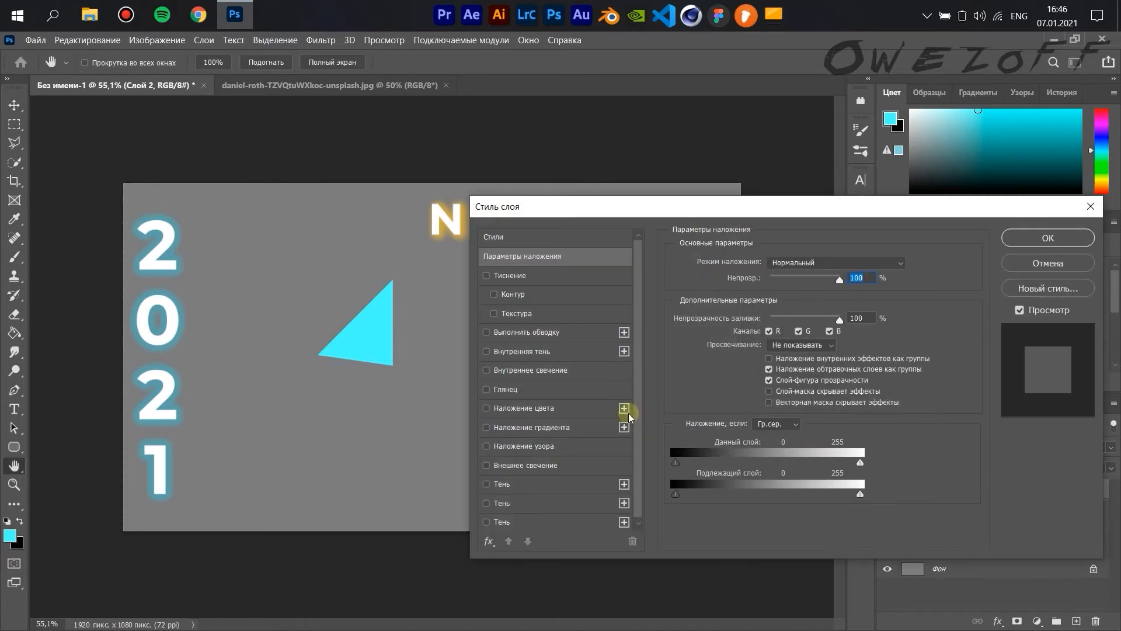
click(486, 522)
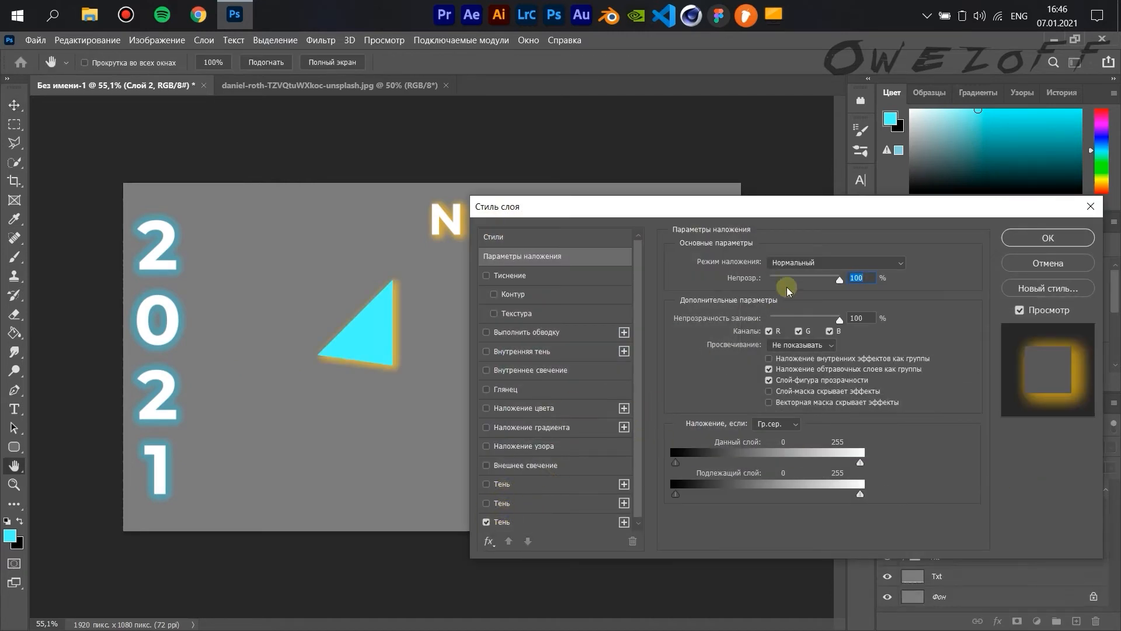
drag(816, 211, 832, 242)
click(578, 539)
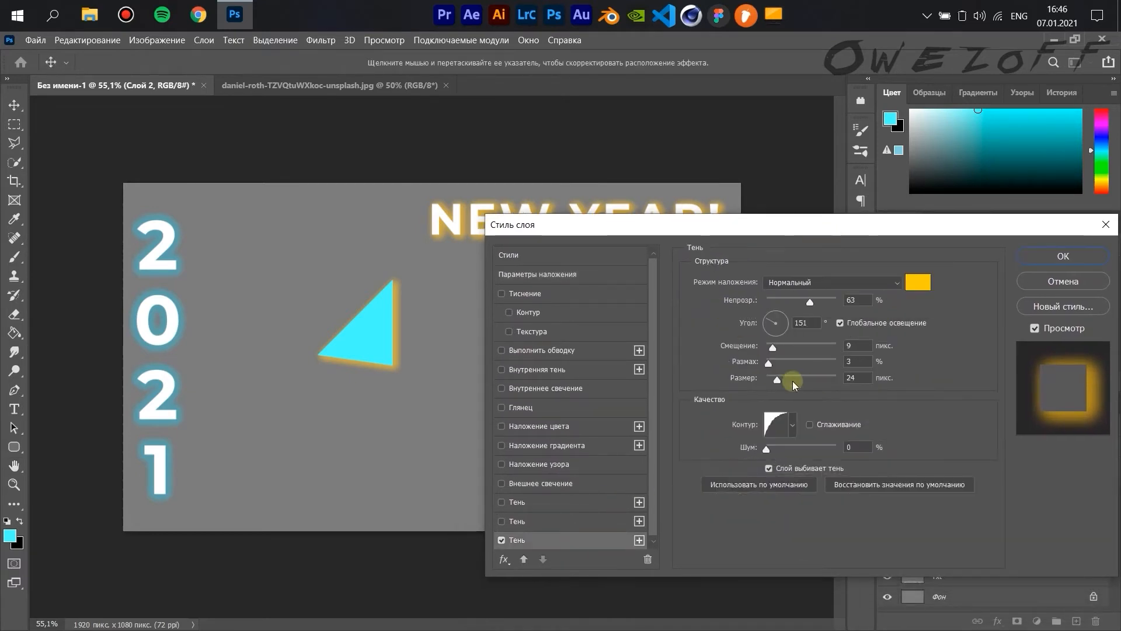
click(863, 284)
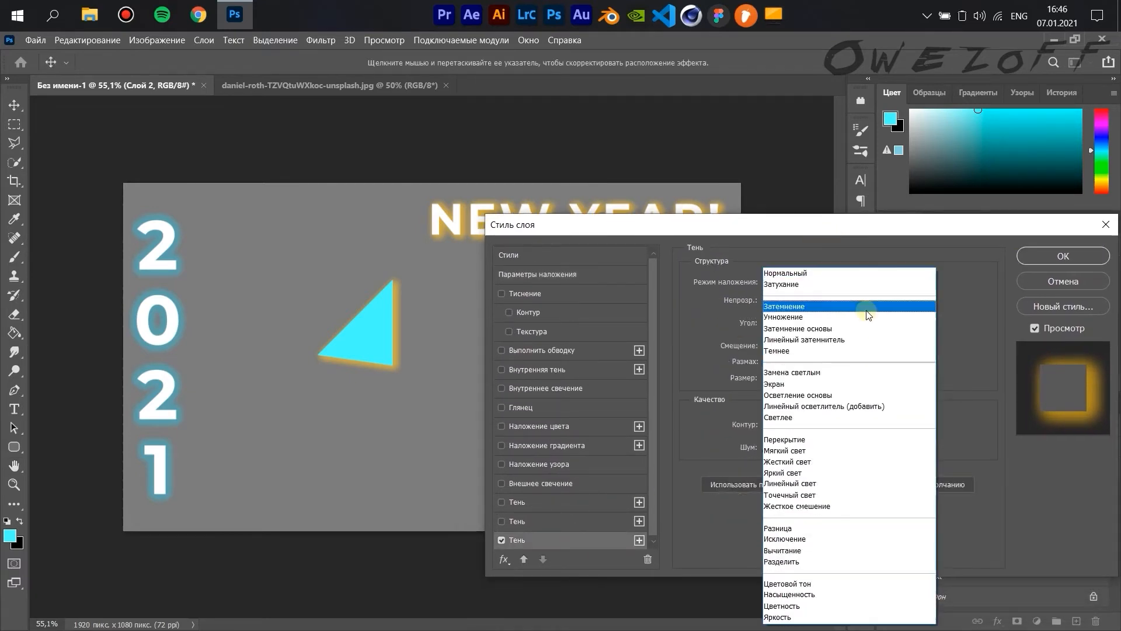
click(849, 351)
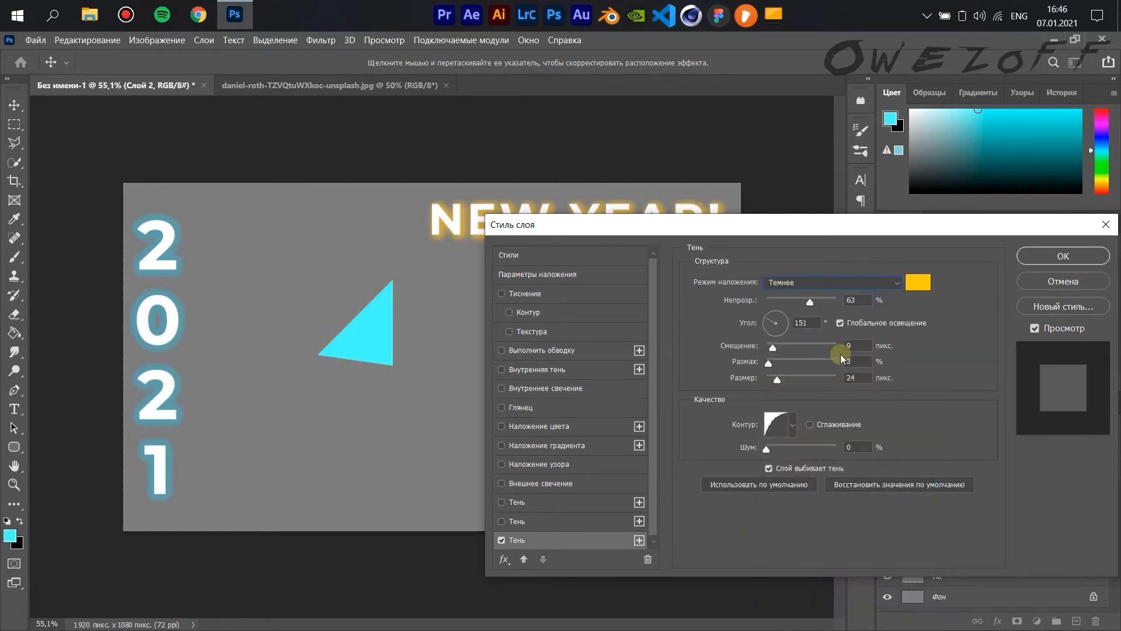
click(888, 288)
click(866, 383)
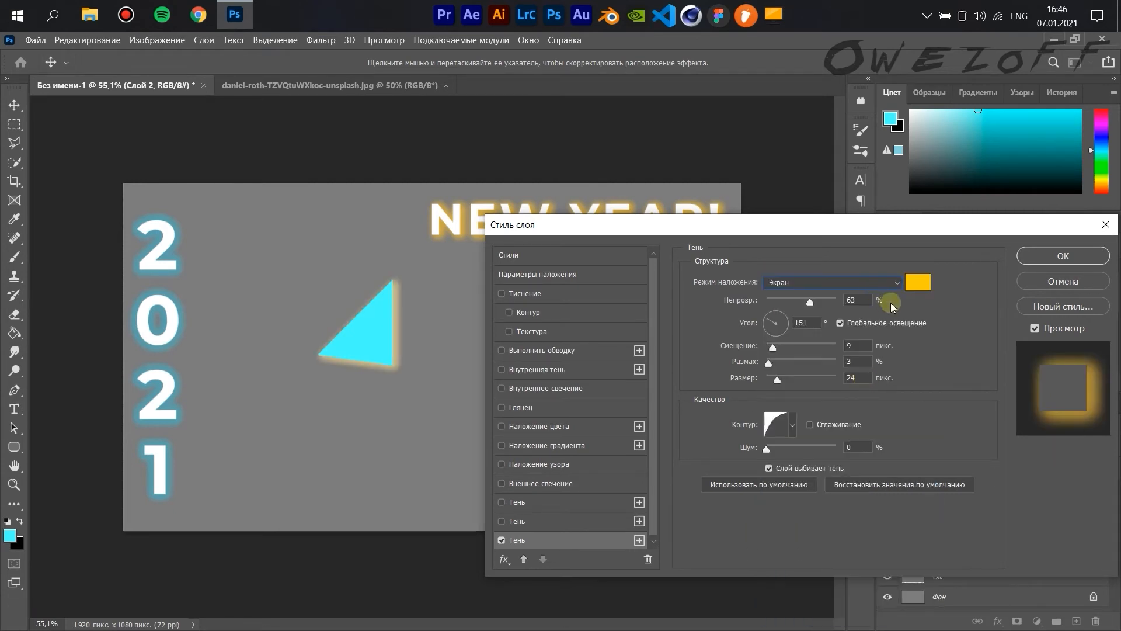
Step: Sample the triangle's cyan as the shadow color and switch the shadow contour to the linear preset
click(924, 285)
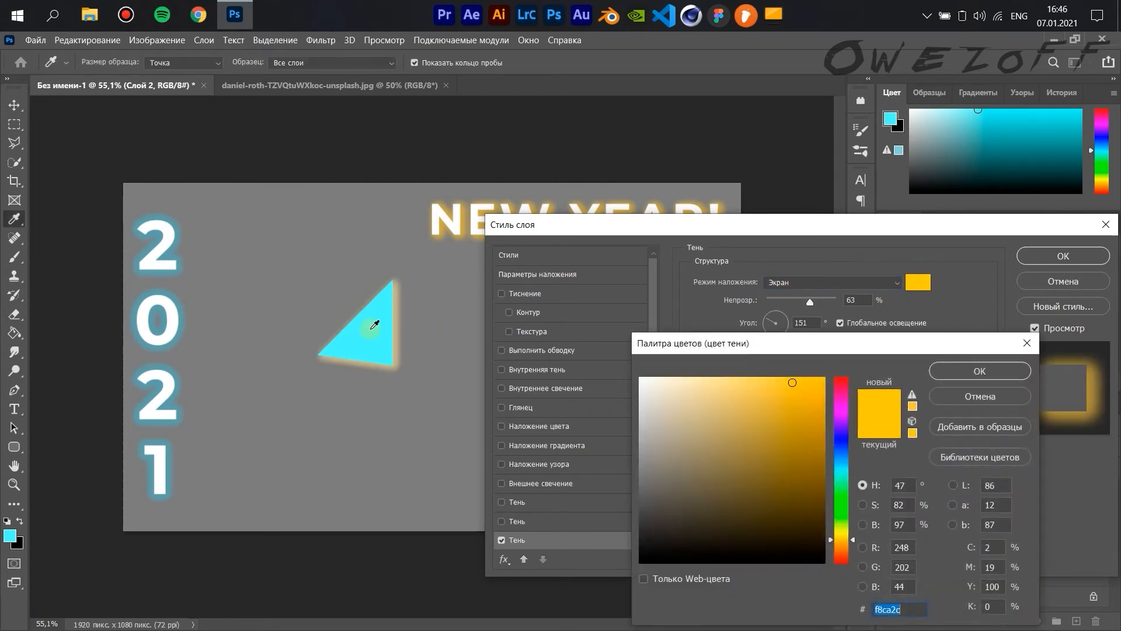
click(375, 321)
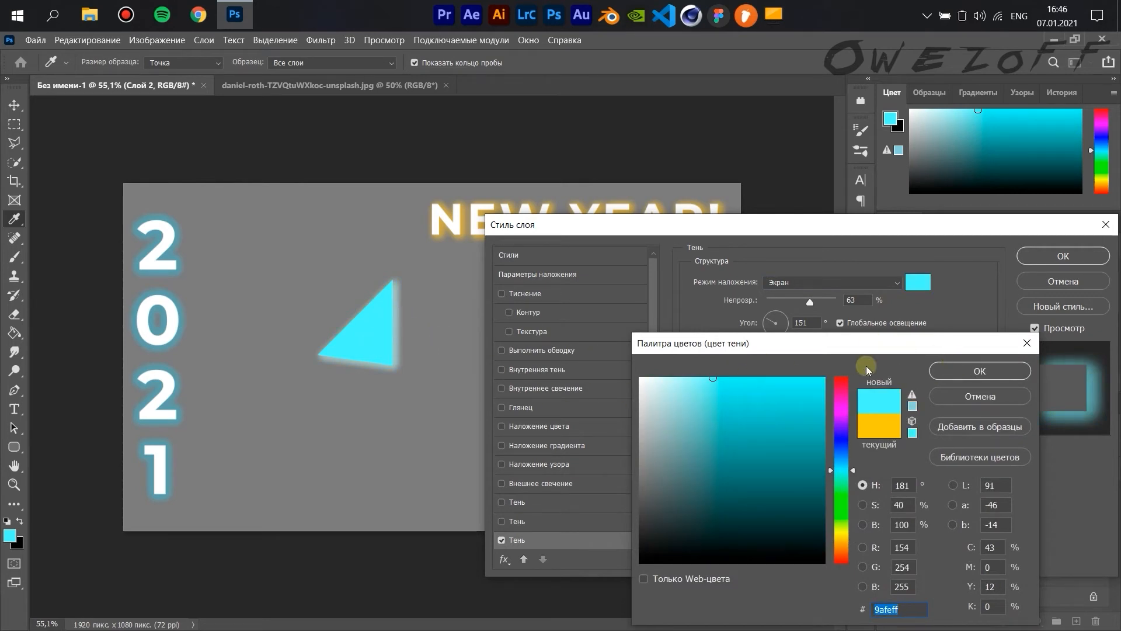
click(979, 370)
click(791, 425)
click(904, 405)
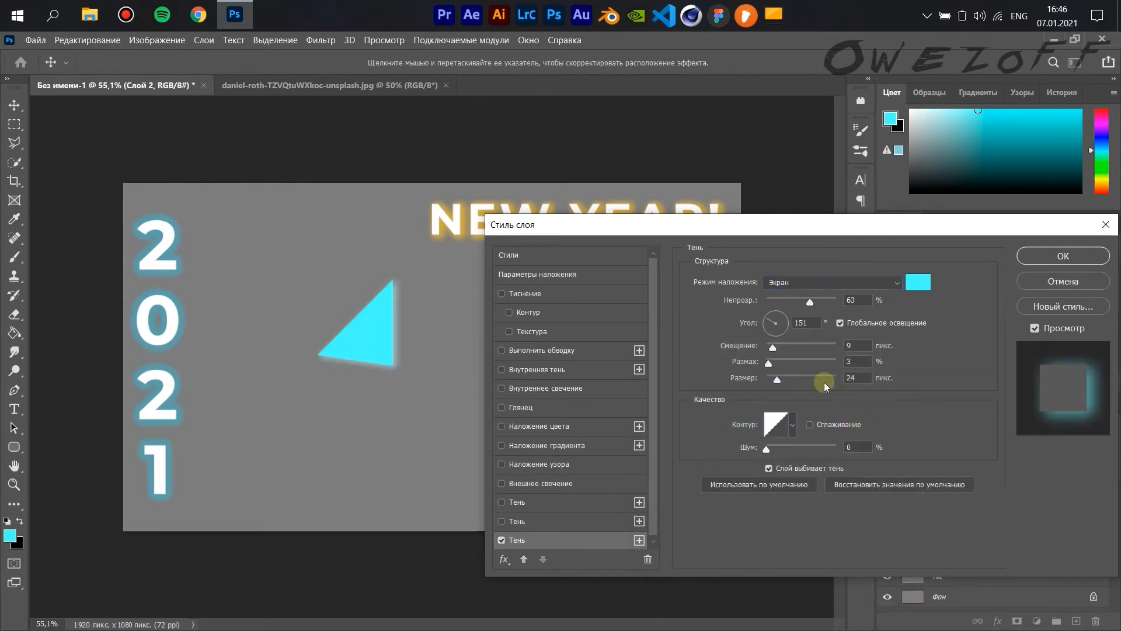
Step: Set the triangle's shadow to 100% opacity, 142° angle, 6 px offset, 50% spread and 51 px size, and apply the style
drag(817, 303, 841, 303)
mouse_move(768, 363)
mouse_down()
mouse_move(801, 363)
mouse_move(785, 380)
mouse_move(769, 351)
mouse_up()
mouse_move(774, 332)
mouse_down()
mouse_move(777, 356)
mouse_move(763, 313)
mouse_up()
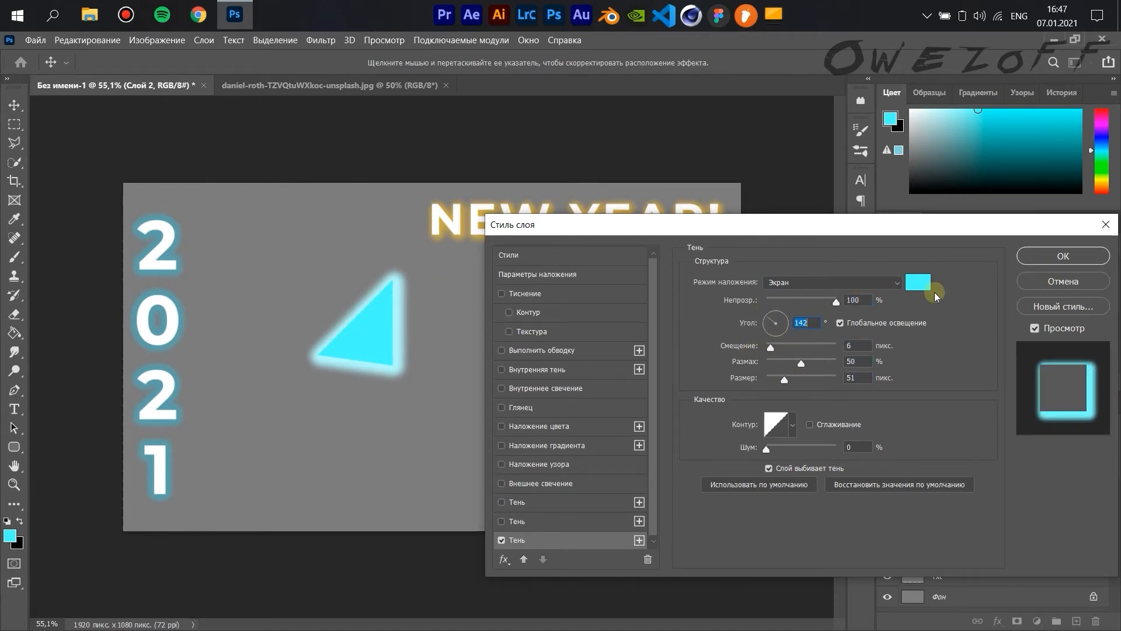
click(1054, 259)
click(730, 266)
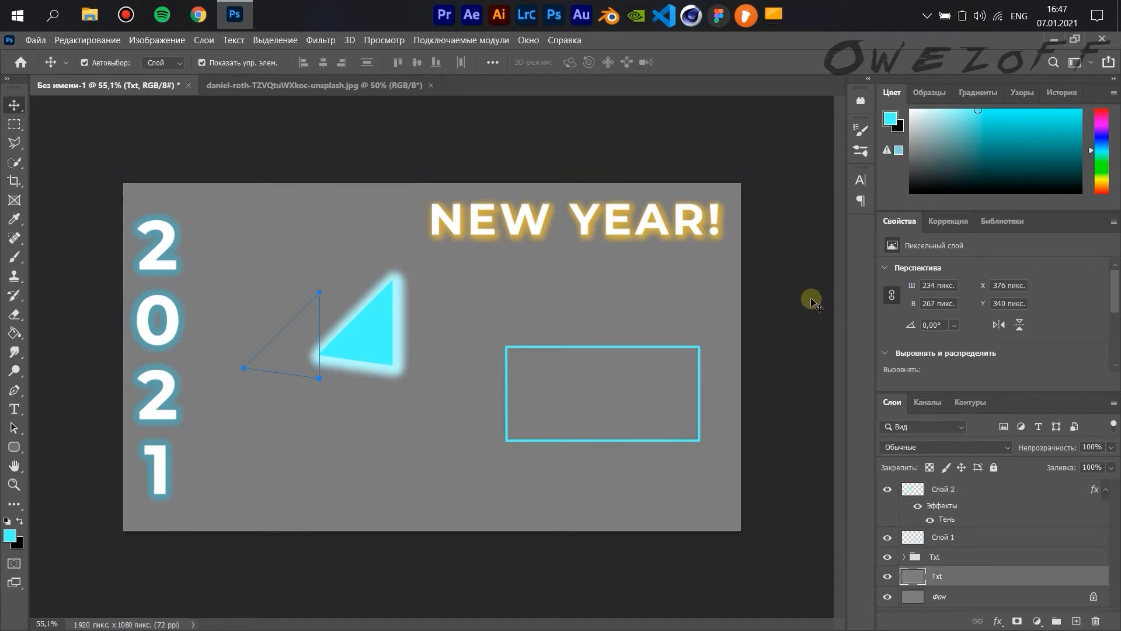
Step: Switch to the daniel-roth-TZVQtuWXkoc-unsplash.jpg document and duplicate its background as Layer1
click(811, 302)
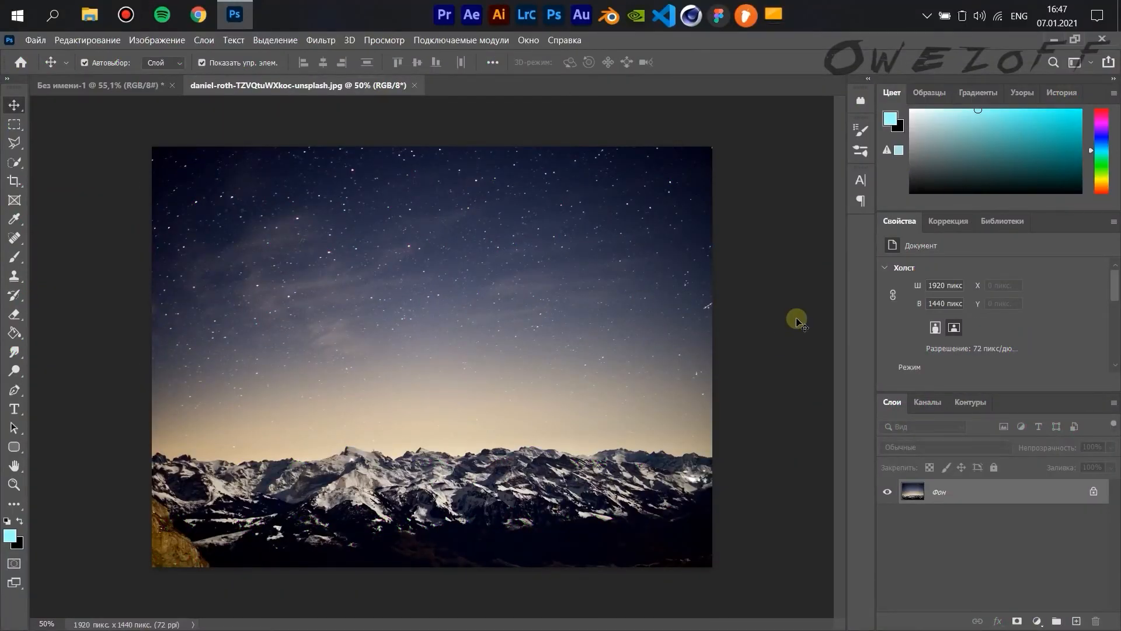
key(ctrl+j)
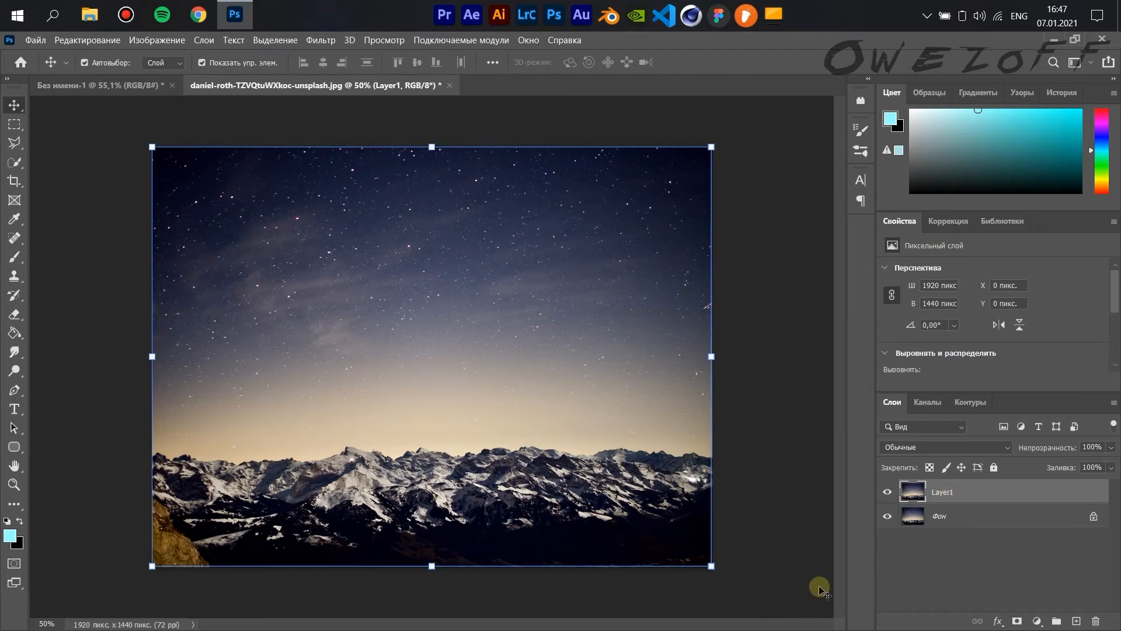
click(755, 257)
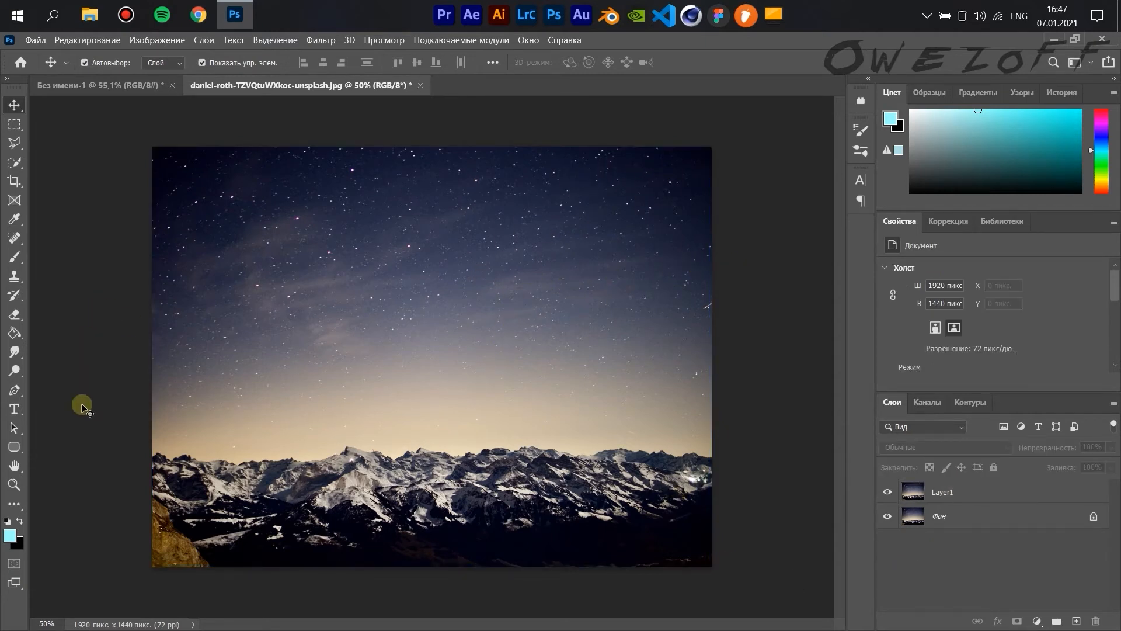
Step: Draw an unfilled cyan-stroked rounded rectangle about 571 x 859 px with 10 px corners, from the upper sky down to the mountains
click(14, 447)
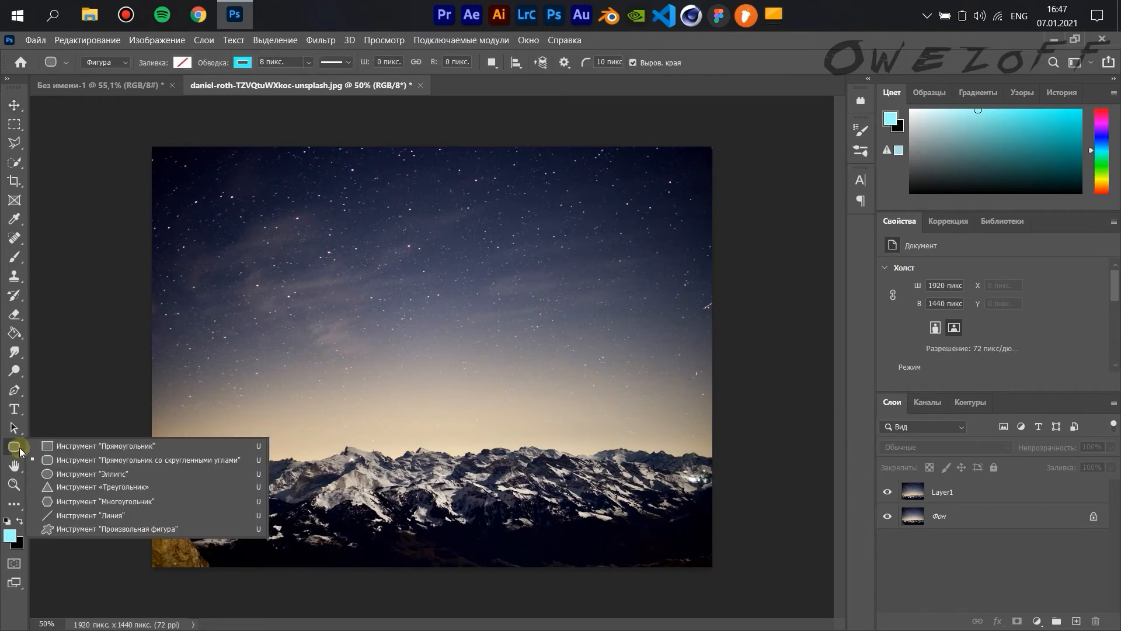
click(187, 460)
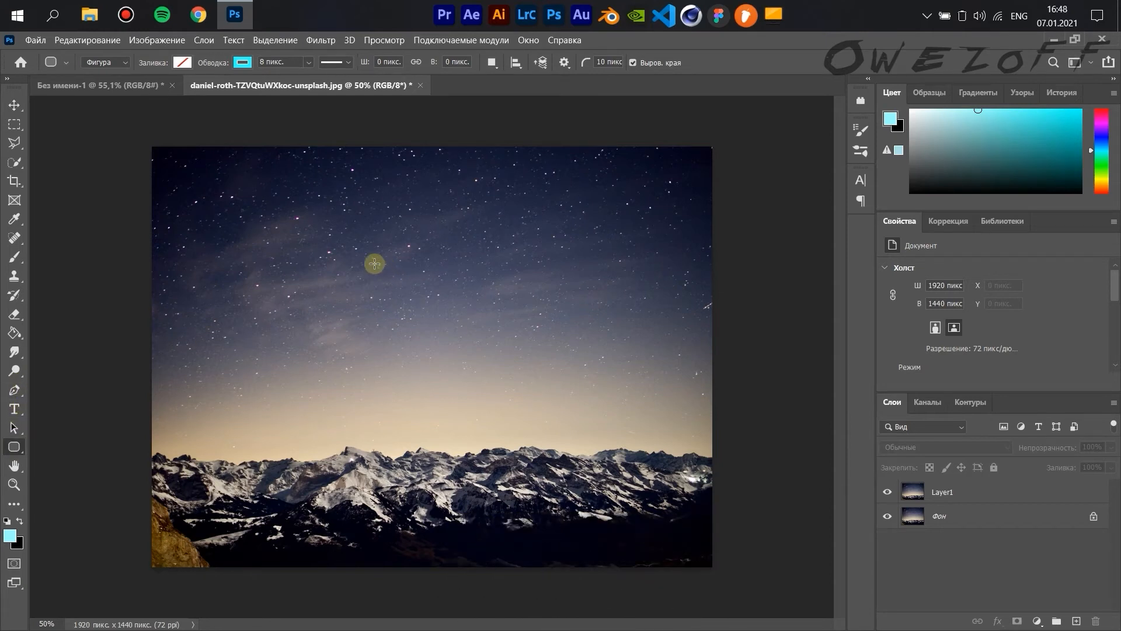
right_click(13, 447)
click(151, 461)
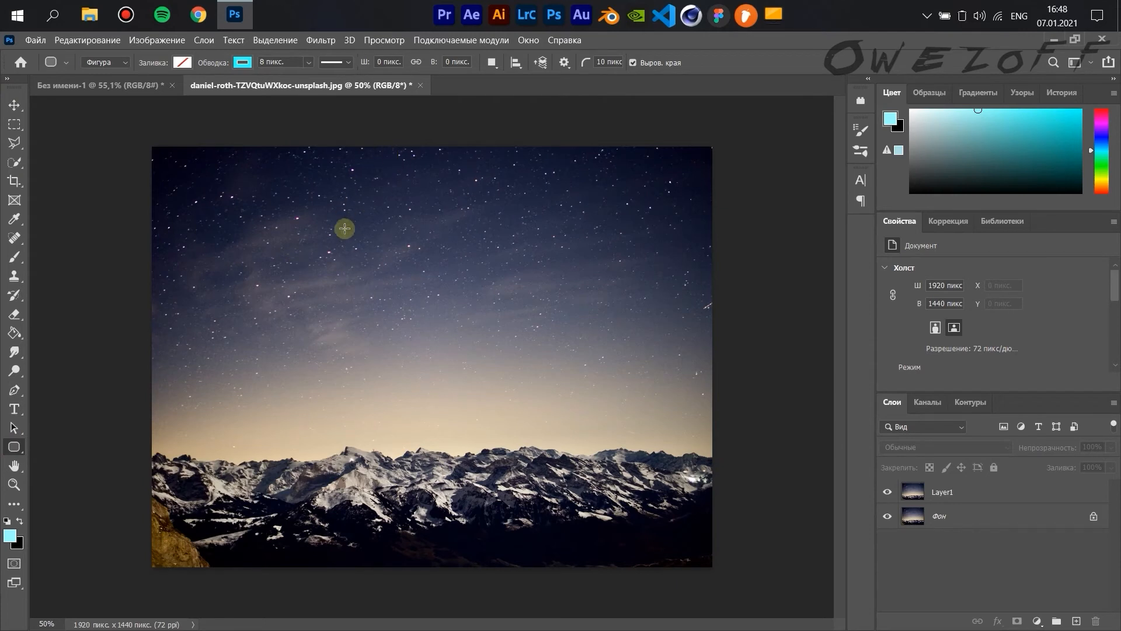
drag(351, 216, 428, 307)
drag(467, 343, 517, 466)
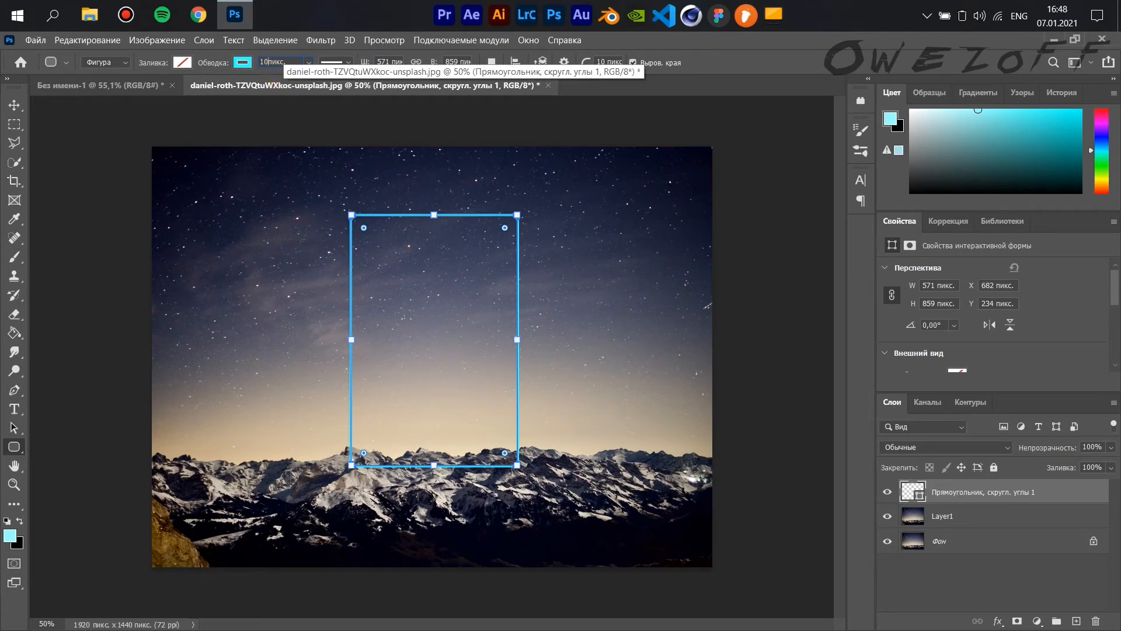
Step: Move the rounded rectangle slightly sideways to X 675 px so it is horizontally centered on the photo
key(v)
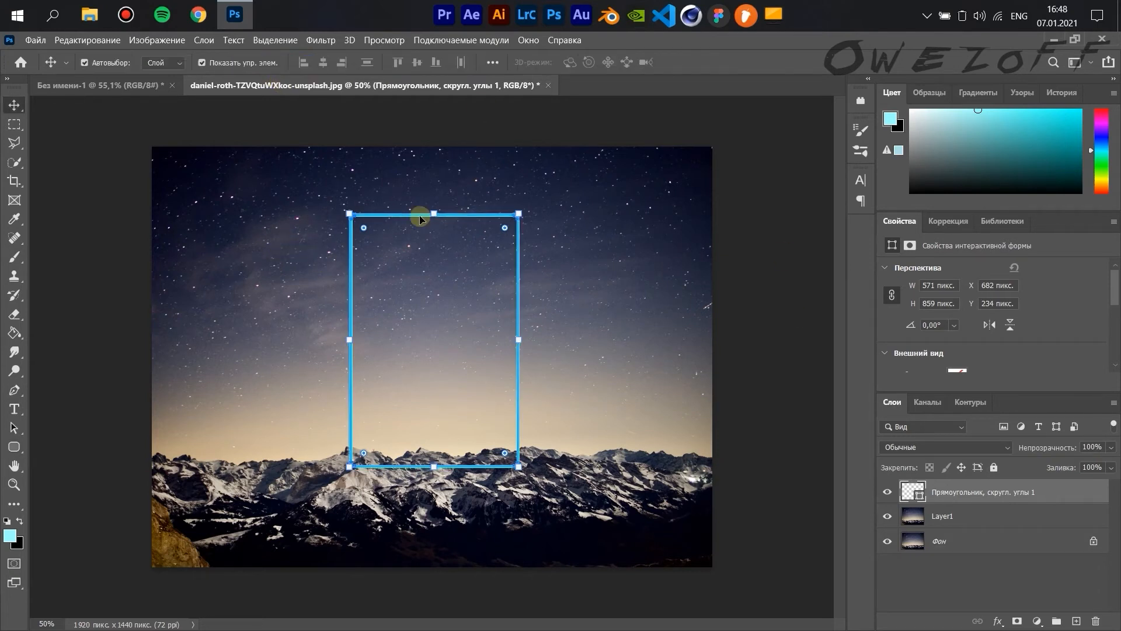
ctrl+click(396, 219)
ctrl+click(485, 243)
drag(421, 214, 418, 214)
Step: Rename the rounded rectangle's layer as Light
double_click(1000, 490)
text(Light)
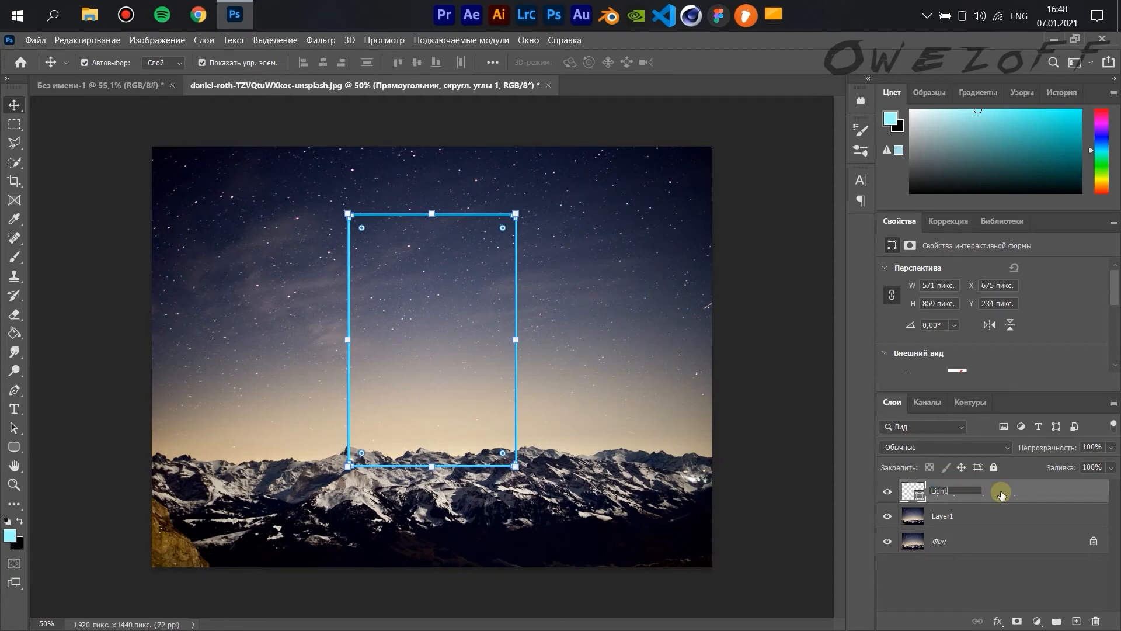
key(Return)
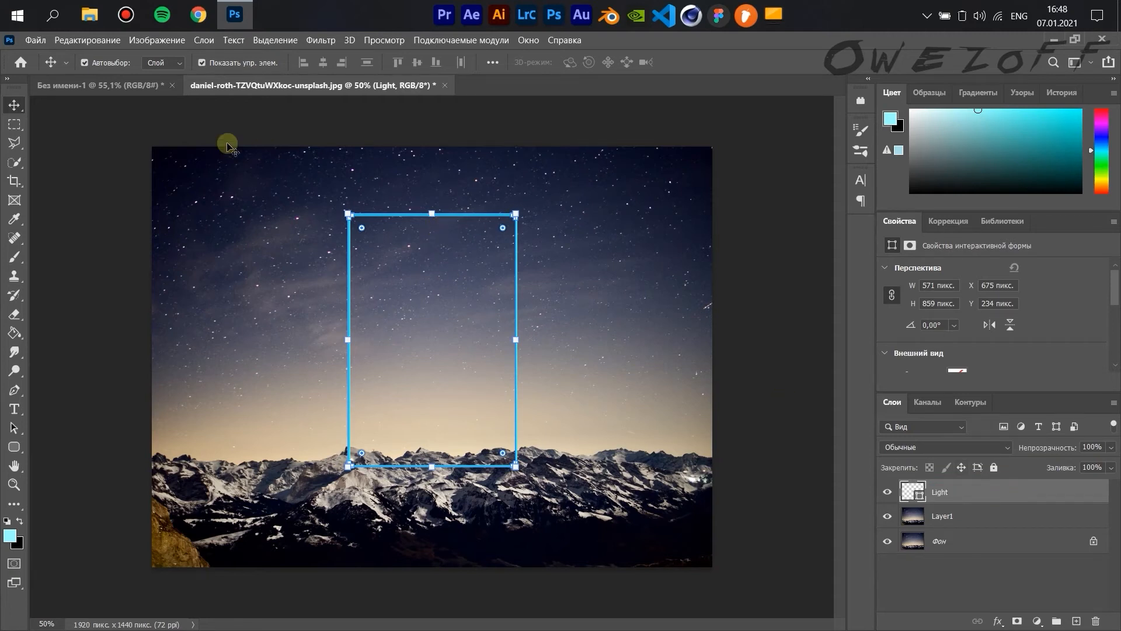
click(155, 131)
click(460, 231)
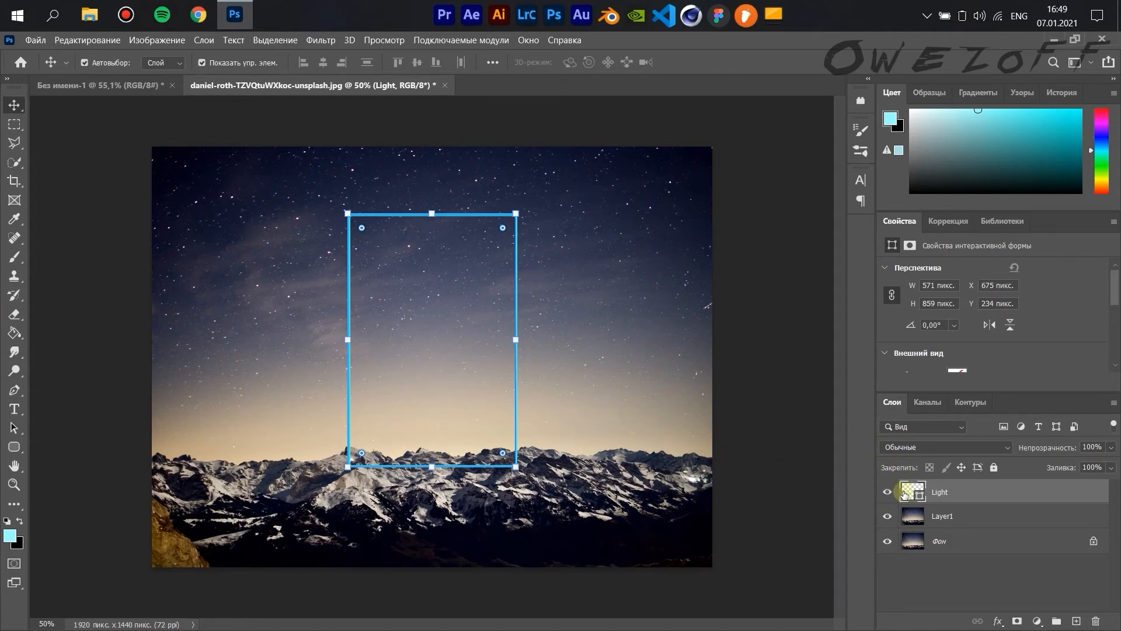
Step: Rasterize the Light shape layer and keep it as the active layer
right_click(954, 494)
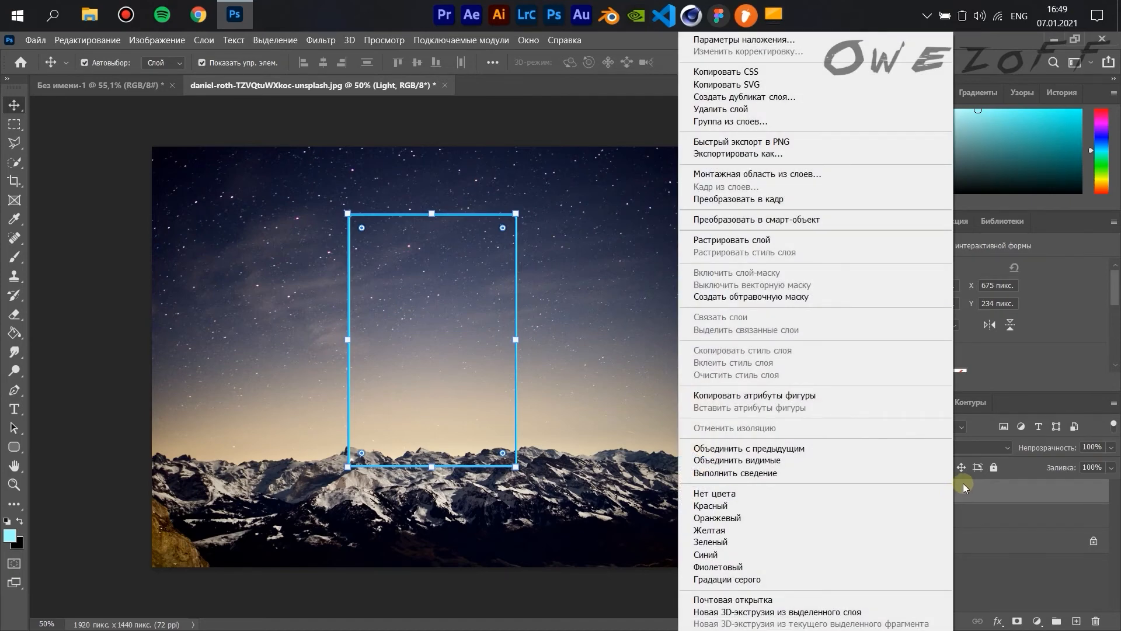
click(823, 240)
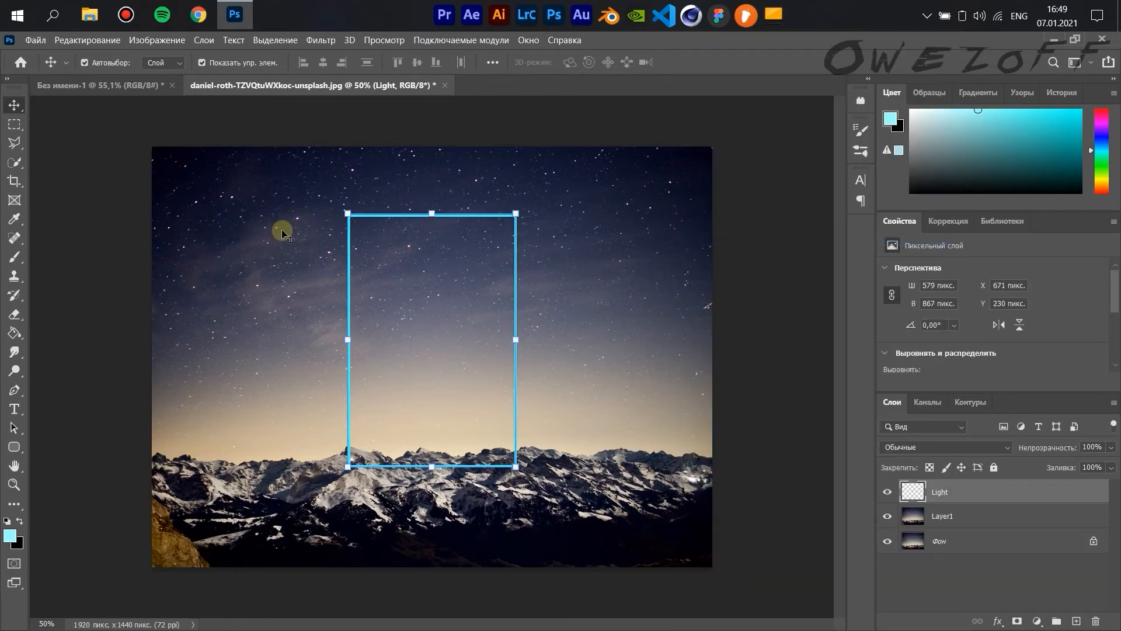
click(375, 218)
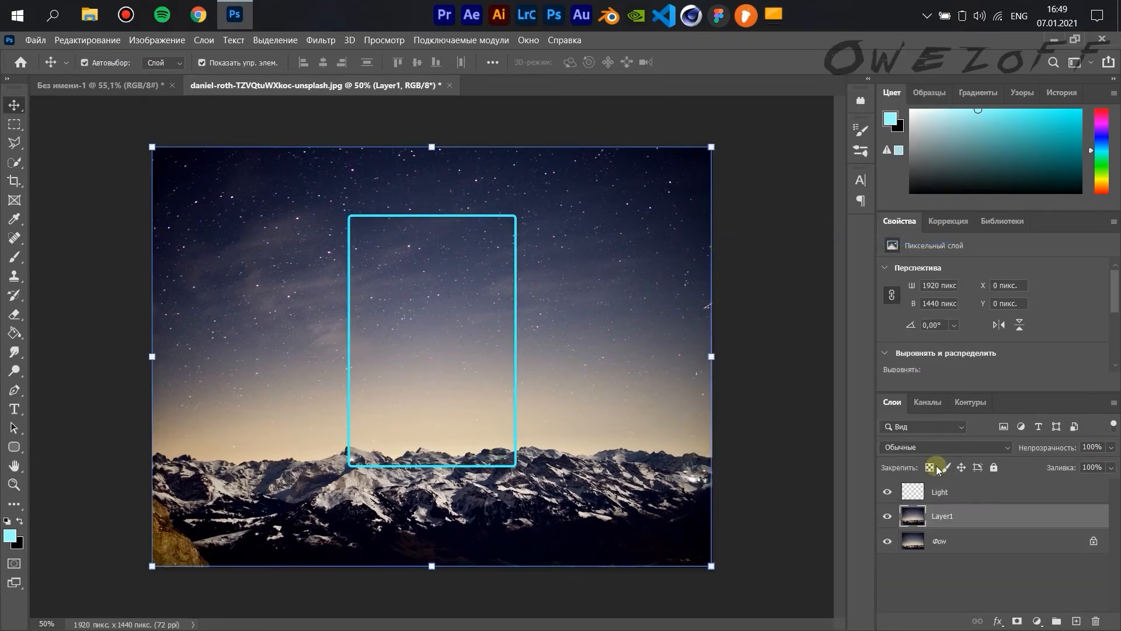
click(946, 491)
Step: Move the Light frame down 16 px and scale it up to 101.92%
mouse_move(449, 214)
mouse_down()
mouse_move(465, 233)
mouse_move(455, 225)
mouse_up()
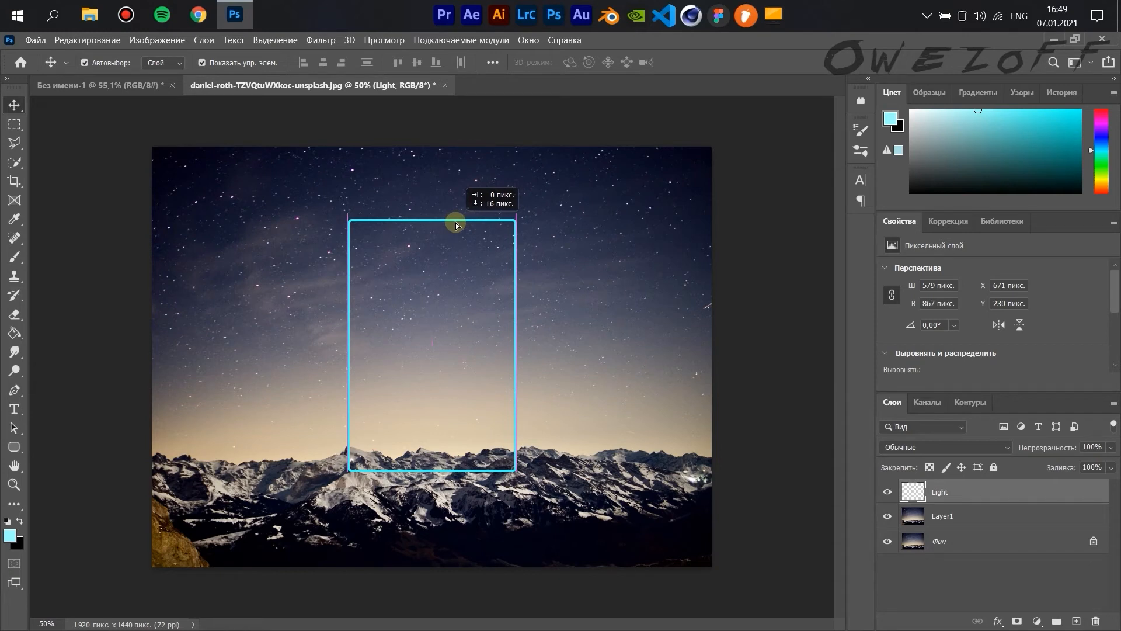
key(ctrl+t)
mouse_move(456, 226)
mouse_down()
mouse_move(520, 213)
mouse_move(458, 215)
mouse_up()
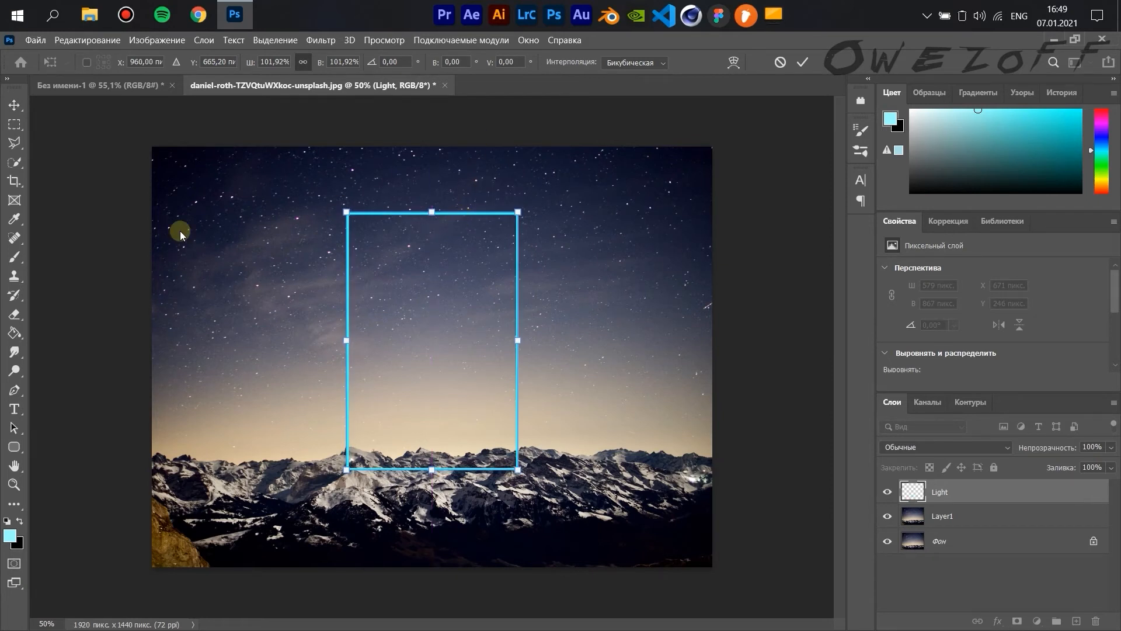
Step: Set up the Eraser with a hard round brush, 174 px size and 100% opacity
click(14, 316)
right_click(15, 316)
click(62, 312)
click(93, 64)
click(108, 296)
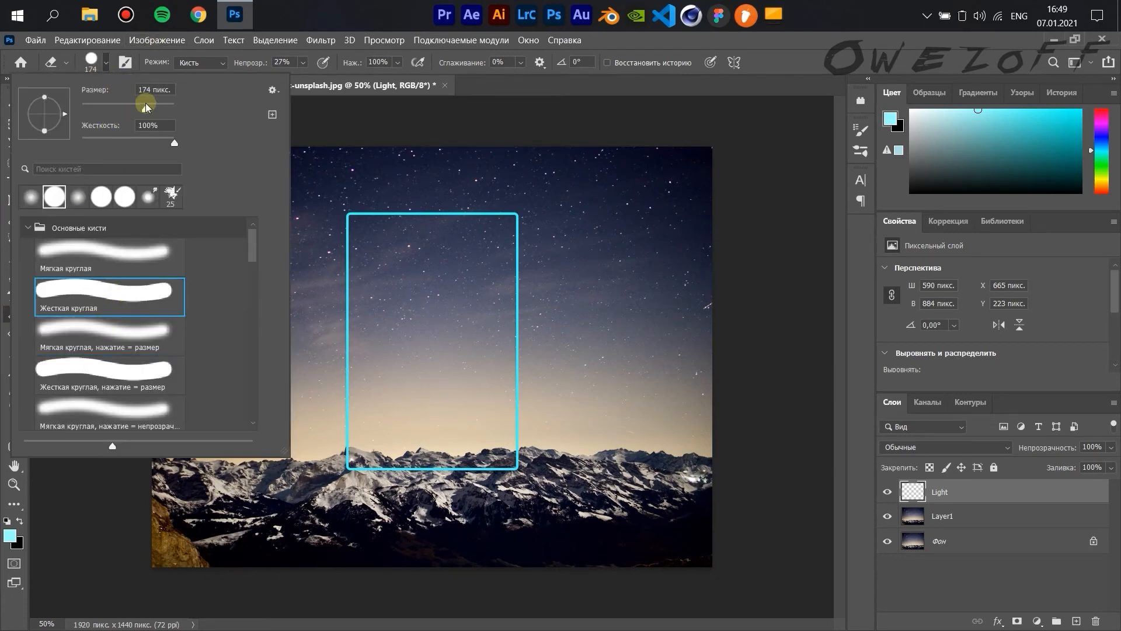
drag(252, 63, 353, 64)
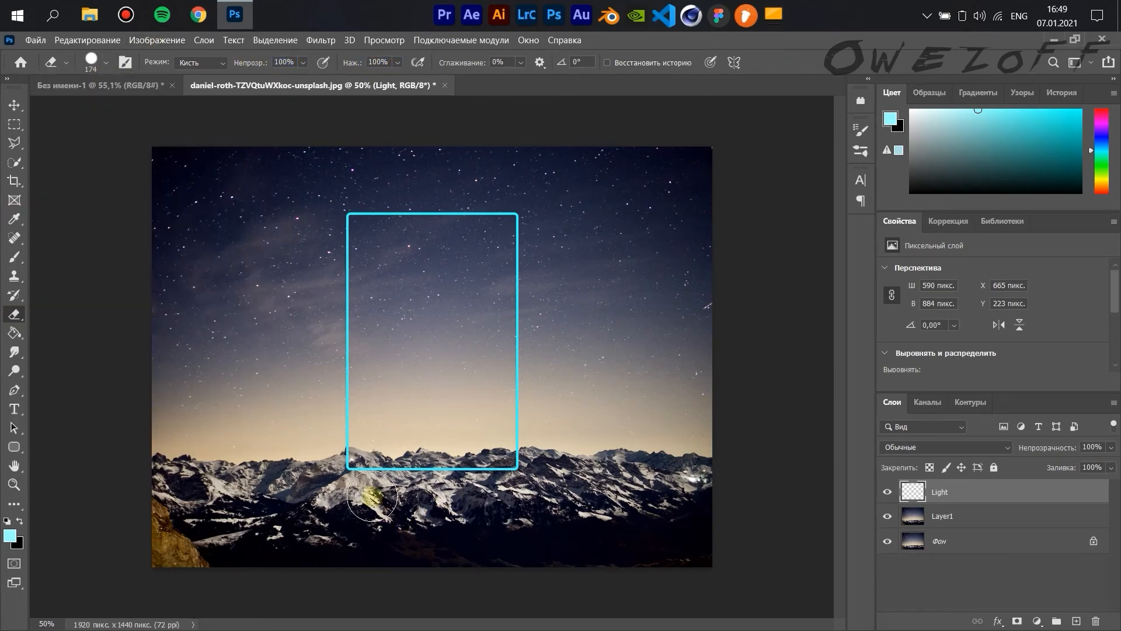
Step: Try to erase the lower corners of the Light frame, and undo the strokes
scroll(375, 498, up, 6)
scroll(303, 526, down, 1)
drag(290, 469, 293, 469)
drag(782, 461, 650, 475)
key(ctrl+z)
key(ctrl+z)
Step: Erase the Light frame's bottom edge across the mountains and trim the lower ends of its vertical sides
drag(306, 507, 776, 514)
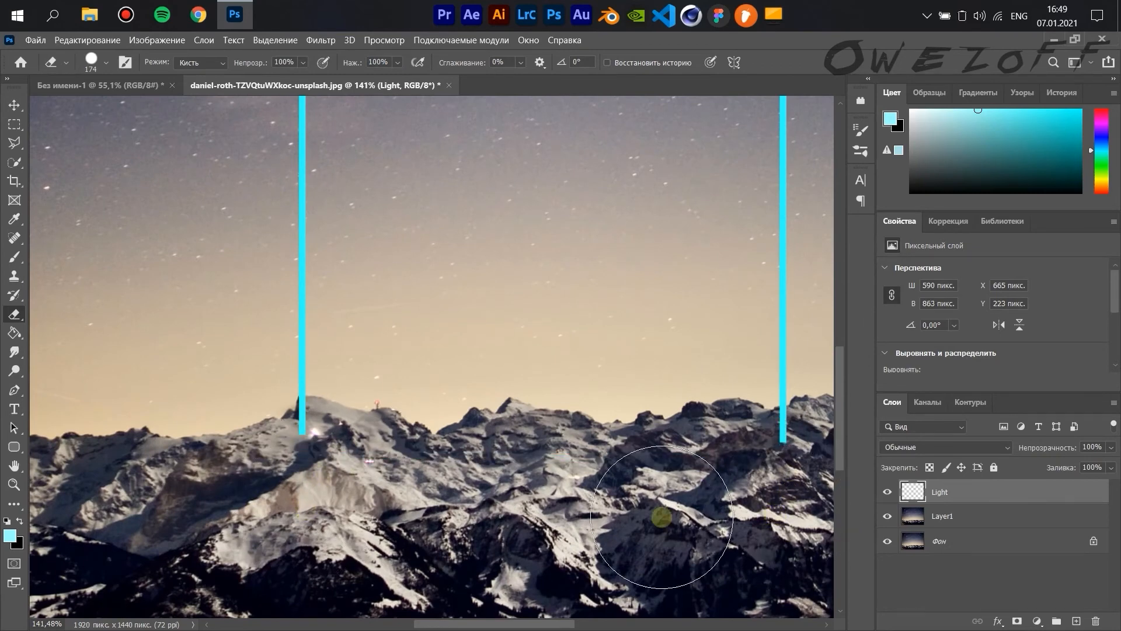
scroll(393, 493, left, 2)
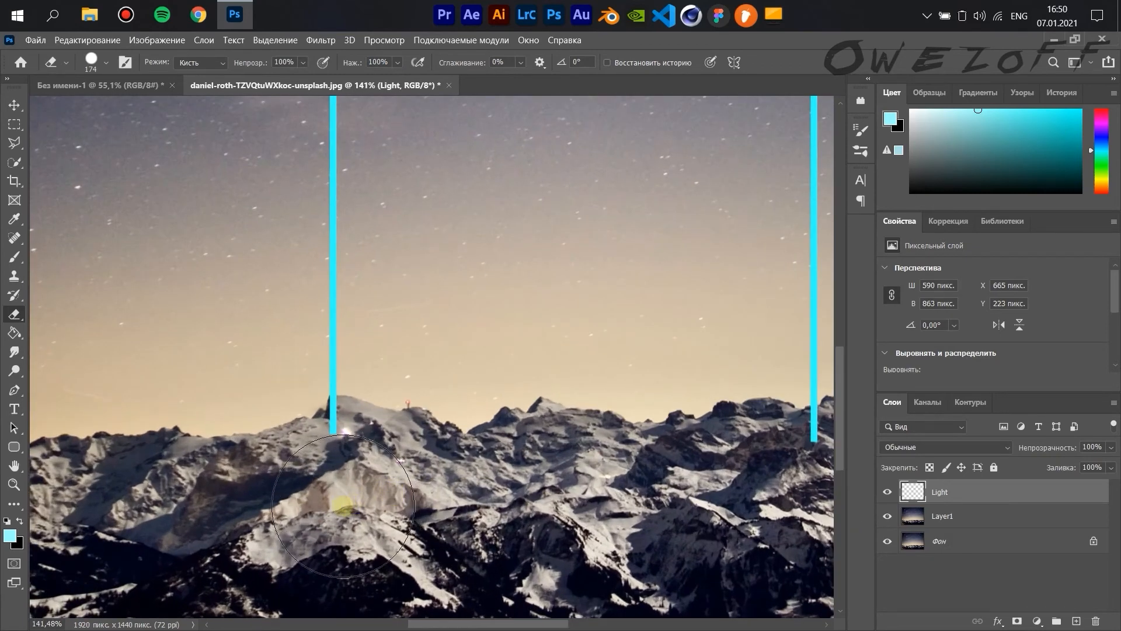
scroll(689, 502, down, 3)
scroll(689, 503, right, 4)
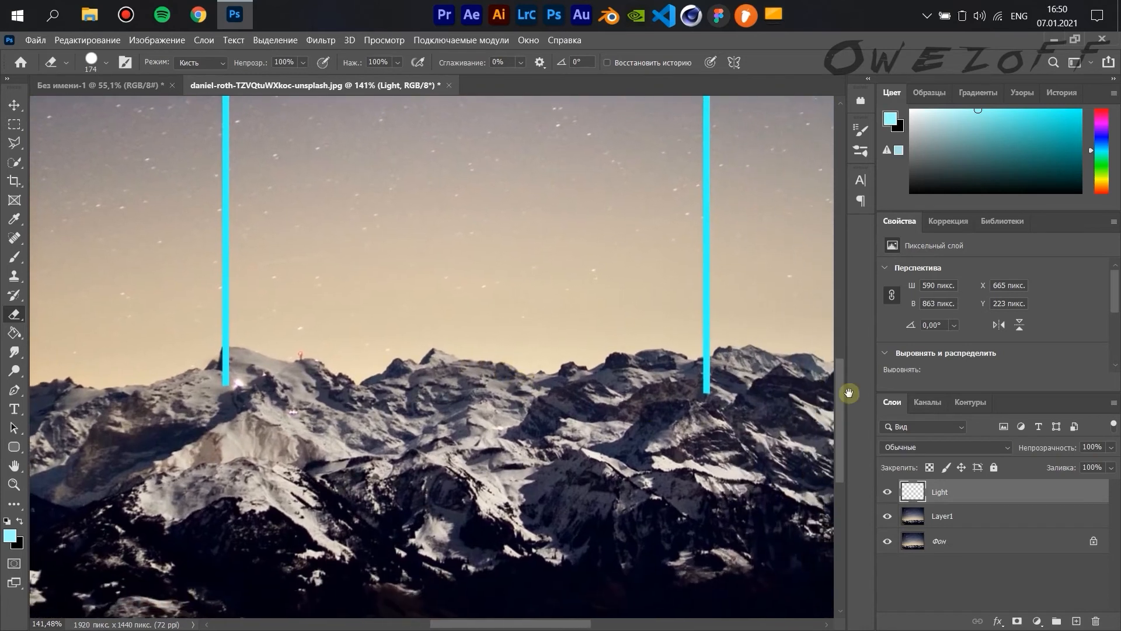
drag(727, 467, 676, 463)
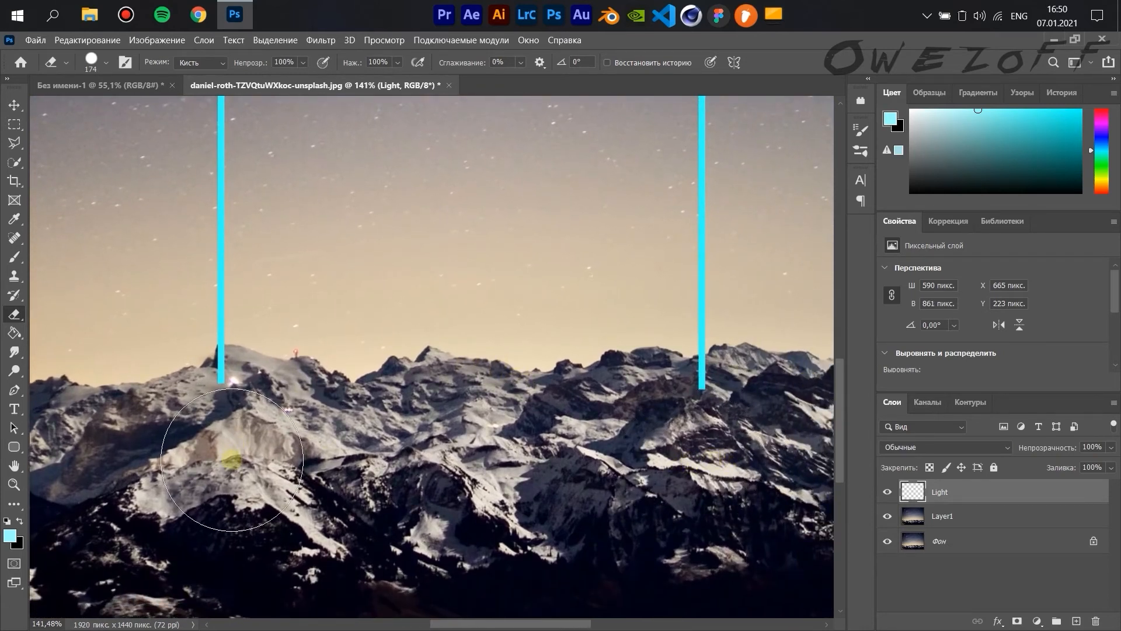
scroll(531, 410, down, 5)
scroll(468, 338, down, 1)
scroll(475, 345, up, 2)
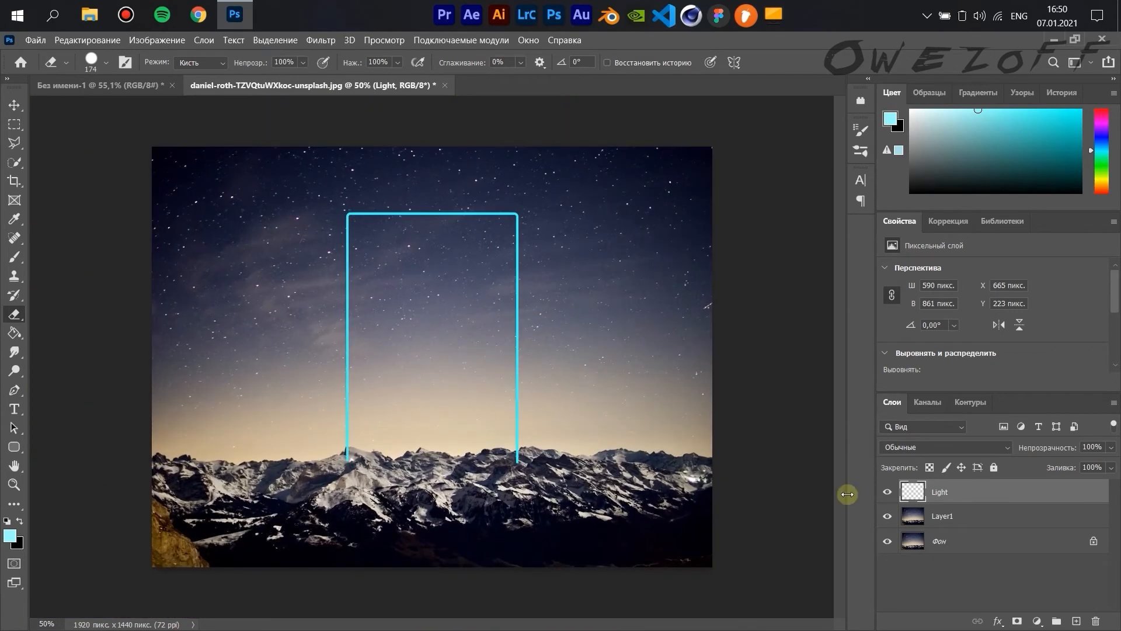
Step: Add a drop shadow effect to the Light layer and turn its angle to -151°
key(v)
double_click(1009, 492)
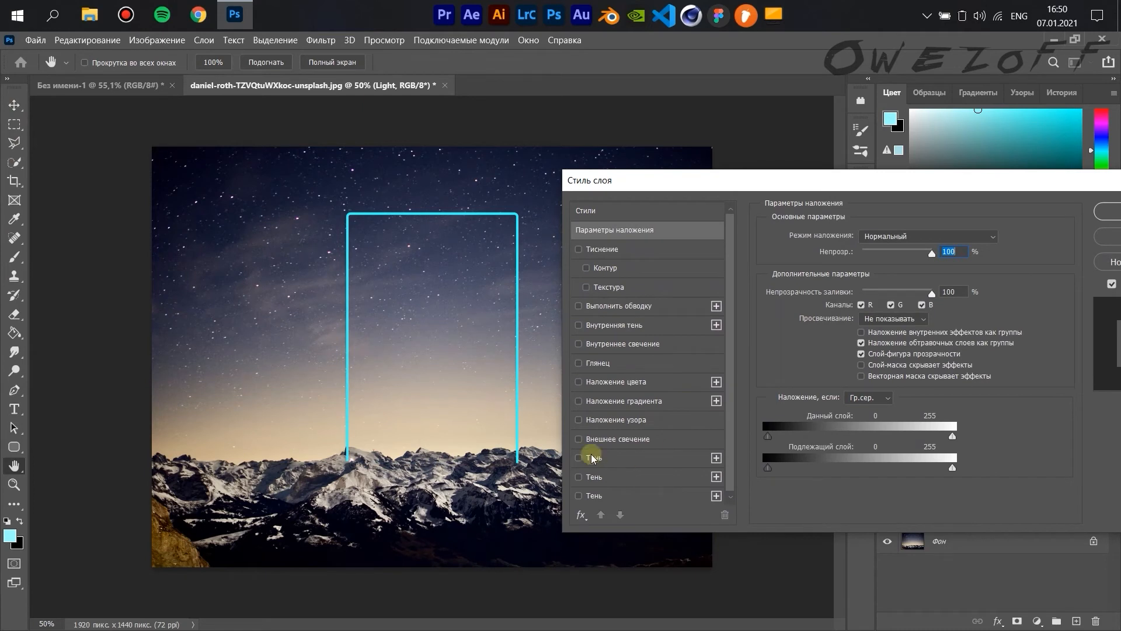
click(579, 458)
click(602, 464)
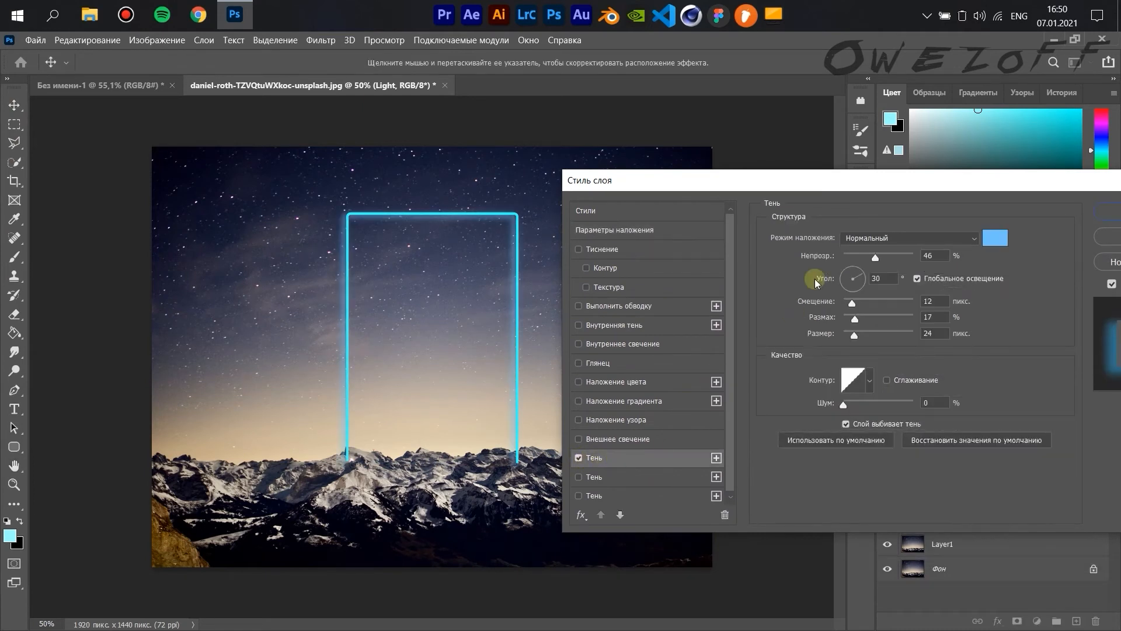
drag(850, 180, 757, 274)
drag(766, 368, 728, 390)
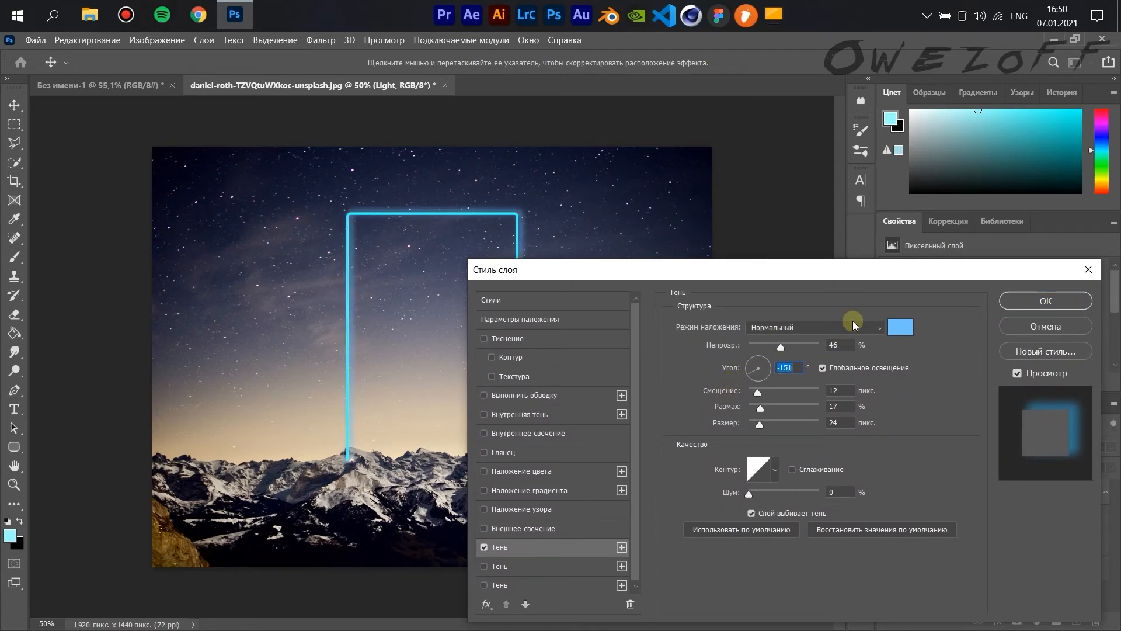
Step: Change the drop shadow colour to a bright cyan-blue with hue 191°
click(901, 329)
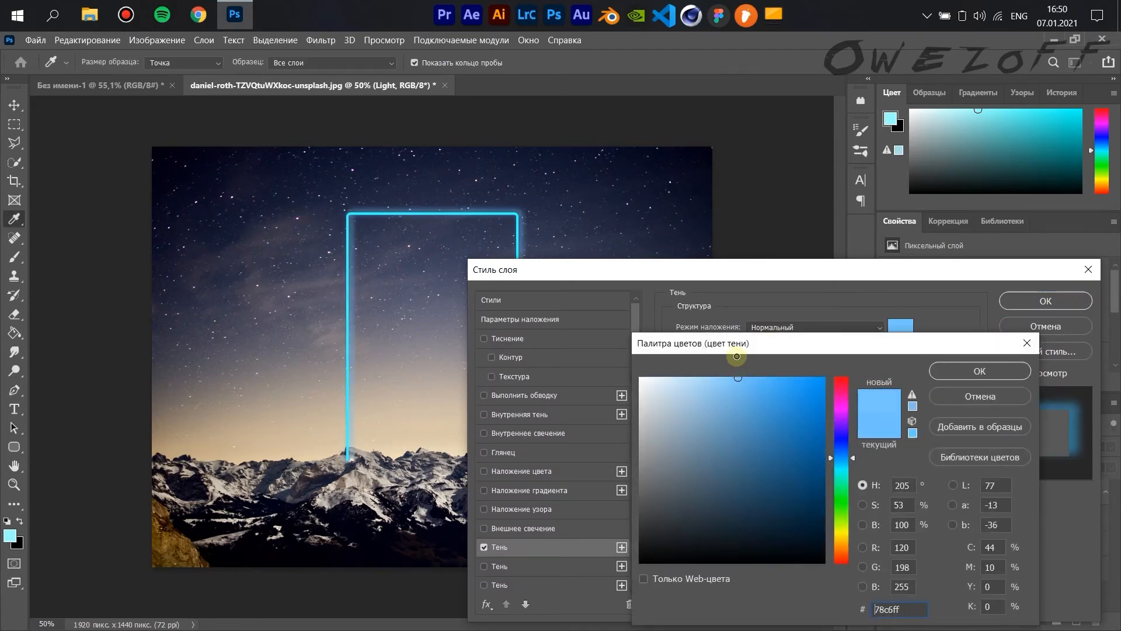
click(841, 471)
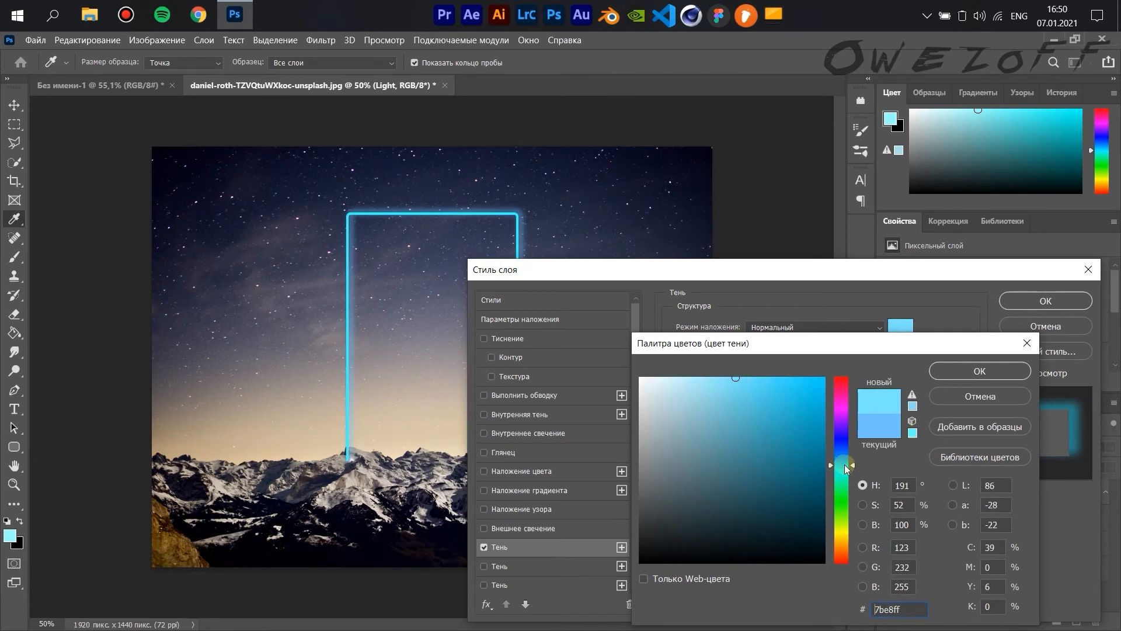
click(979, 371)
Step: Set the drop shadow to 81% opacity, 84° angle, 0 px distance, 15% spread and 35 px size
drag(756, 392, 772, 410)
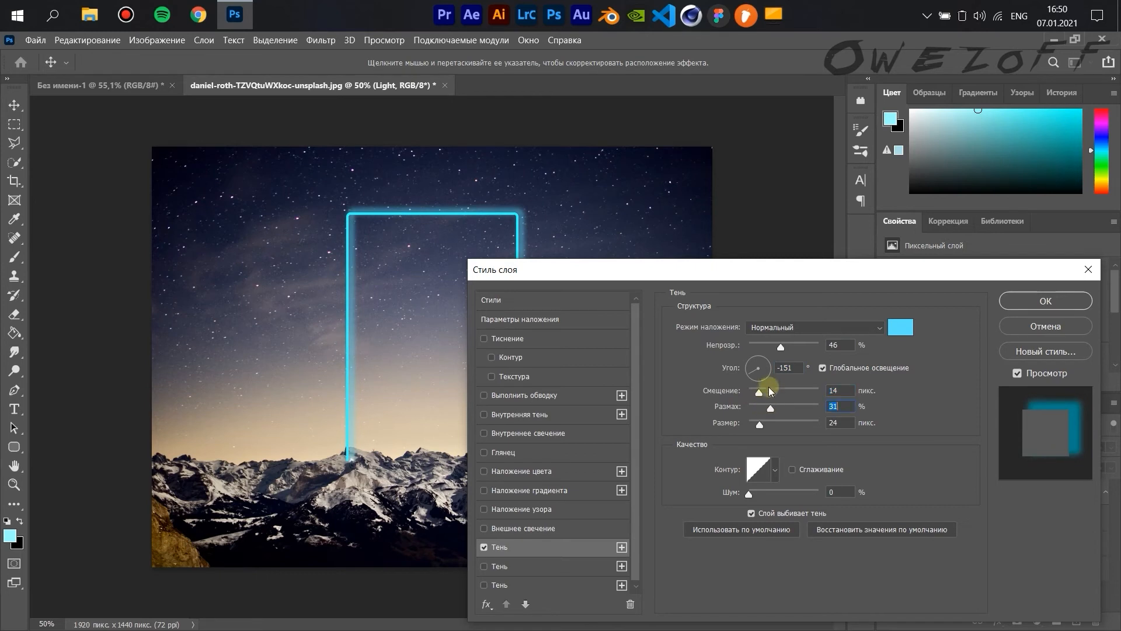
click(747, 368)
drag(746, 369, 802, 347)
drag(771, 409, 748, 395)
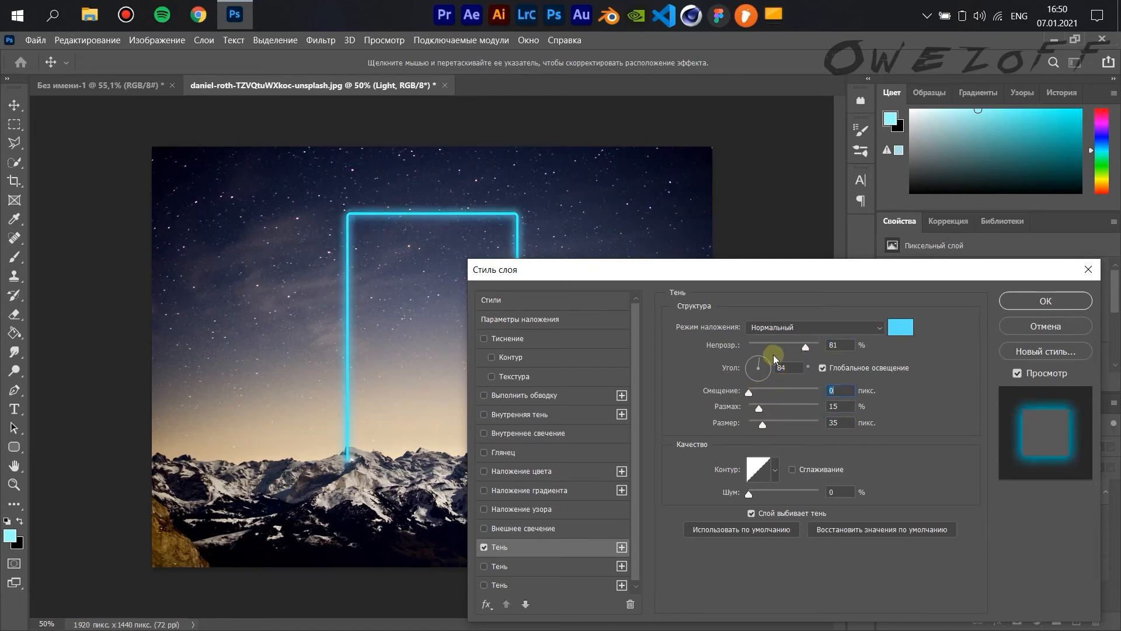
Step: Give the shadow a rounded contour, set its angle to 90° and size to 38 px, and apply the layer style
click(774, 469)
click(689, 519)
click(847, 461)
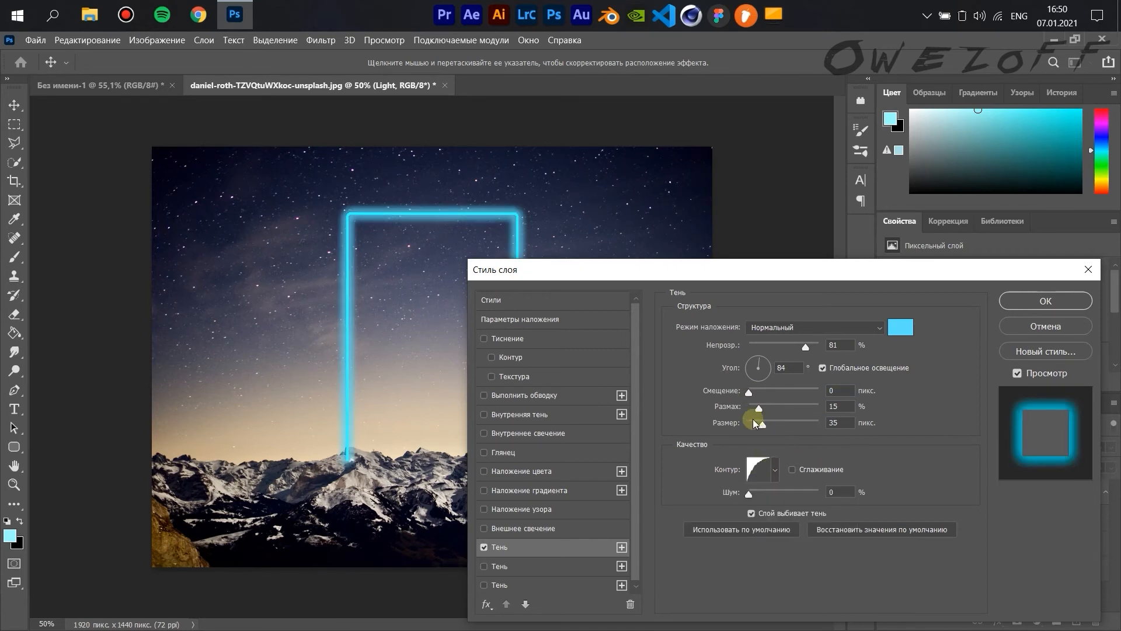
drag(763, 423, 762, 423)
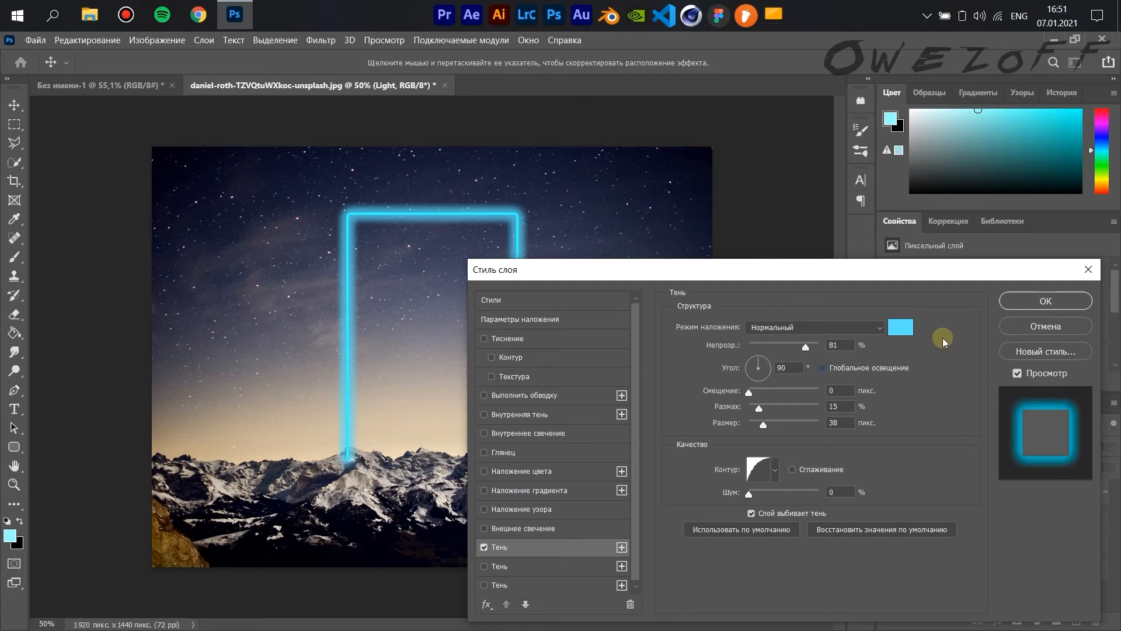
click(1027, 300)
click(805, 349)
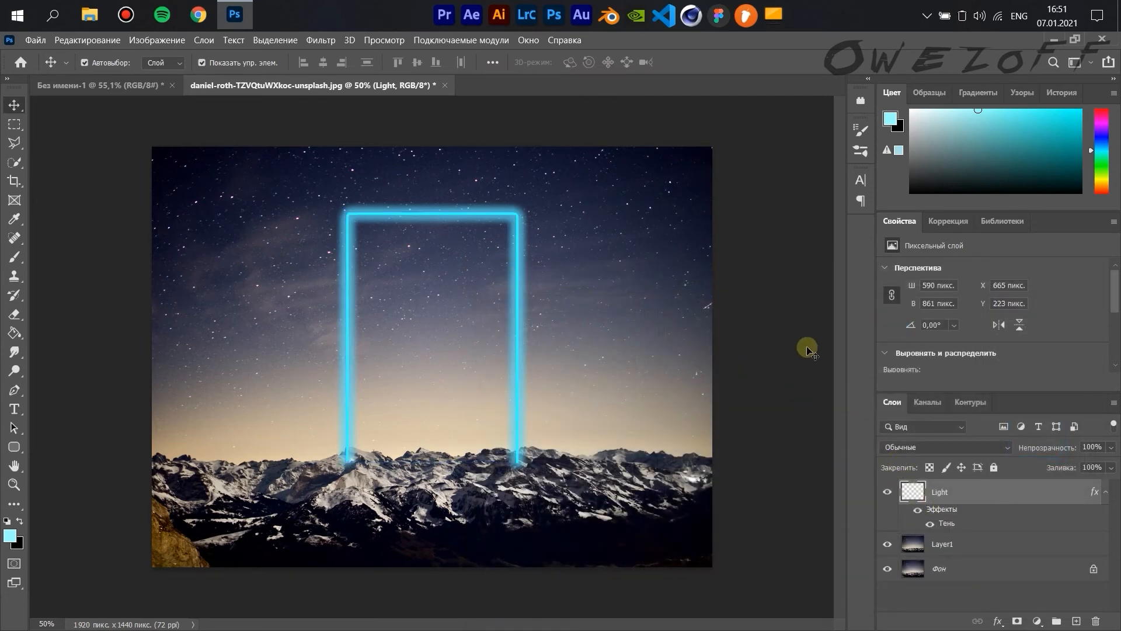
Step: Add a new layer above Light and set up the Brush with a soft round tip, 500 px size and 0% hardness
click(1077, 623)
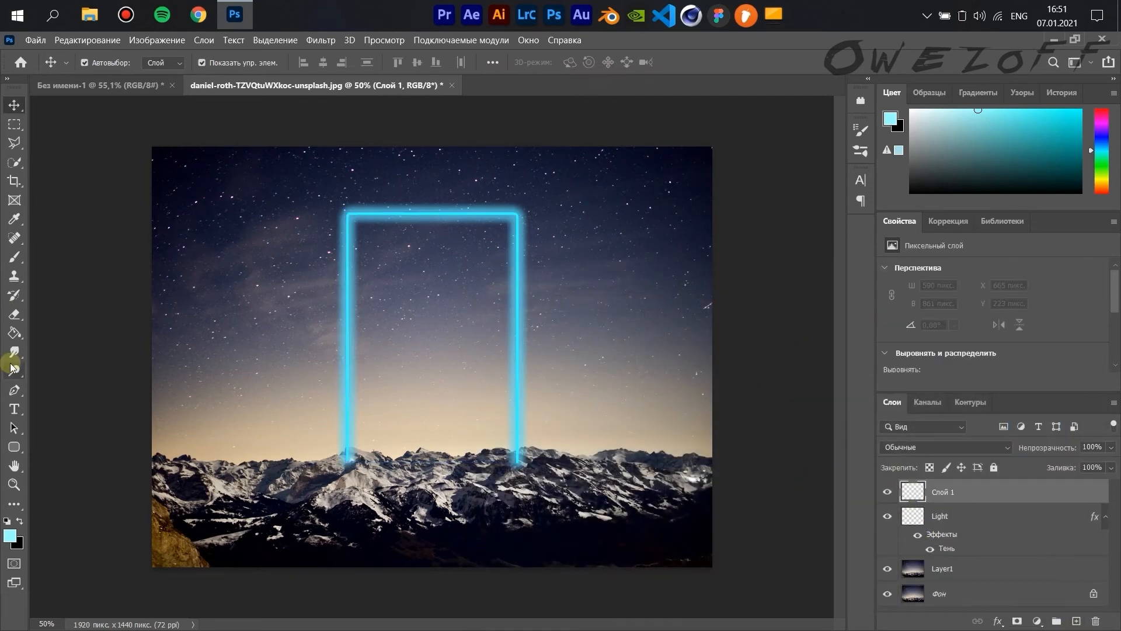
click(14, 256)
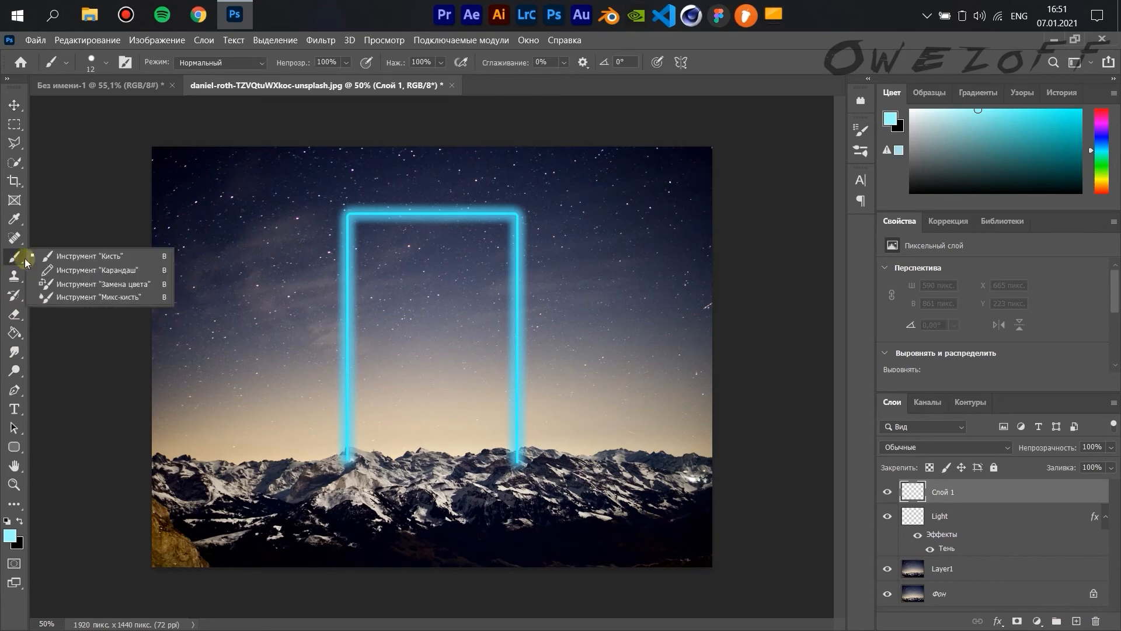
click(91, 61)
drag(117, 106, 163, 109)
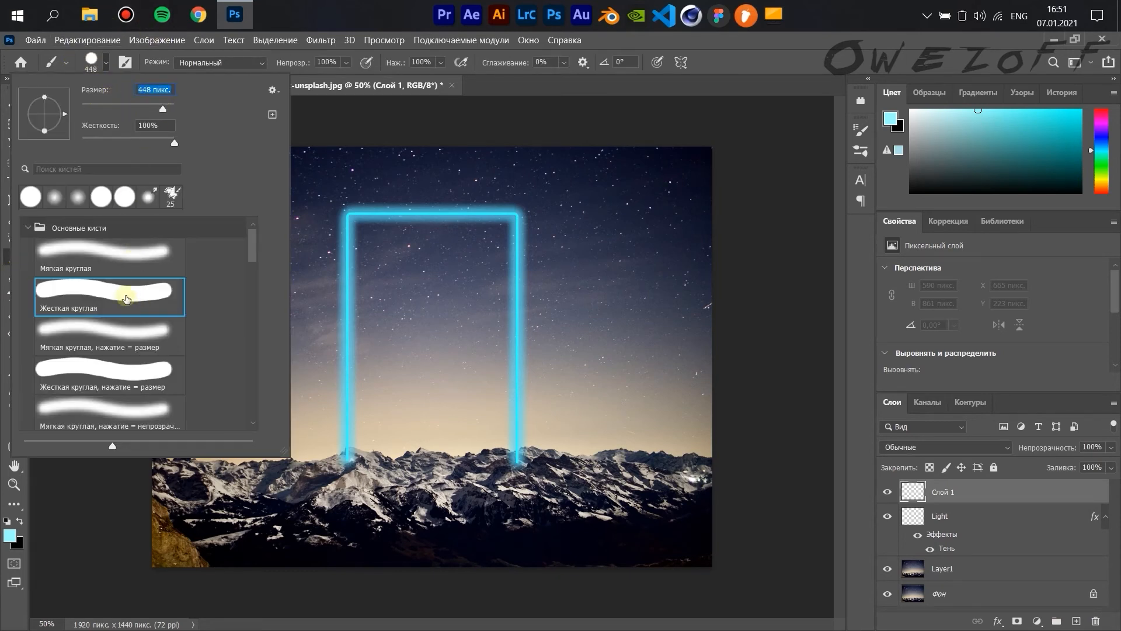
click(122, 256)
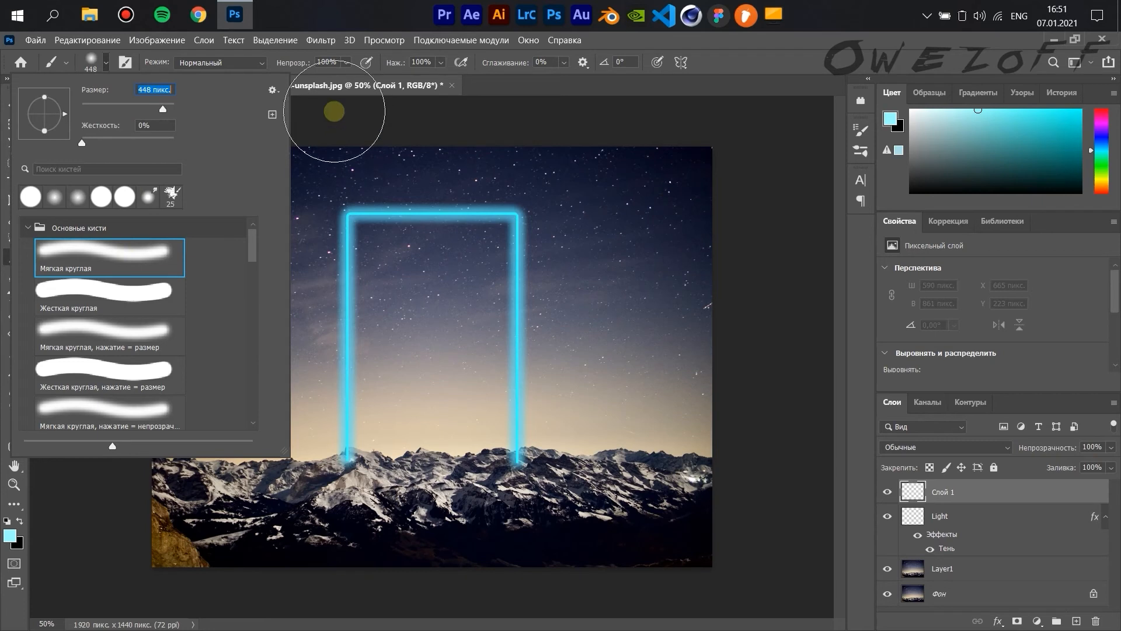
click(590, 82)
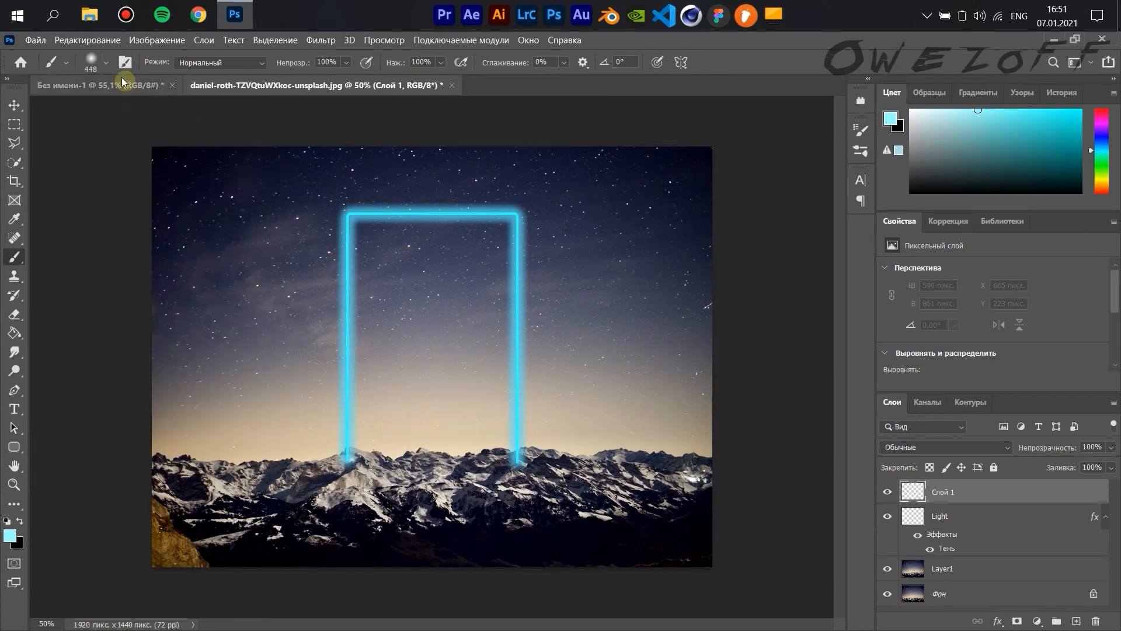
key(bracketright)
key(bracketright)
key(bracketright)
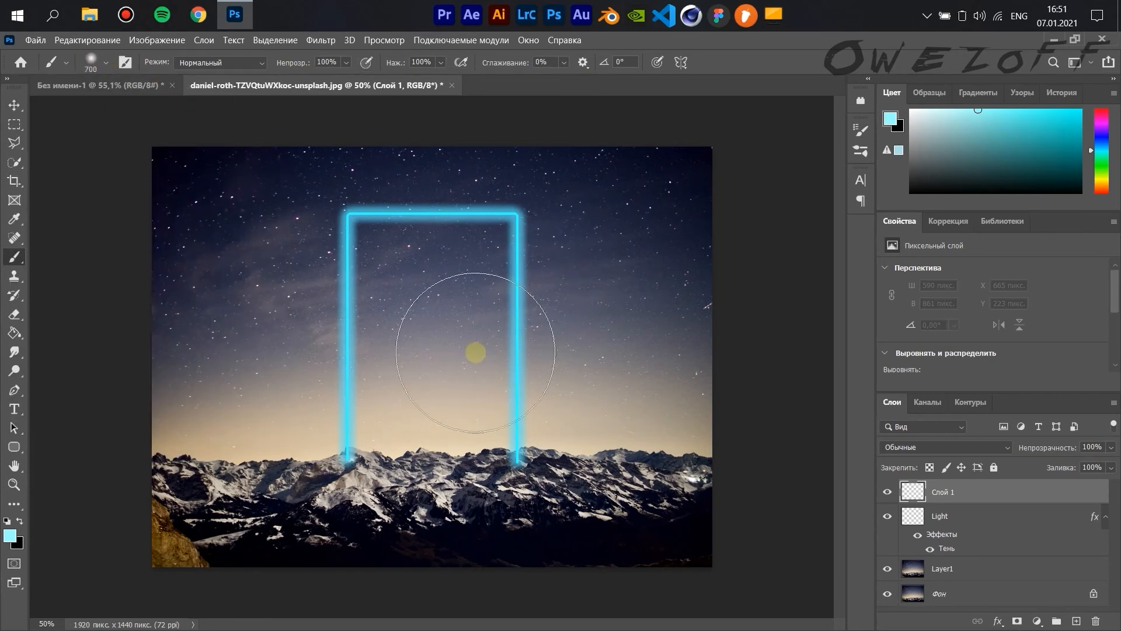
key(bracketleft)
key(bracketleft)
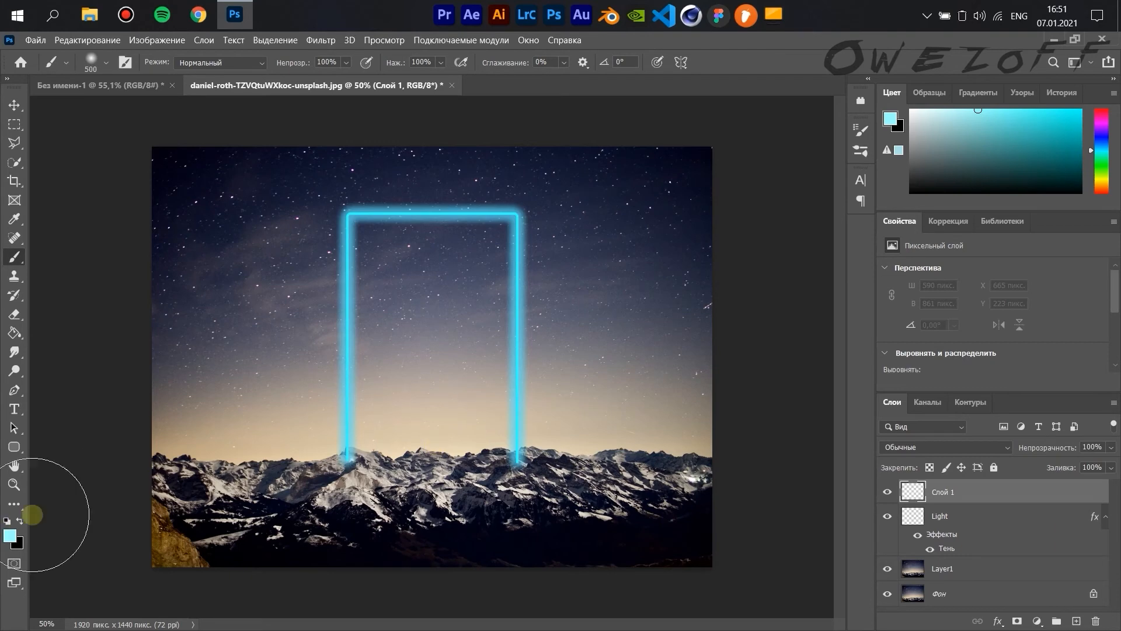
Step: Set the foreground colour to light blue 74e5ff and dab one soft glow on the ridge between the frame's legs
click(9, 535)
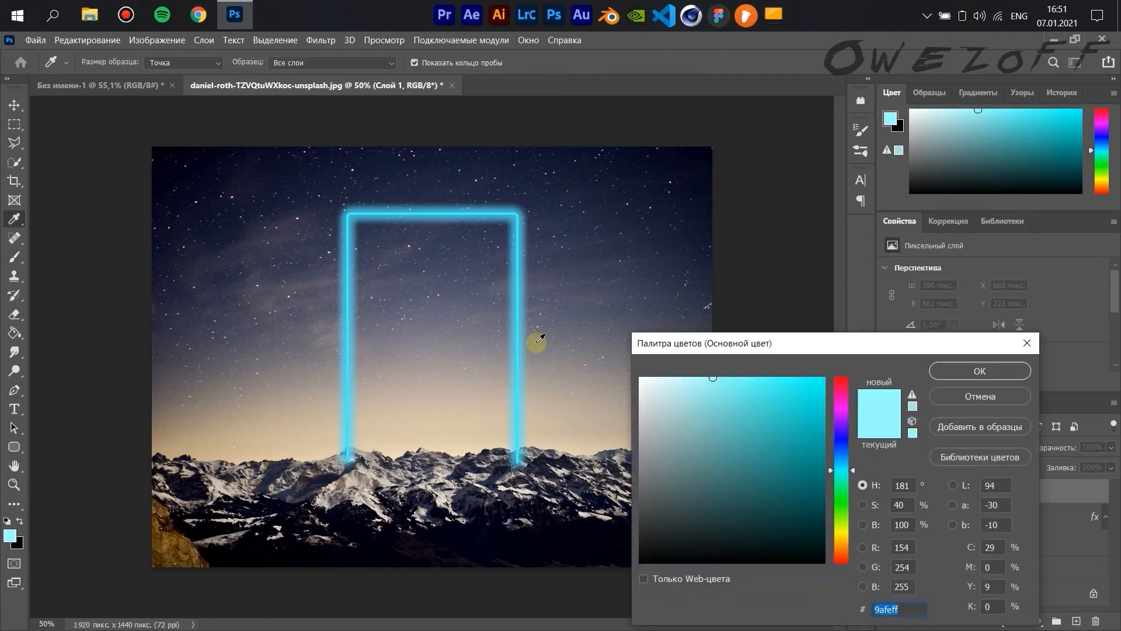
click(516, 303)
mouse_move(707, 383)
mouse_down()
mouse_move(765, 347)
mouse_move(726, 336)
mouse_up()
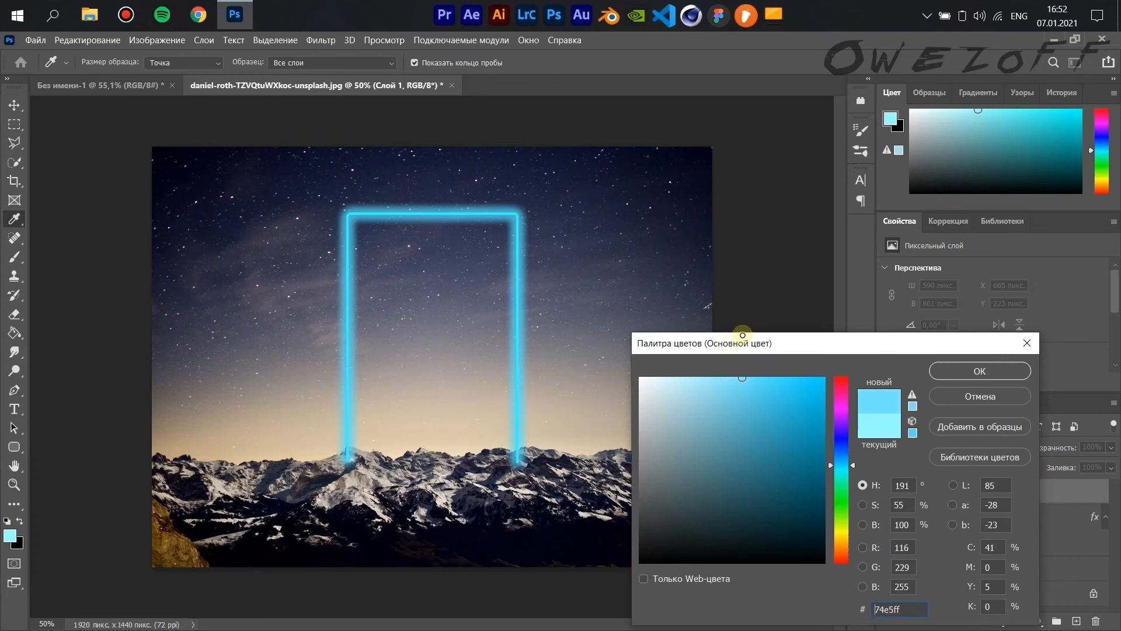
click(996, 368)
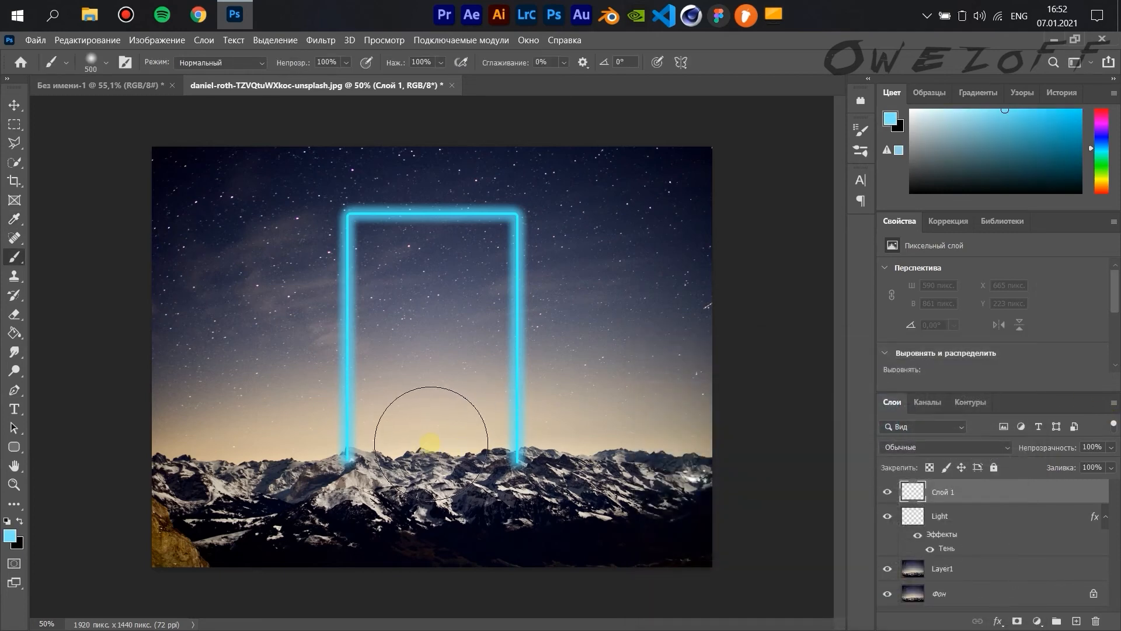
click(431, 443)
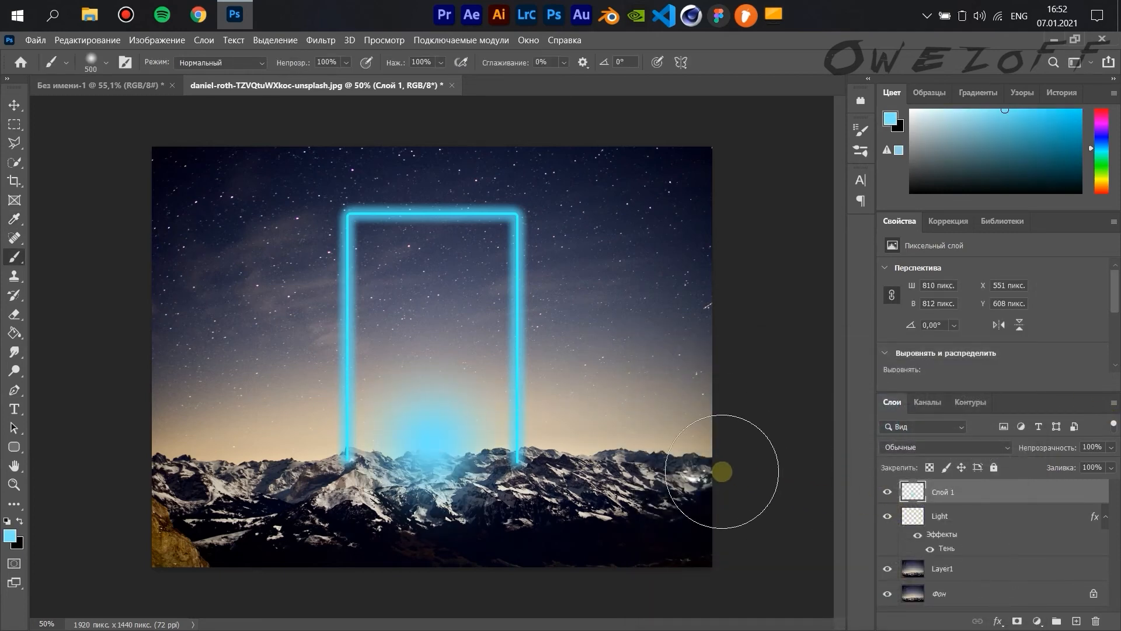
Step: Flatten and widen the glow to about 1539 × 336 px, centred on the mountain ridge at the frame's base
key(ctrl+t)
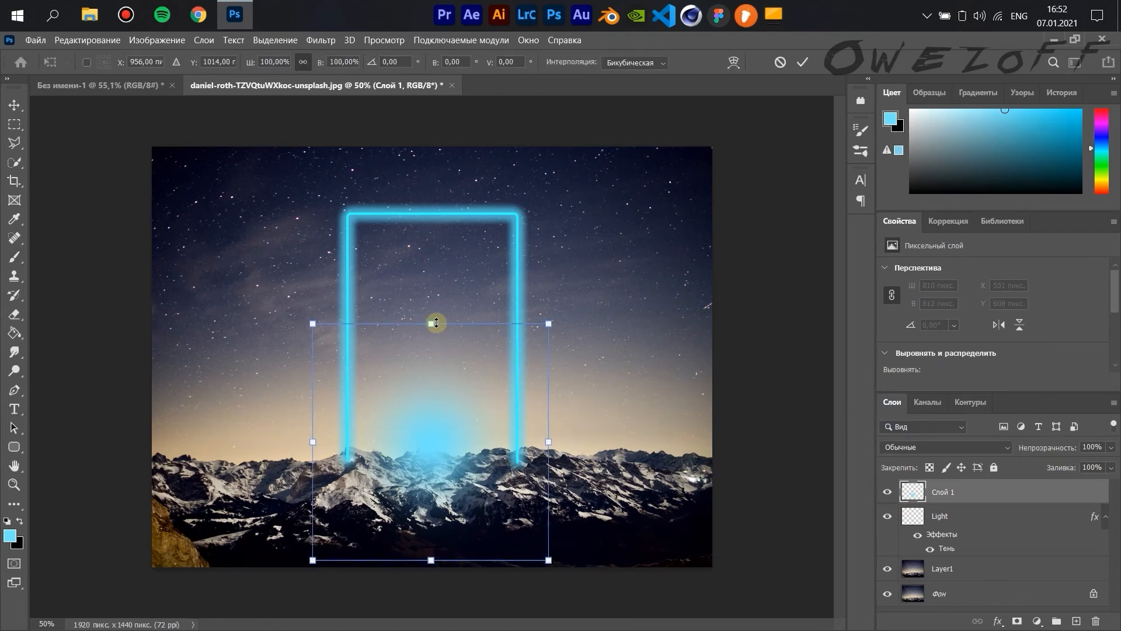
drag(434, 323, 458, 440)
drag(315, 451, 257, 451)
drag(549, 465, 613, 461)
mouse_move(519, 472)
mouse_down()
mouse_move(505, 472)
mouse_move(524, 465)
mouse_up()
drag(265, 458, 216, 457)
drag(401, 446, 440, 431)
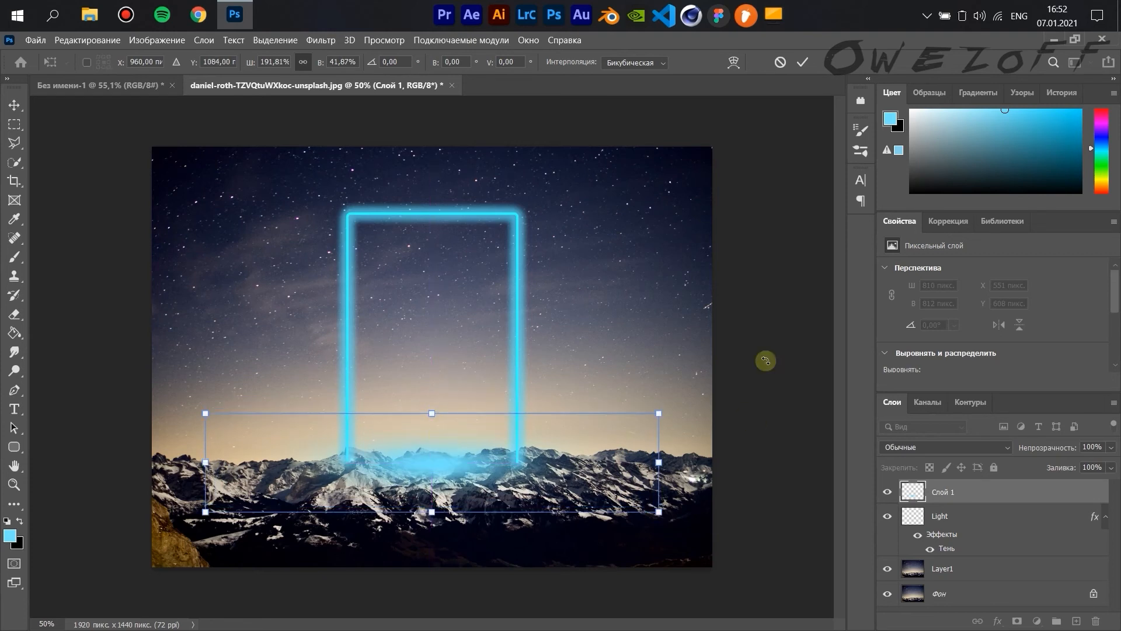
mouse_move(533, 454)
mouse_down()
mouse_move(520, 453)
mouse_move(532, 454)
mouse_up()
key(Return)
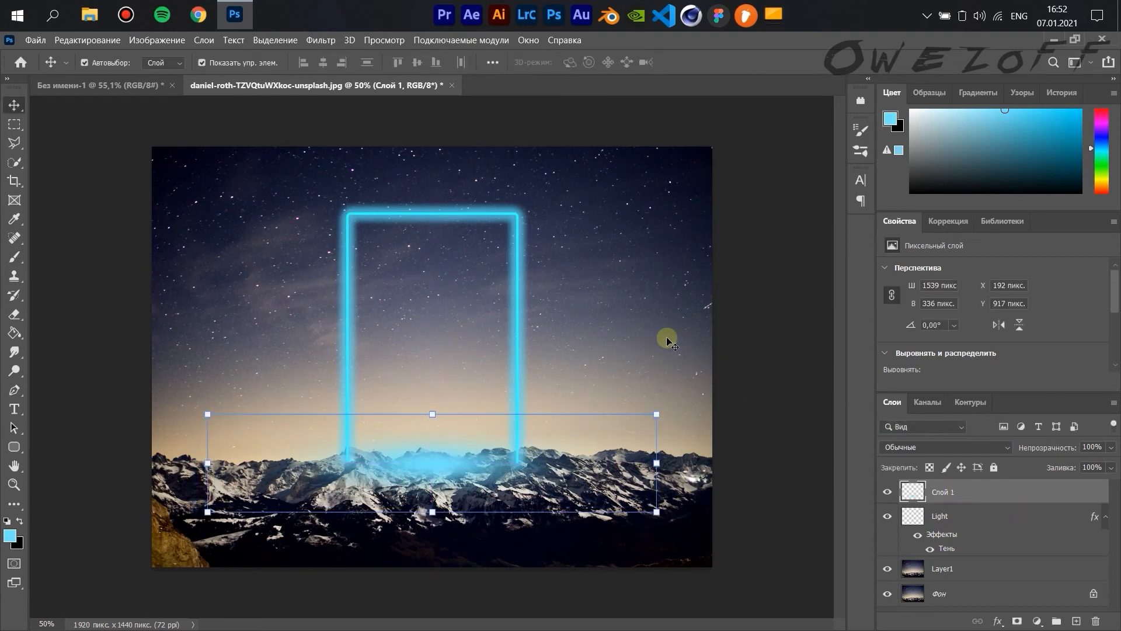
Step: Rename the glow layer as Shadow
click(762, 324)
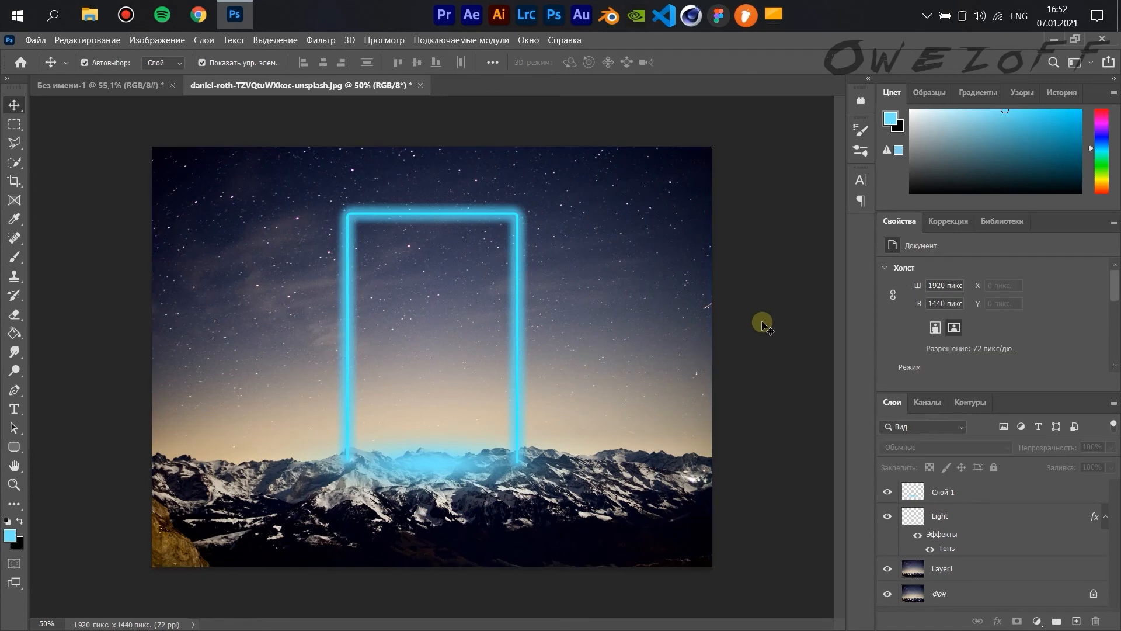
click(955, 493)
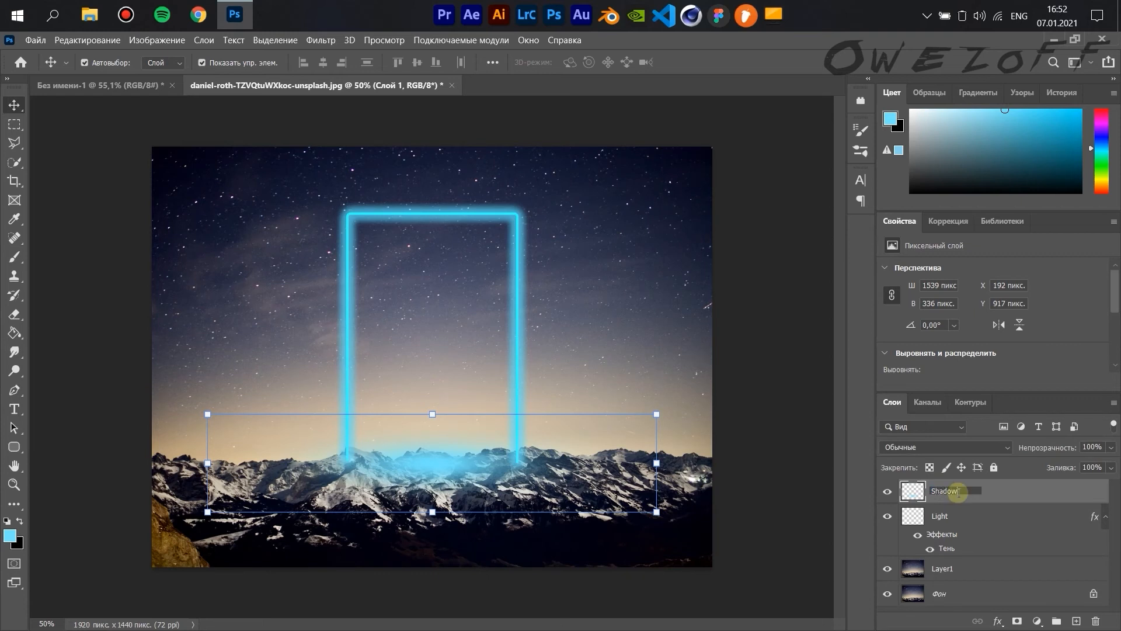
click(774, 376)
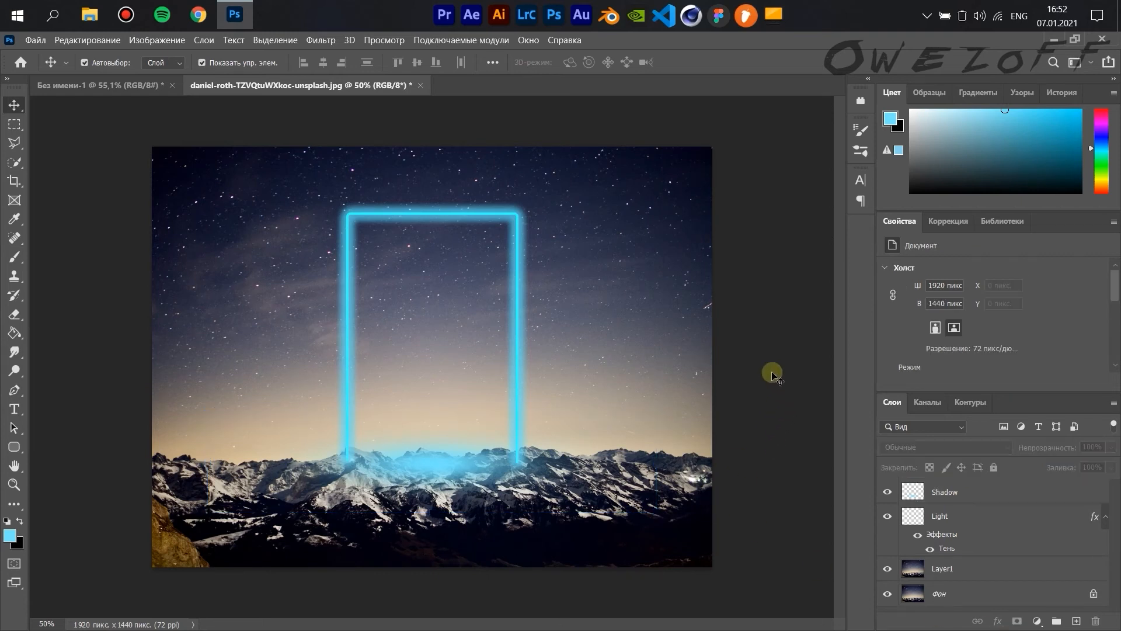
Step: Add a horizontal text layer reading "Gelmekmi?" in Montserrat Bold beside the neon frame
key(t)
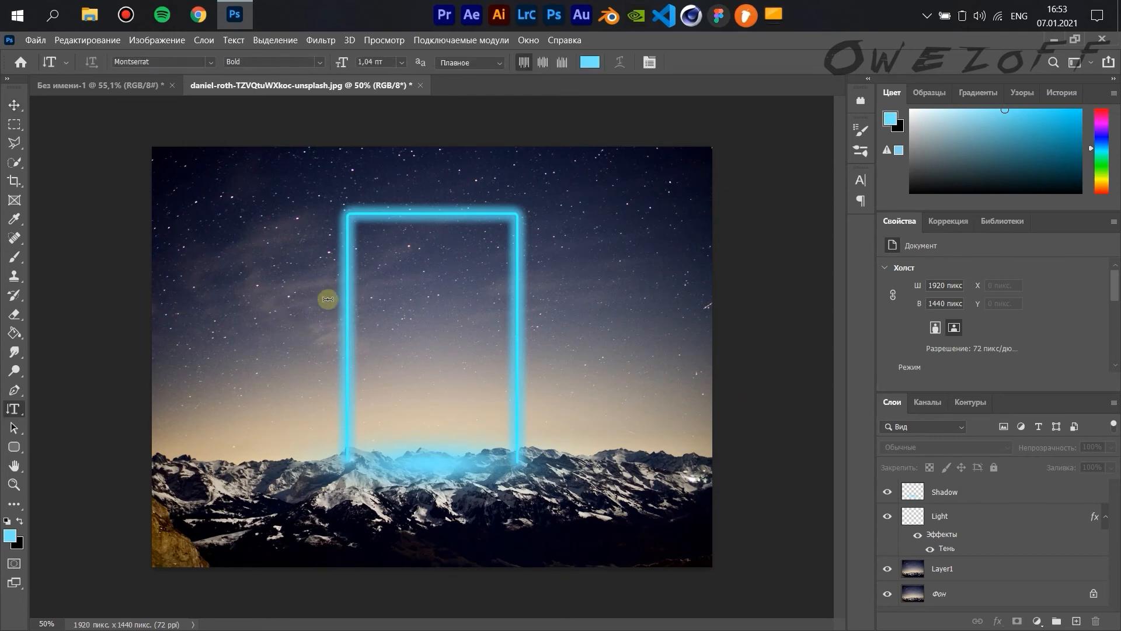
right_click(14, 410)
click(64, 412)
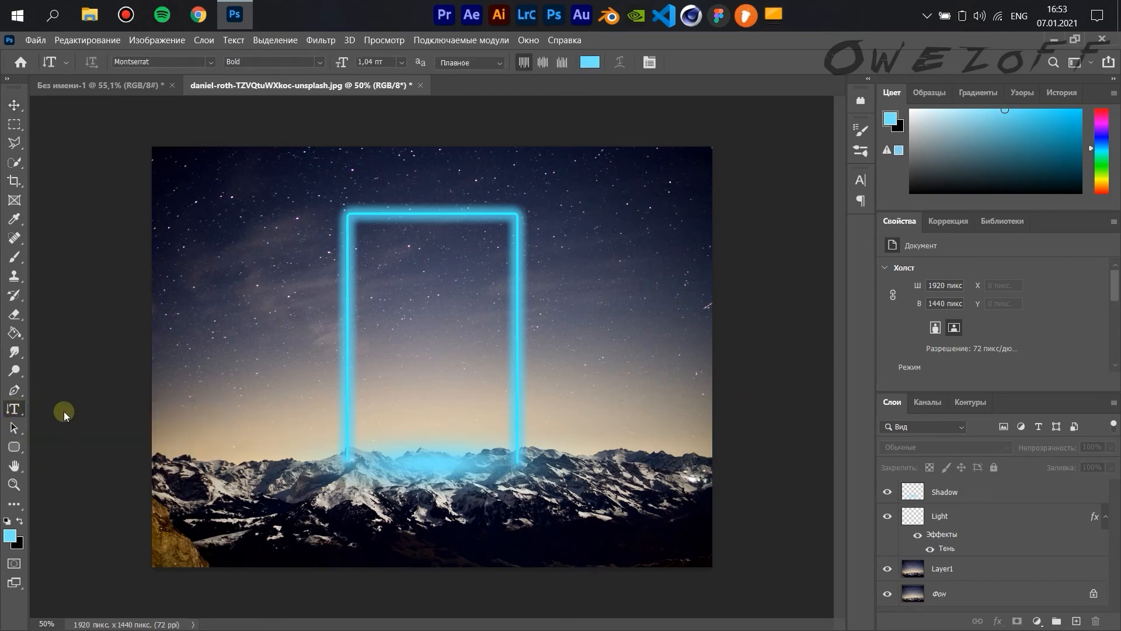
click(205, 62)
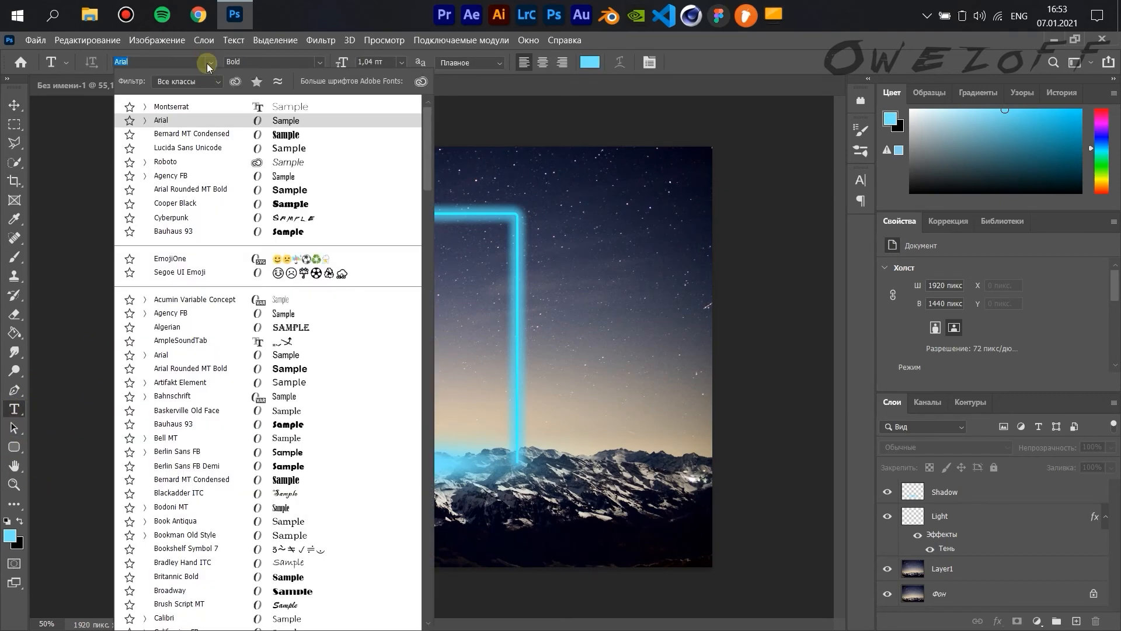
click(201, 108)
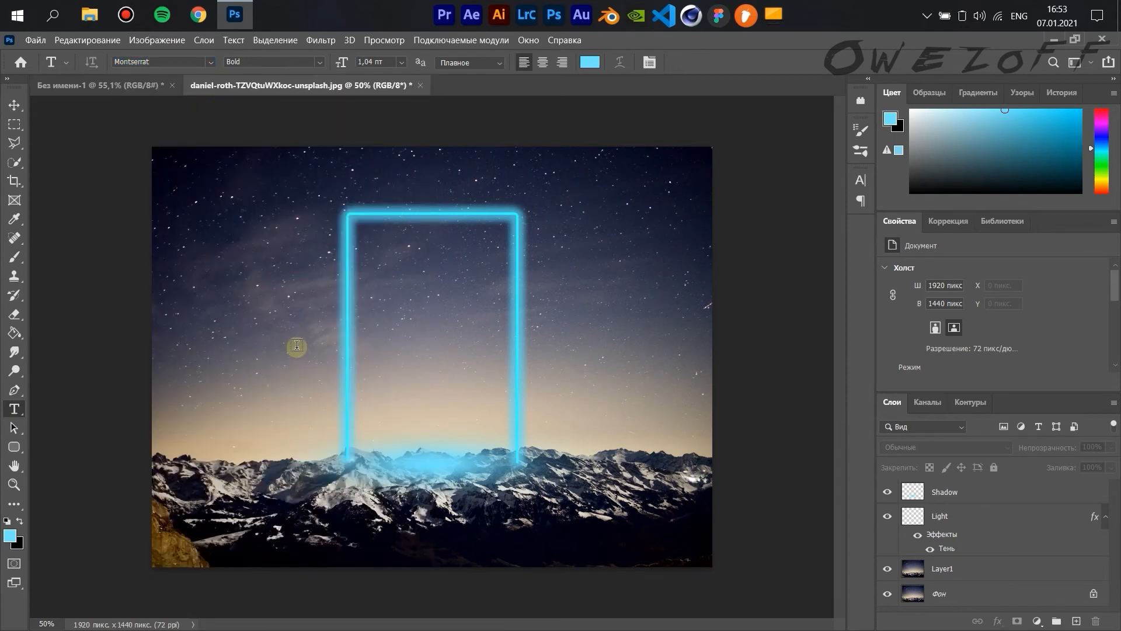
click(330, 319)
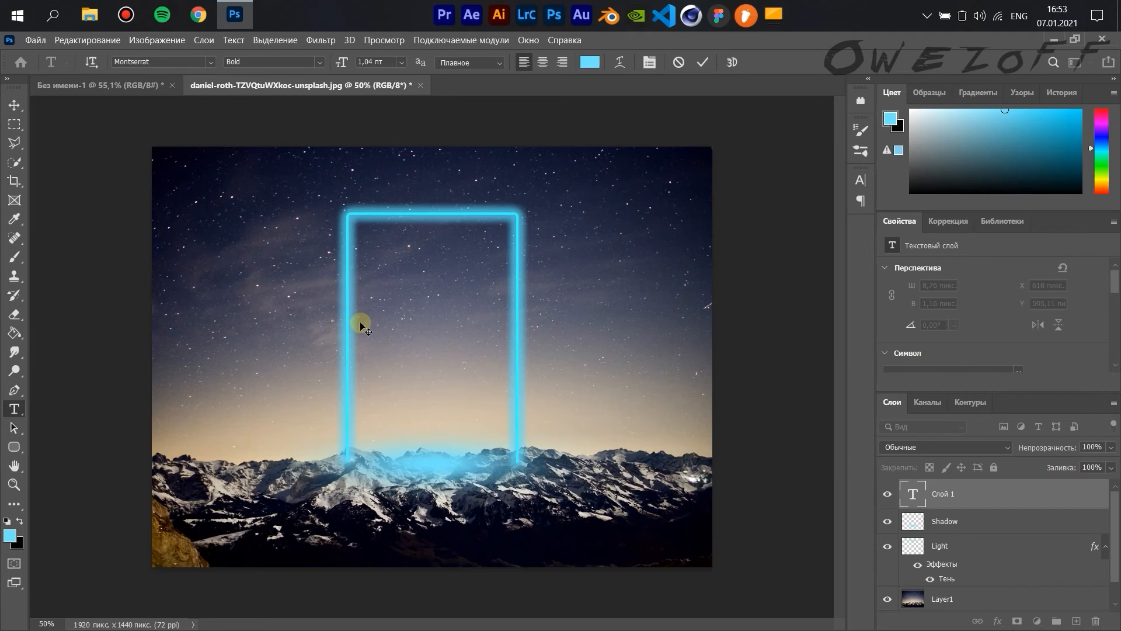
Step: Enlarge the Gelmekmi? text to about 154.48 pt and place it across the upper half of the neon frame
click(954, 496)
key(ctrl+t)
drag(337, 315, 648, 280)
drag(554, 293, 482, 293)
key(Return)
Step: Change the colour of the Gelmekmi? text to black
double_click(481, 293)
click(590, 63)
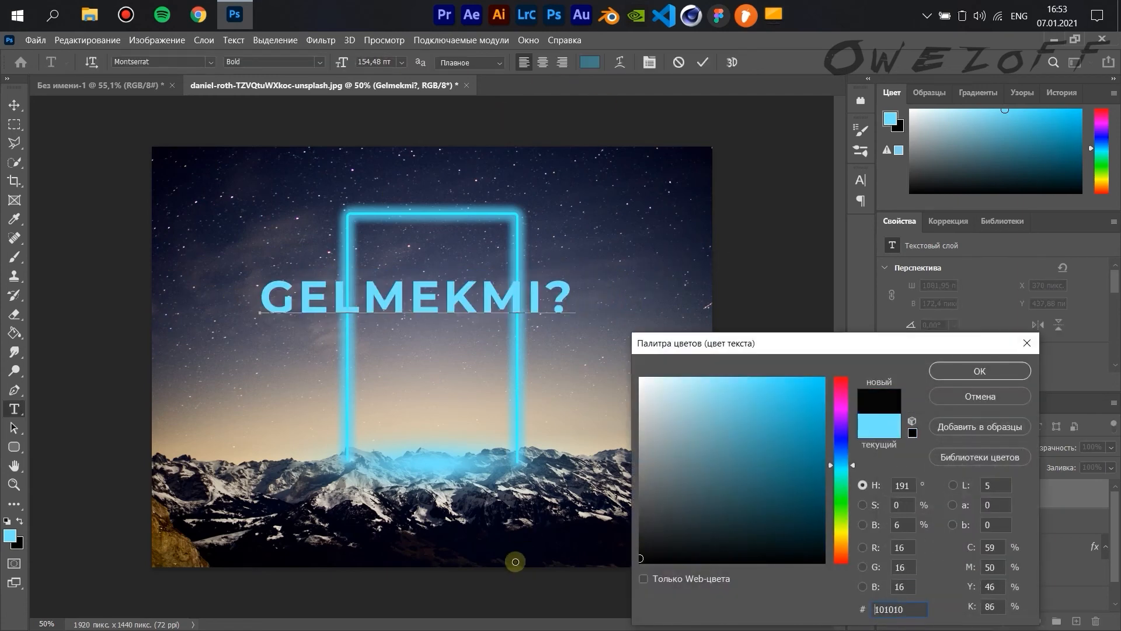
key(Return)
key(ctrl+Return)
Step: Enlarge the Gelmekmi? text to about 187 pt and centre it horizontally over the neon frame
key(ctrl+t)
drag(562, 270, 626, 273)
drag(564, 312, 549, 313)
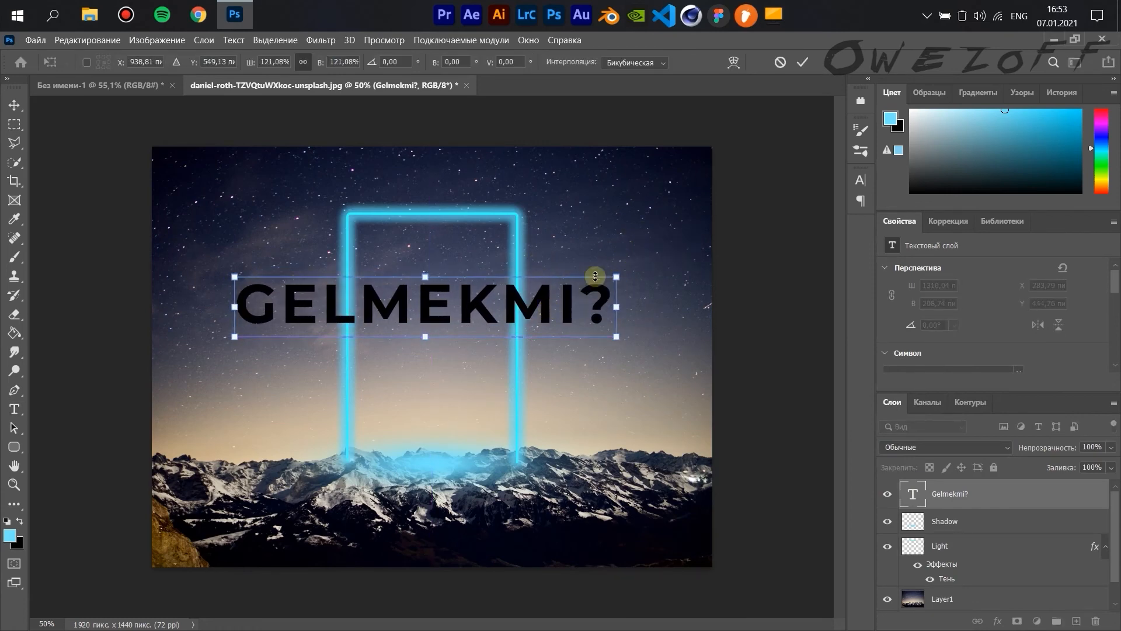
key(ctrl+minus)
drag(516, 316, 524, 309)
key(ctrl+plus)
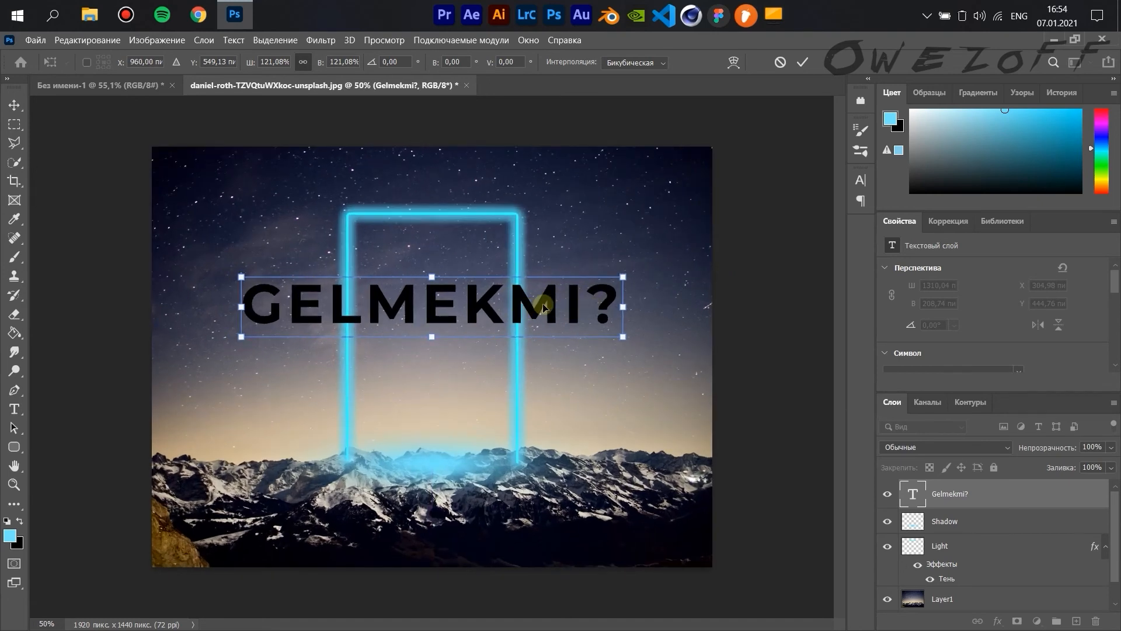
double_click(620, 292)
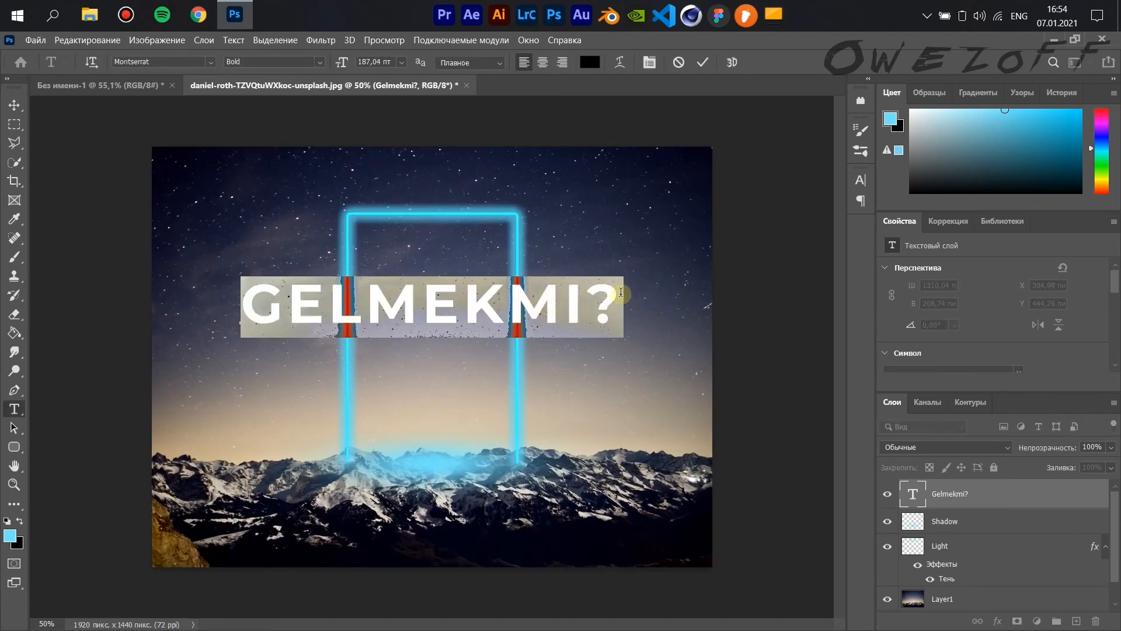
Step: Scale the Gelmekmi? text up to about 195.75 pt and centre it again across the neon frame
click(975, 493)
key(ctrl+t)
drag(624, 274, 648, 266)
drag(618, 295, 513, 303)
scroll(513, 302, up, 3)
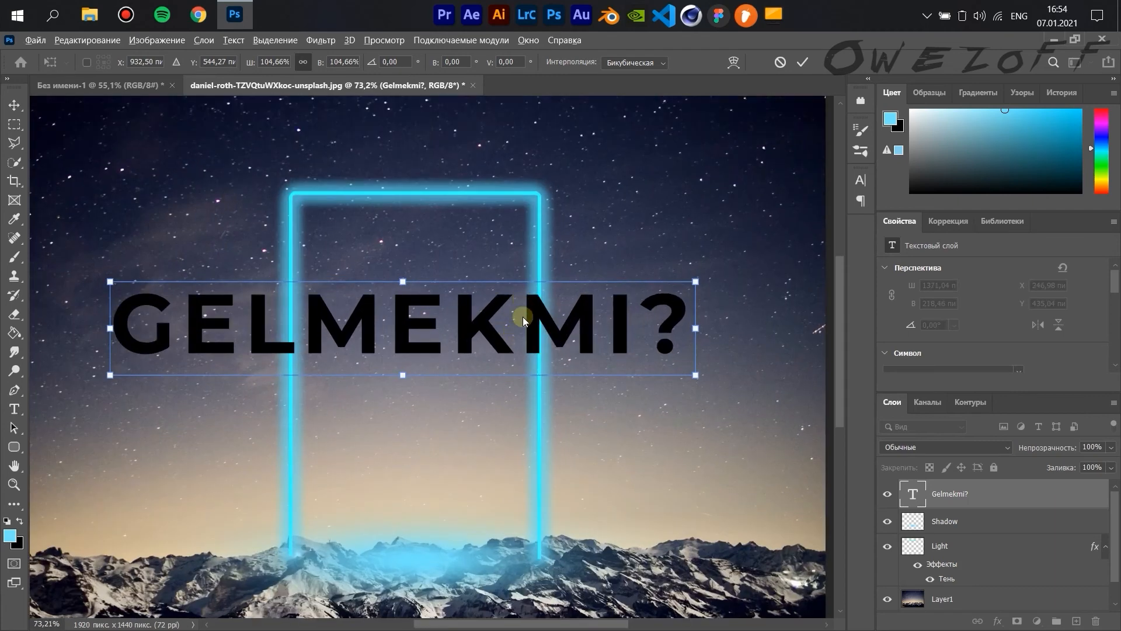
scroll(575, 321, down, 3)
click(1002, 500)
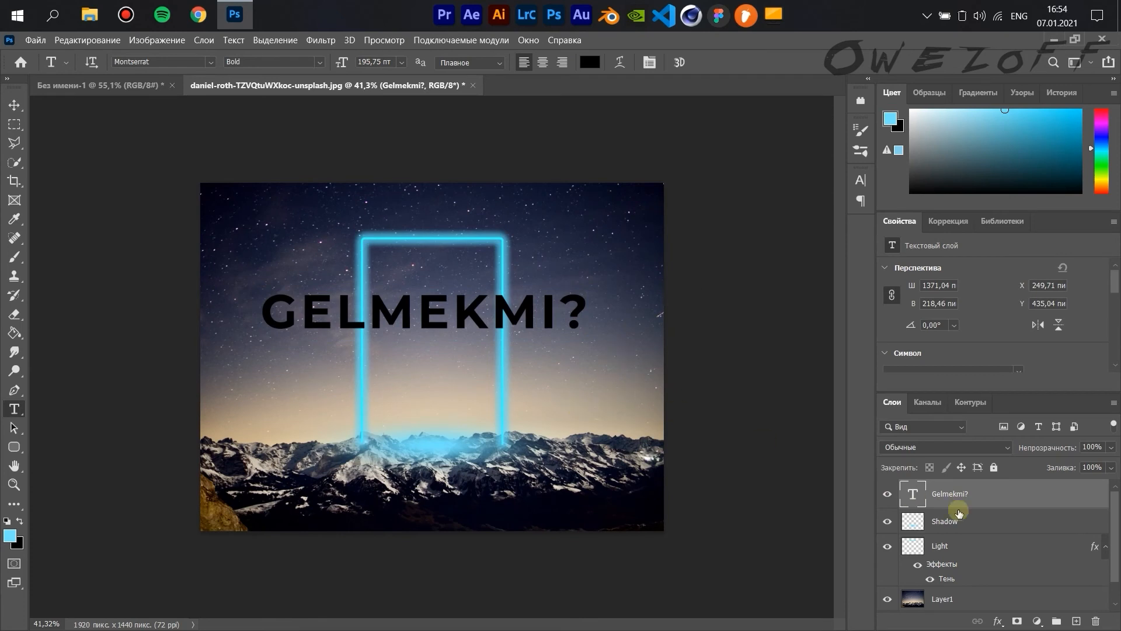
Step: Add an "S_beater" text layer in Montserrat Regular at the base of the neon frame, enlarged to about 119 pt
click(405, 439)
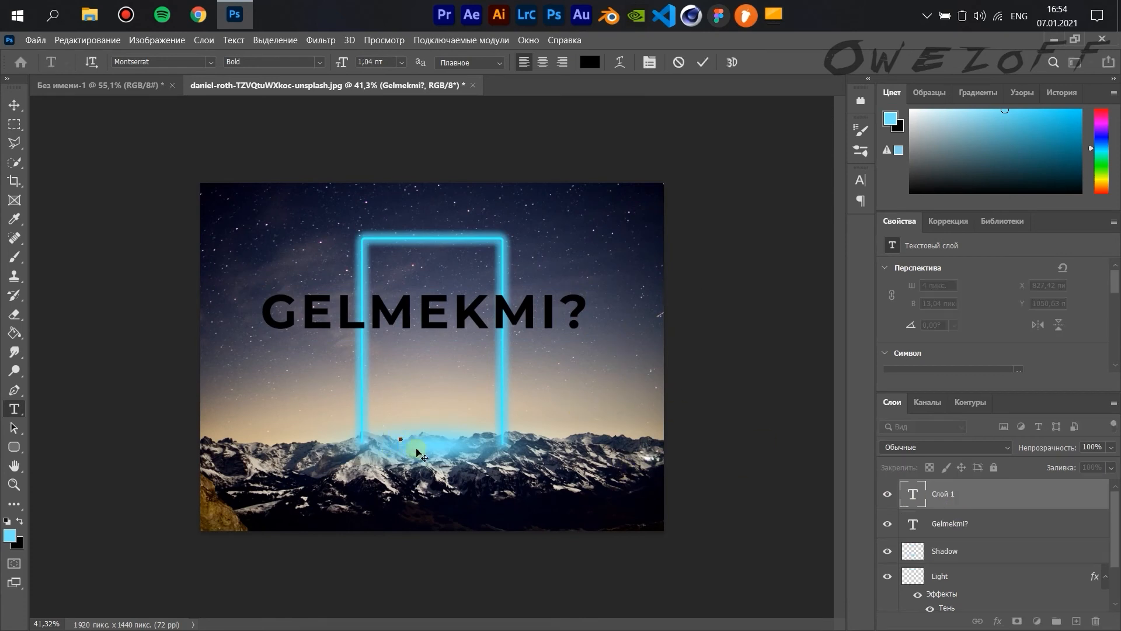
click(447, 443)
key(ctrl+t)
drag(403, 440, 570, 409)
drag(494, 433, 455, 438)
double_click(456, 441)
click(319, 62)
click(256, 133)
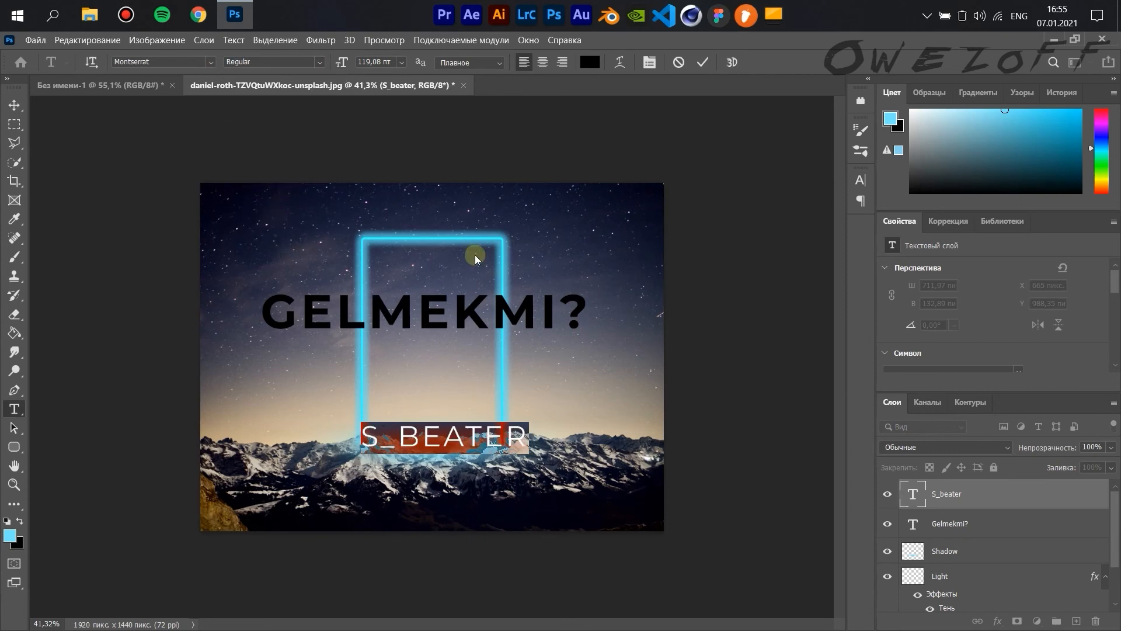
Step: Shrink the S_beater text to about 398 px wide and centre it between the frame's lower ends
key(ctrl+t)
drag(530, 421, 459, 441)
drag(422, 446, 445, 438)
click(713, 396)
Step: Change the S_beater text colour to white and nudge the text into place over the glow
double_click(463, 438)
click(586, 63)
click(641, 377)
click(983, 370)
click(705, 386)
key(v)
drag(444, 435, 441, 440)
click(774, 324)
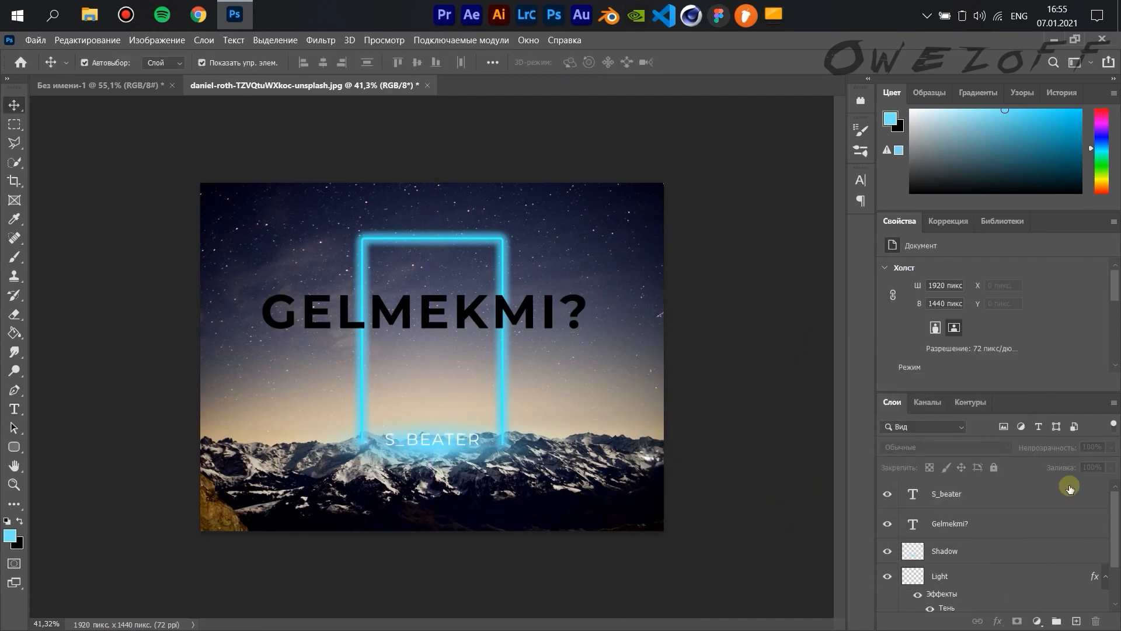
Step: Add a dark drop shadow to the S_beater layer with 75% opacity and a -166° angle
double_click(1045, 503)
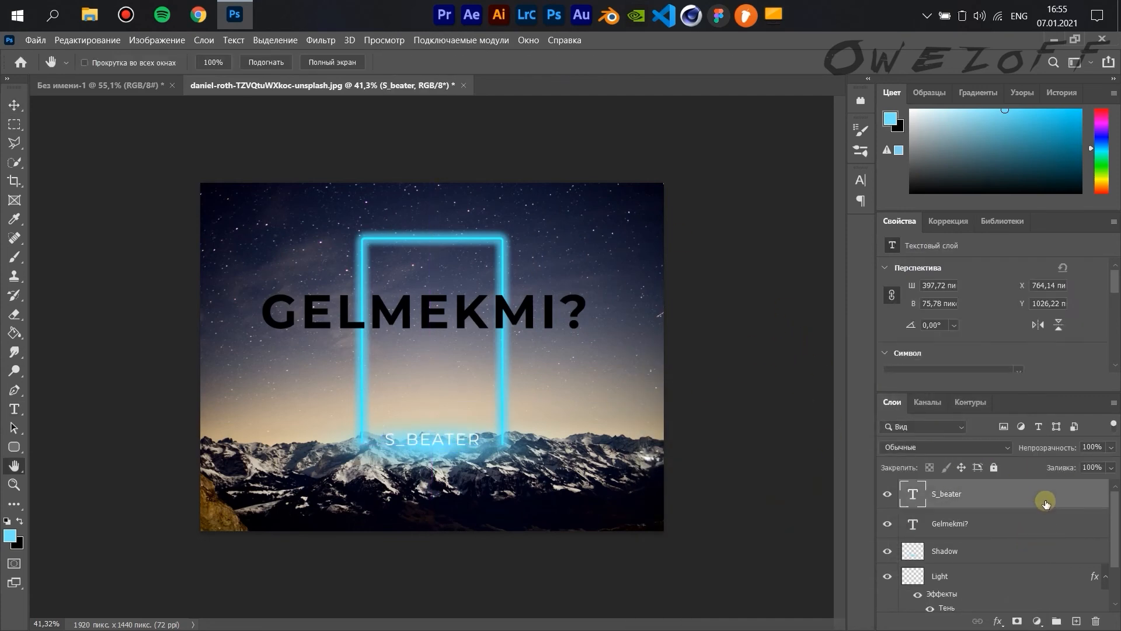
drag(705, 274, 765, 261)
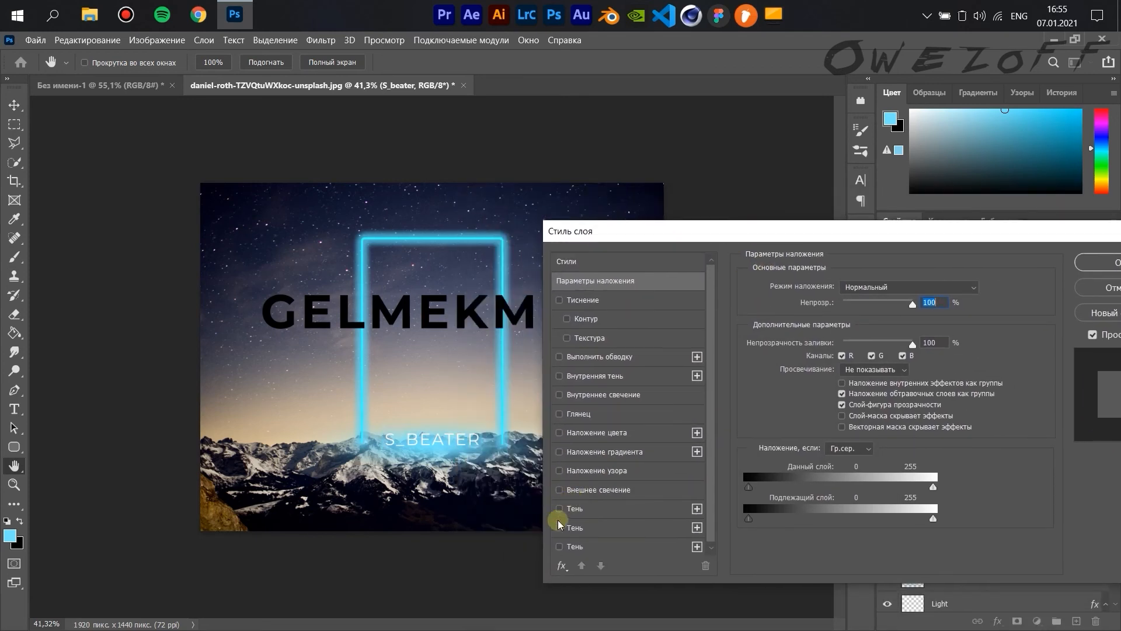
click(559, 528)
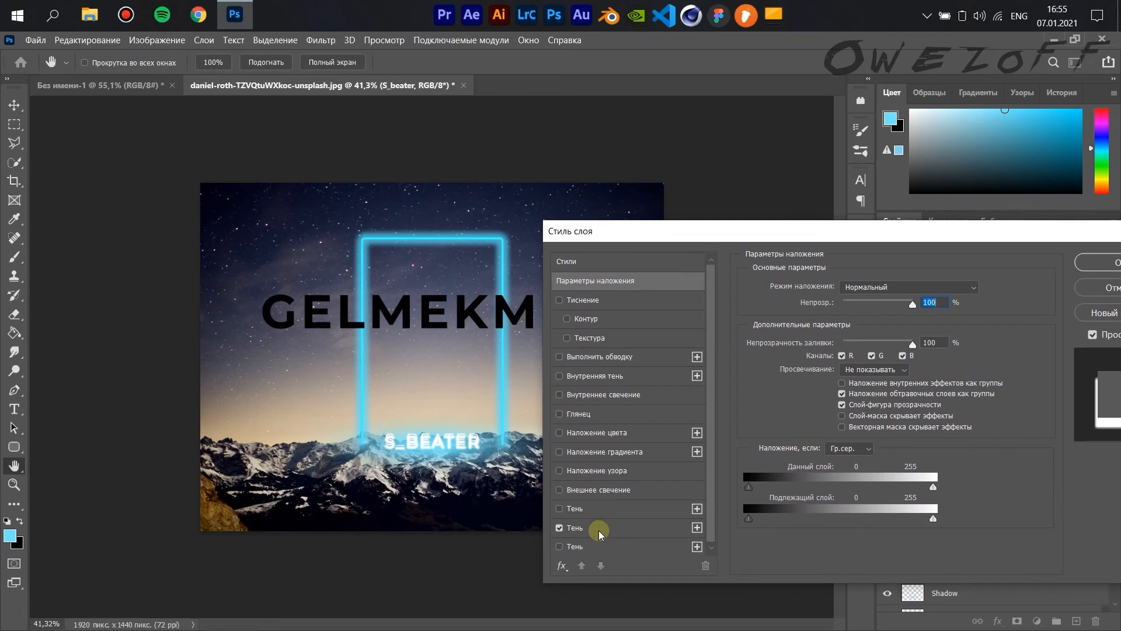
click(600, 529)
click(976, 288)
click(773, 555)
click(980, 371)
drag(825, 326, 816, 348)
drag(893, 308, 883, 310)
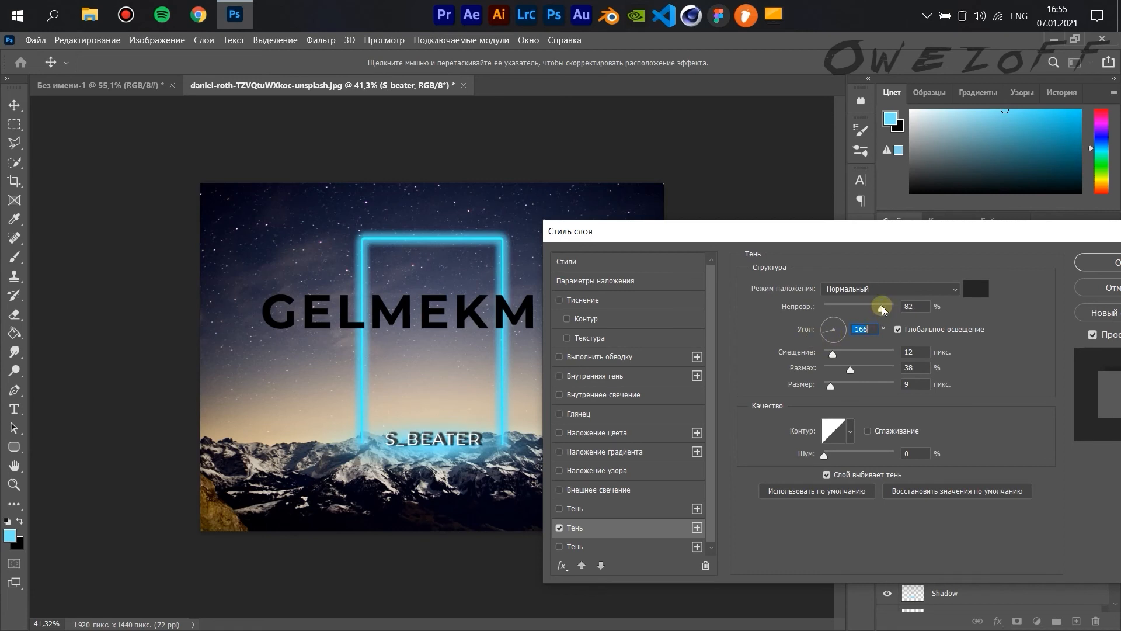
Step: Set the S_beater shadow's distance to 11 px, spread to 27% and size to 7 px, and apply the style
click(849, 431)
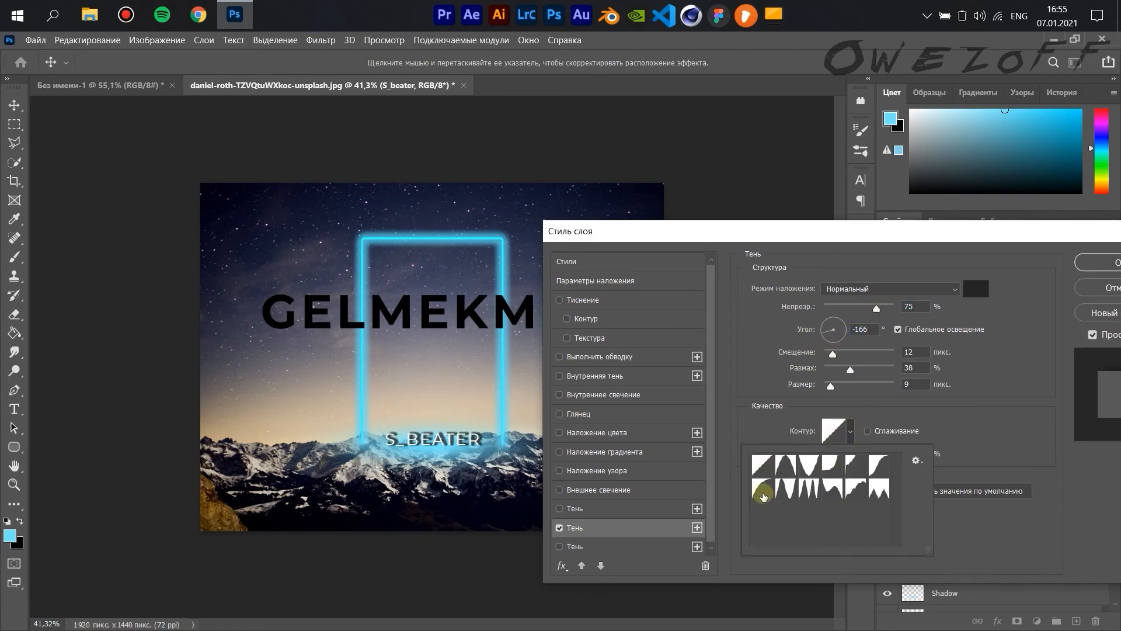
click(962, 430)
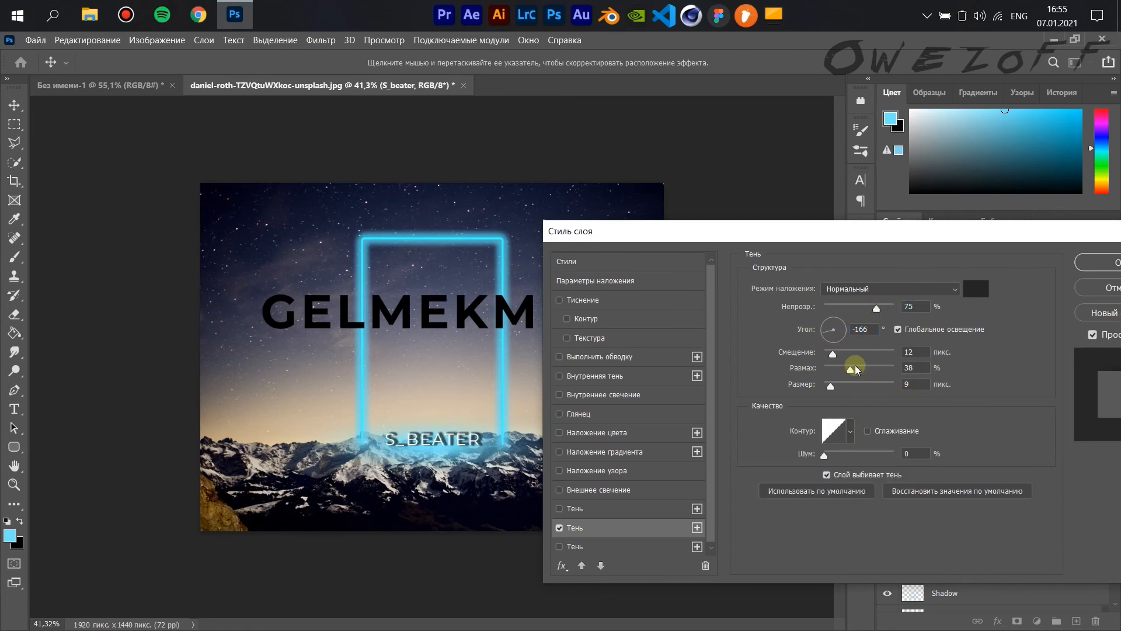
drag(829, 385, 832, 353)
drag(984, 238, 957, 216)
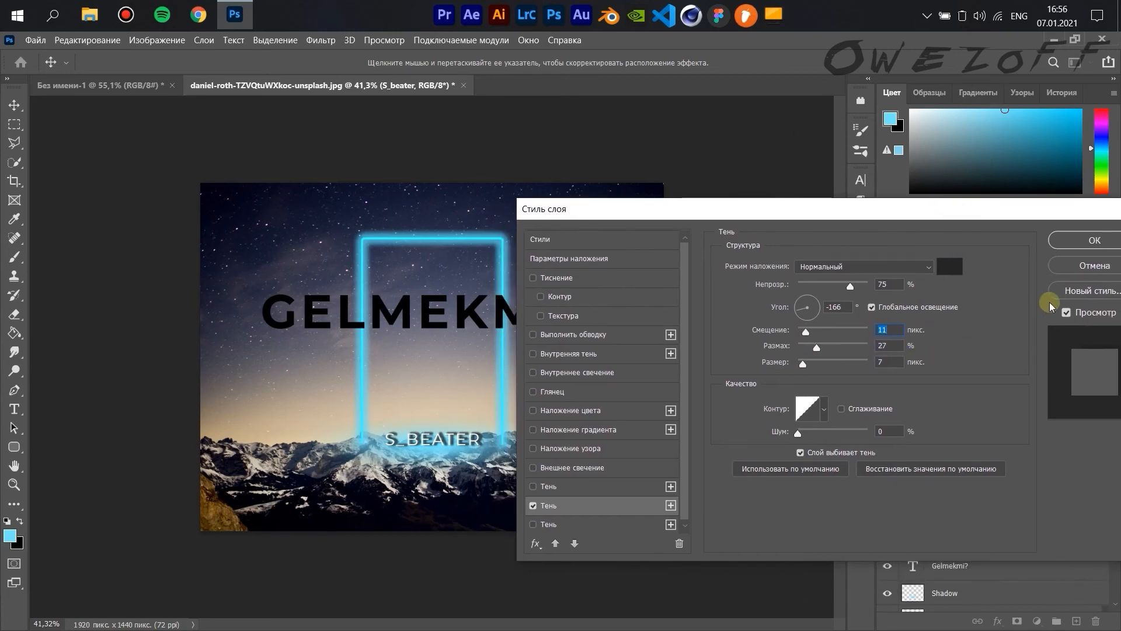
click(1083, 240)
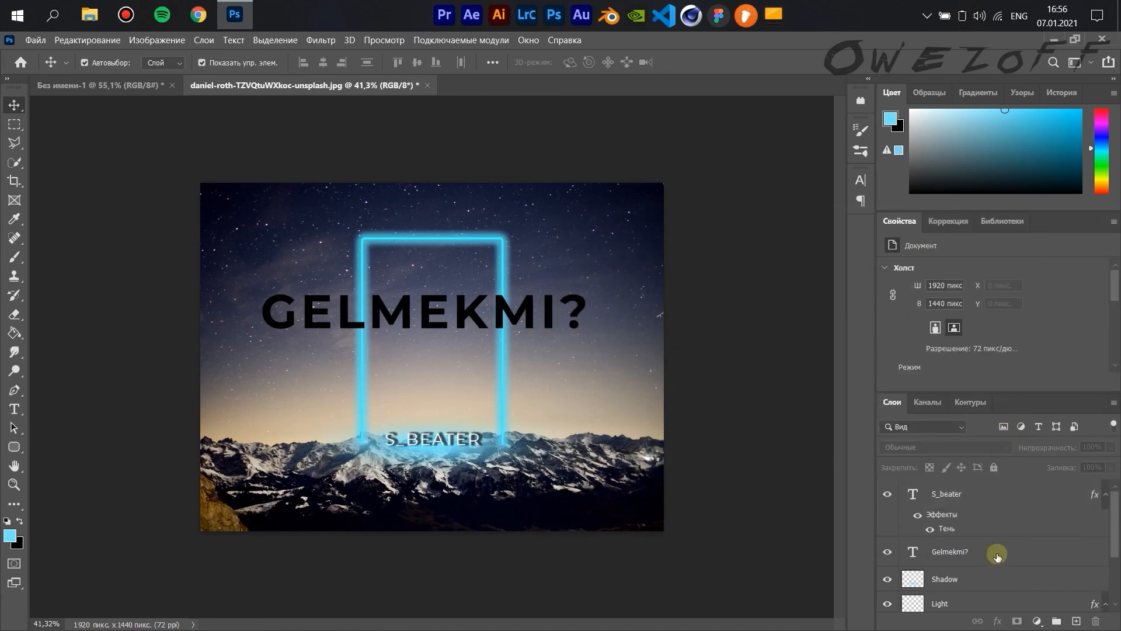
Step: Give the Gelmekmi? layer a cyan drop-shadow glow in Screen mode with 100% opacity, 8% spread and 27 px size
double_click(1024, 559)
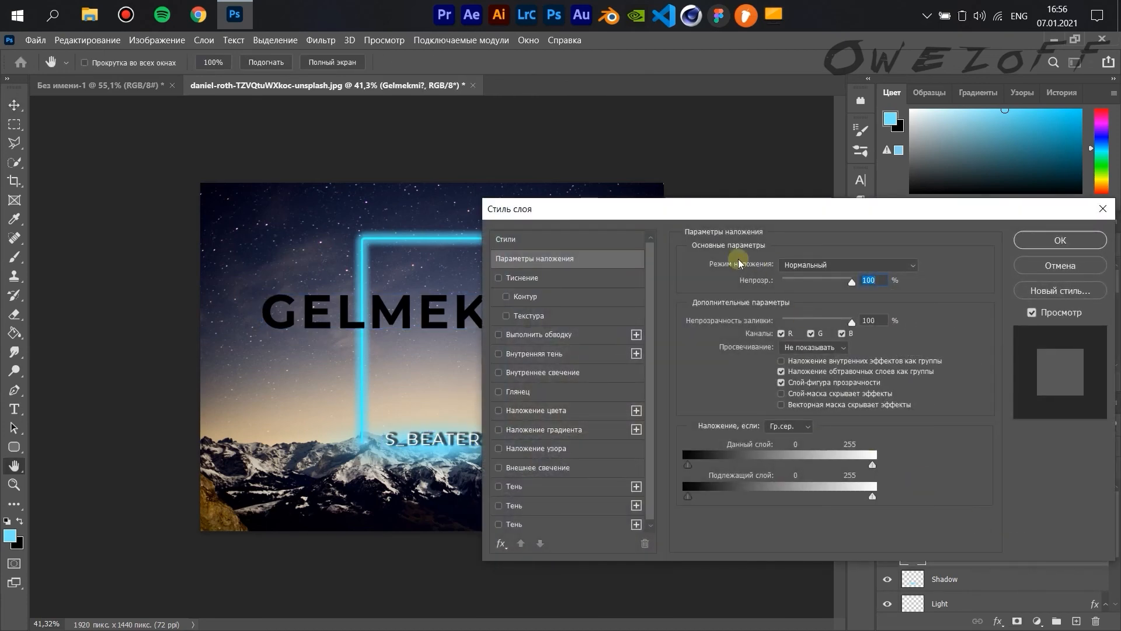
click(503, 487)
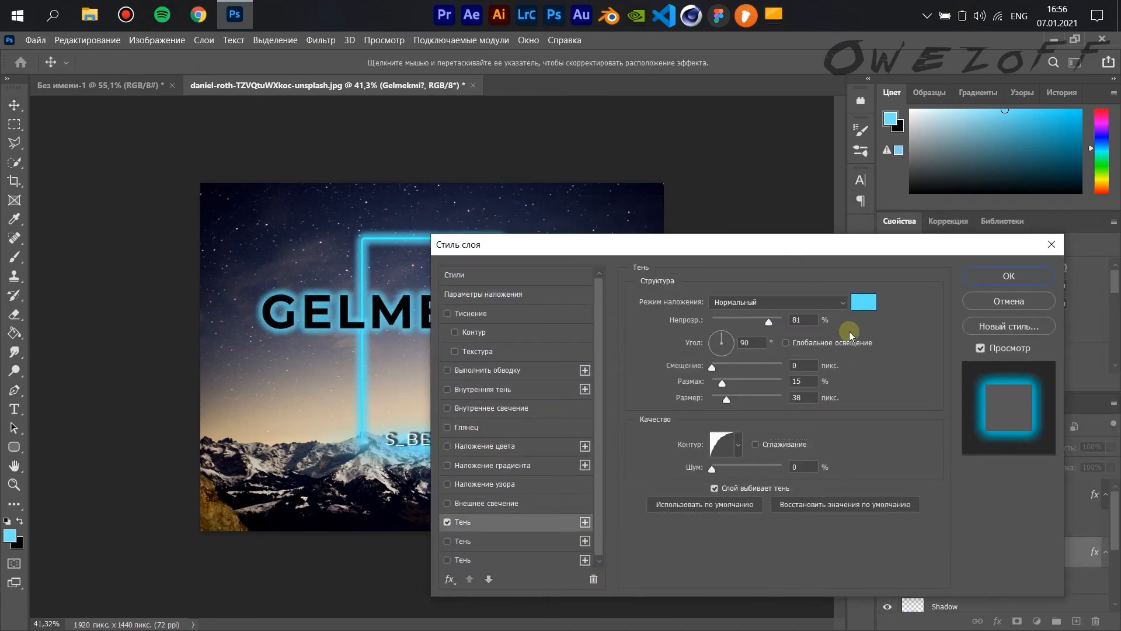
mouse_move(801, 253)
mouse_down()
mouse_move(847, 233)
mouse_move(880, 495)
mouse_move(857, 482)
mouse_move(884, 269)
mouse_move(803, 234)
mouse_up()
click(779, 279)
click(841, 383)
drag(789, 387, 785, 370)
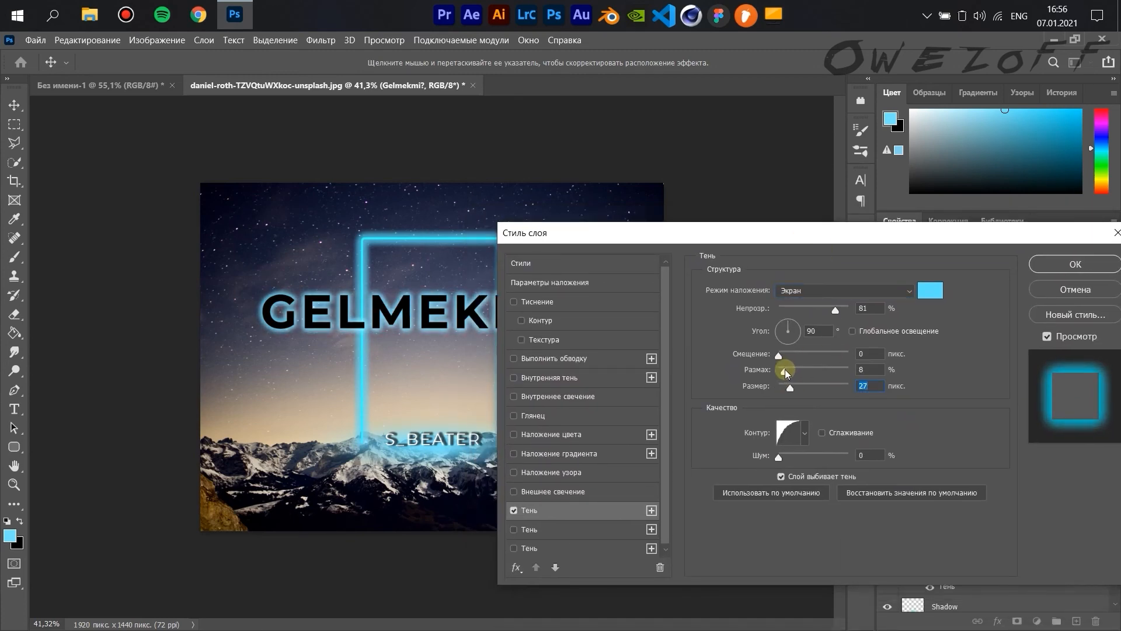
drag(835, 310, 859, 309)
click(787, 337)
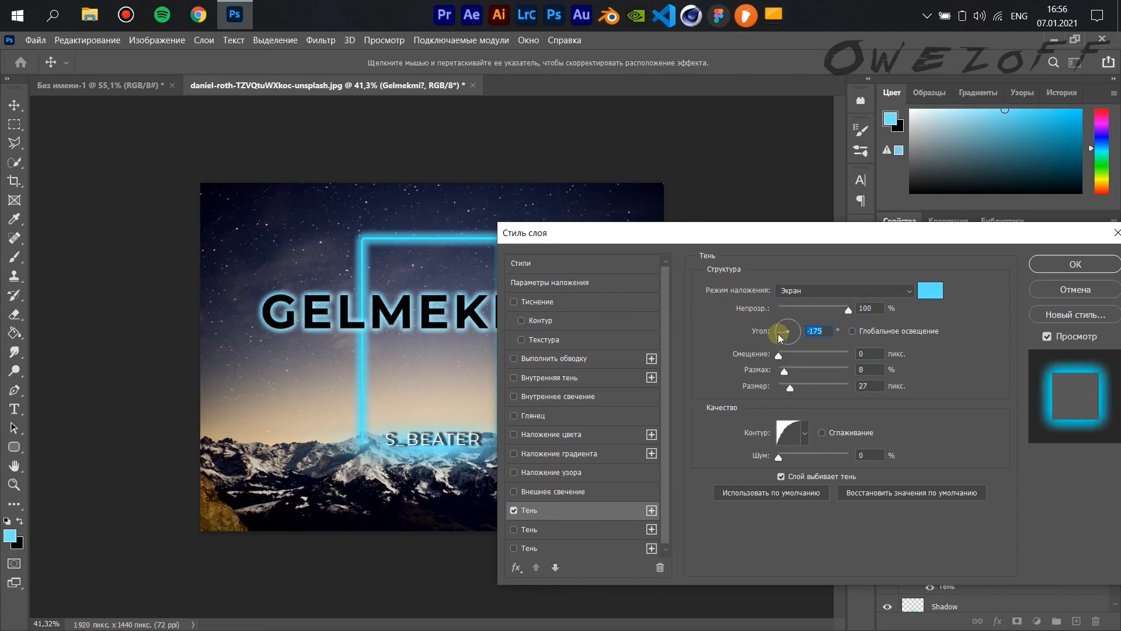
key(Return)
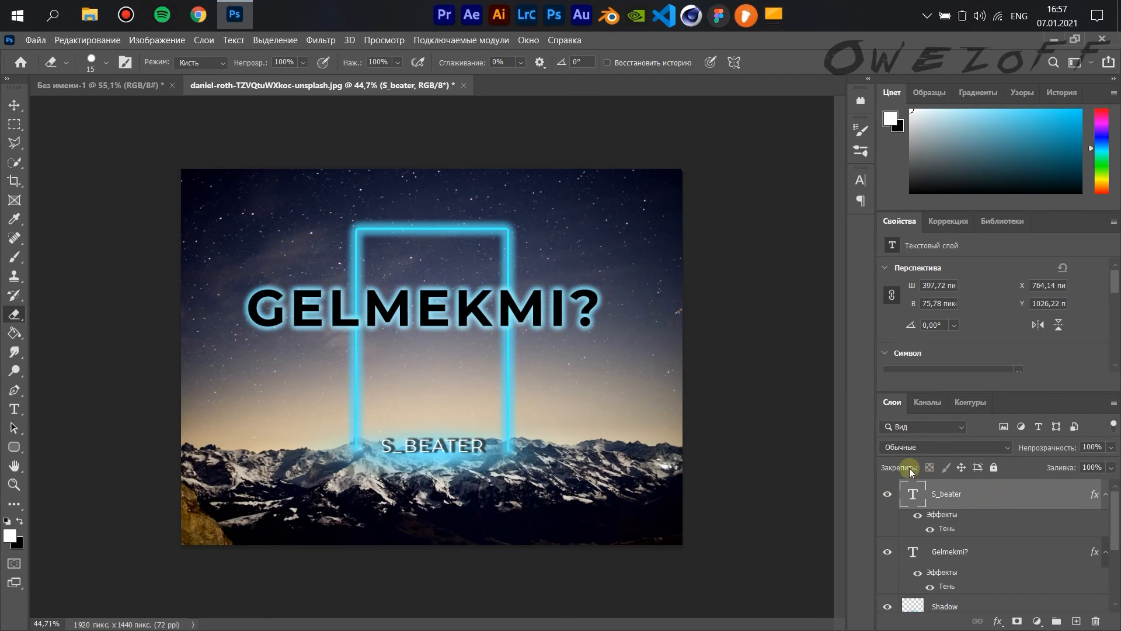
Step: Rasterize the Gelmekmi? text layer so it can be erased
click(994, 565)
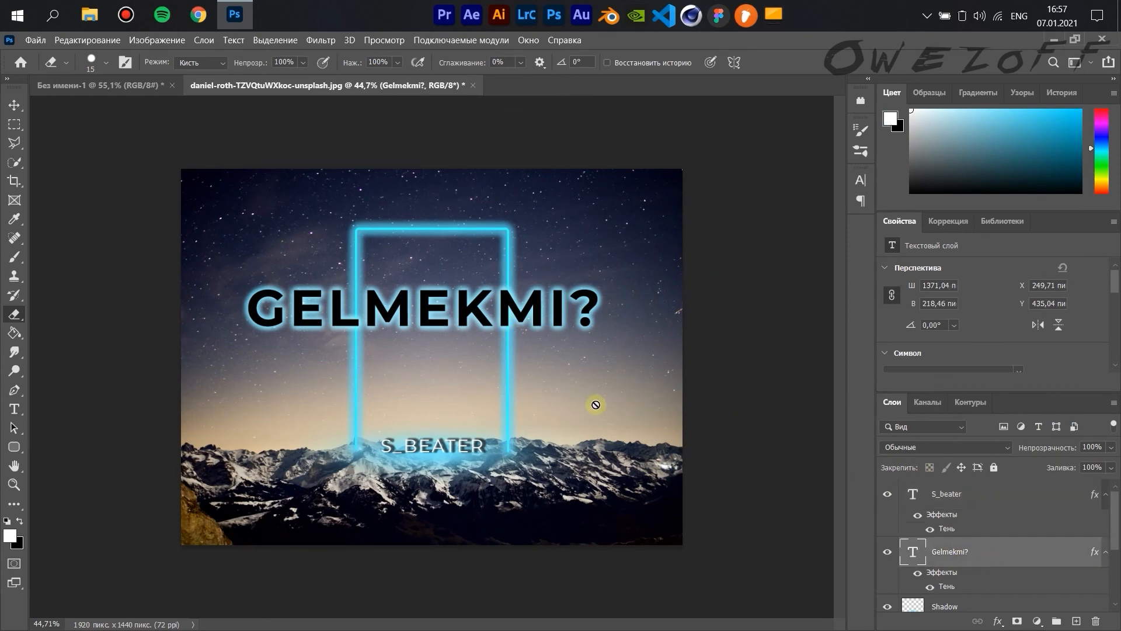
scroll(350, 319, up, 5)
click(360, 335)
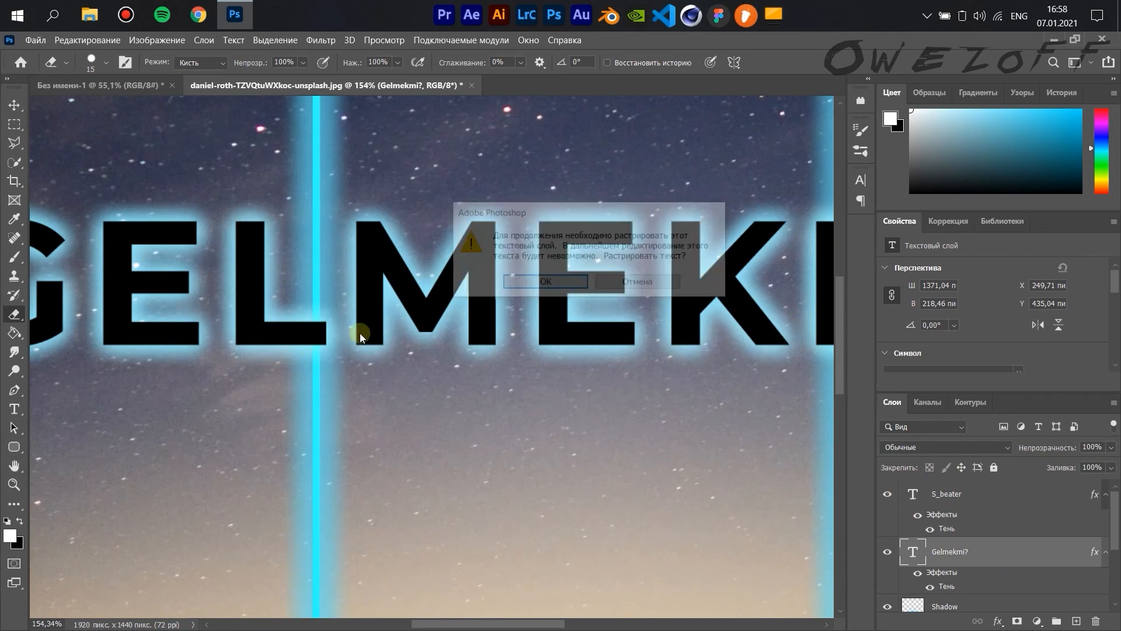
click(544, 282)
Step: Erase a straight vertical strip through the foot of the letter L where the frame's left bar crosses it
scroll(312, 312, up, 4)
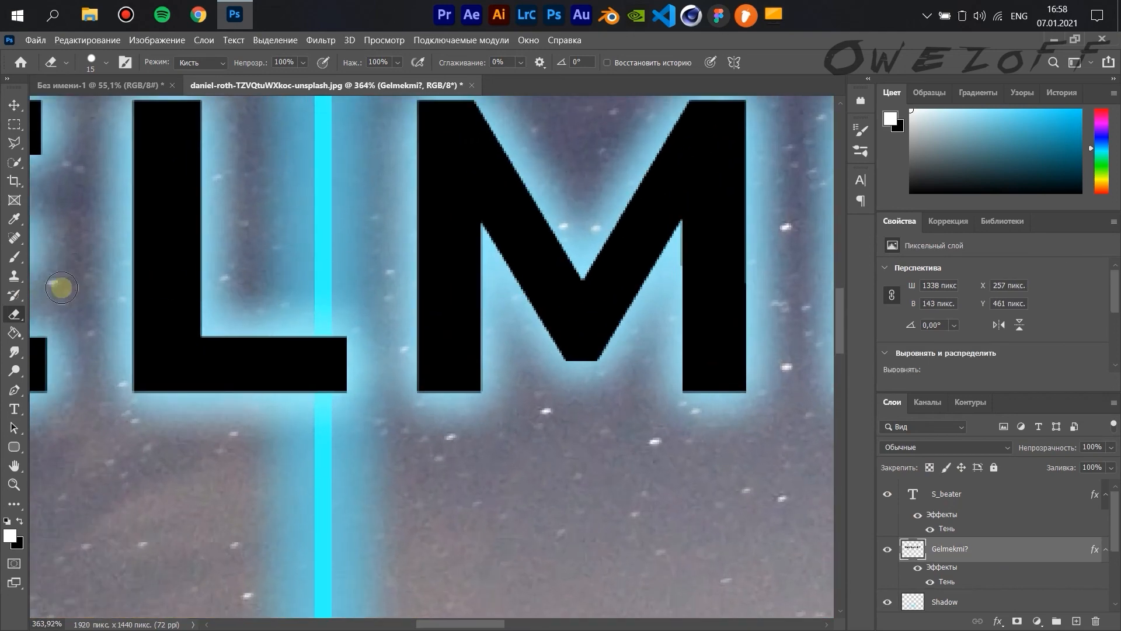
scroll(303, 294, up, 1)
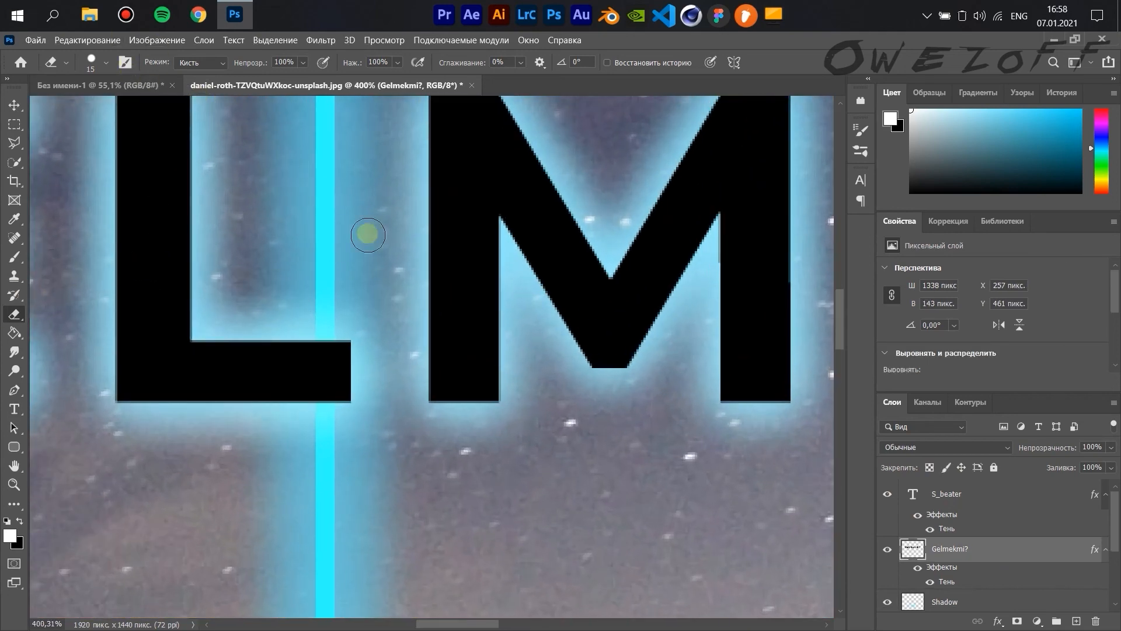
scroll(333, 298, up, 3)
scroll(320, 348, up, 3)
click(320, 351)
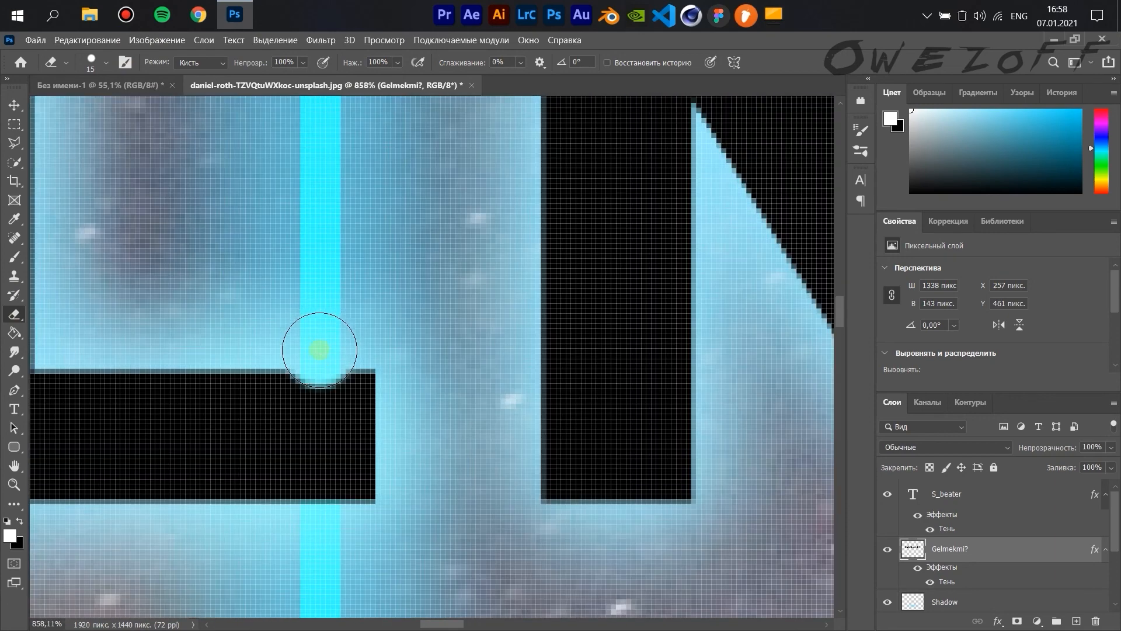
shift+click(318, 534)
scroll(317, 534, down, 10)
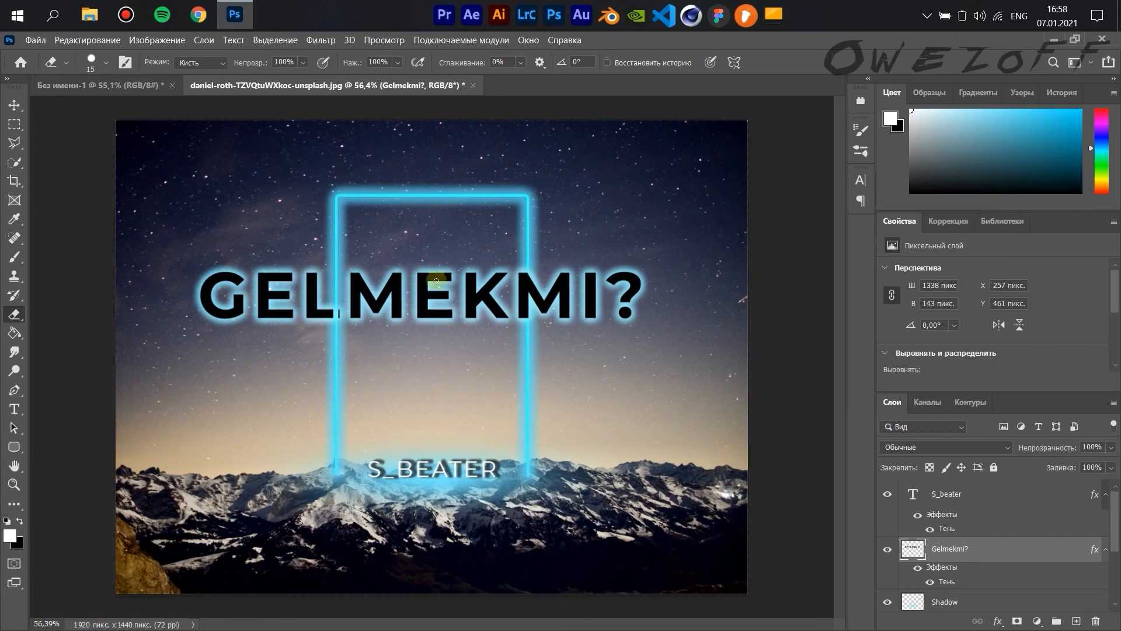
Step: Erase a straight vertical strip through the second M of Gelmekmi? along the frame's right bar
scroll(436, 281, up, 8)
scroll(494, 270, up, 10)
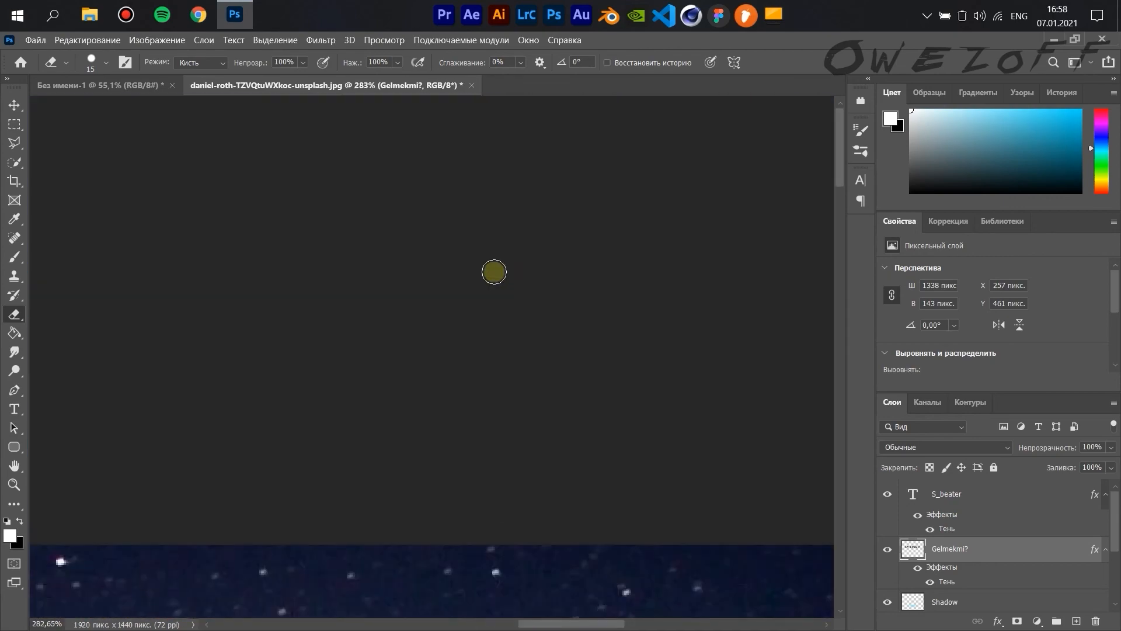
scroll(494, 276, down, 8)
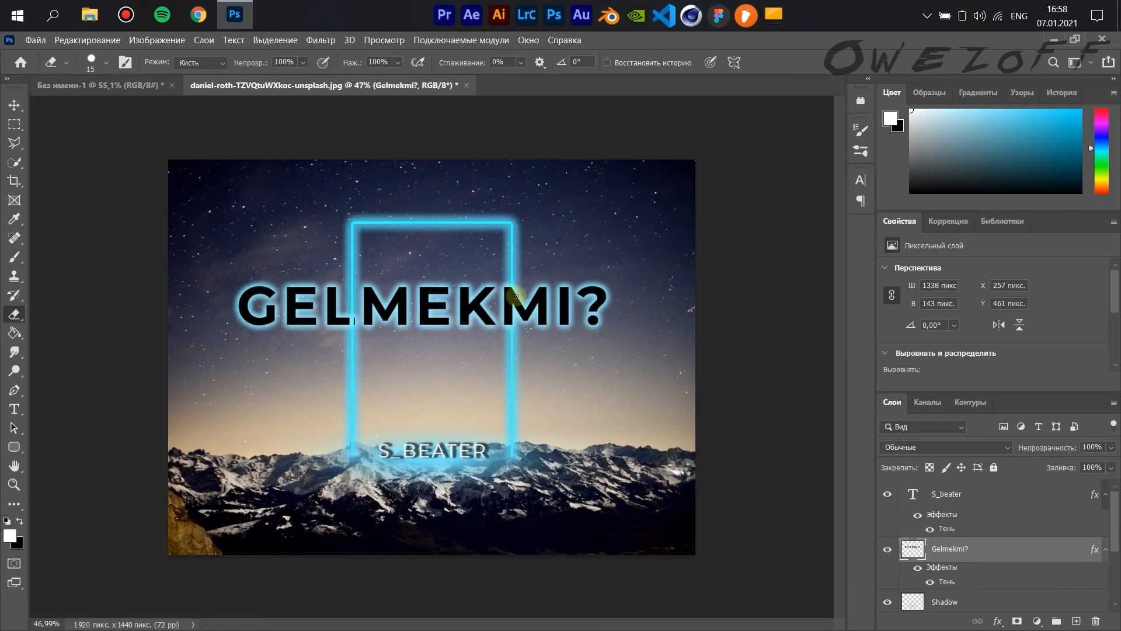
scroll(534, 273, up, 5)
scroll(534, 273, up, 3)
scroll(548, 232, up, 1)
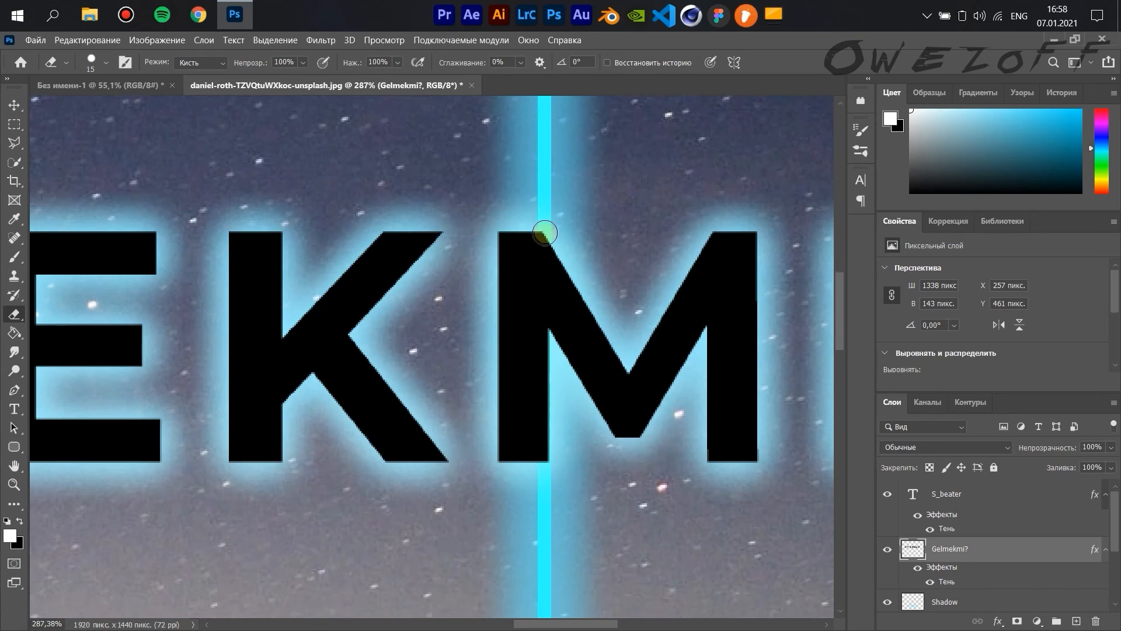
scroll(546, 241, up, 1)
click(544, 243)
shift+click(547, 560)
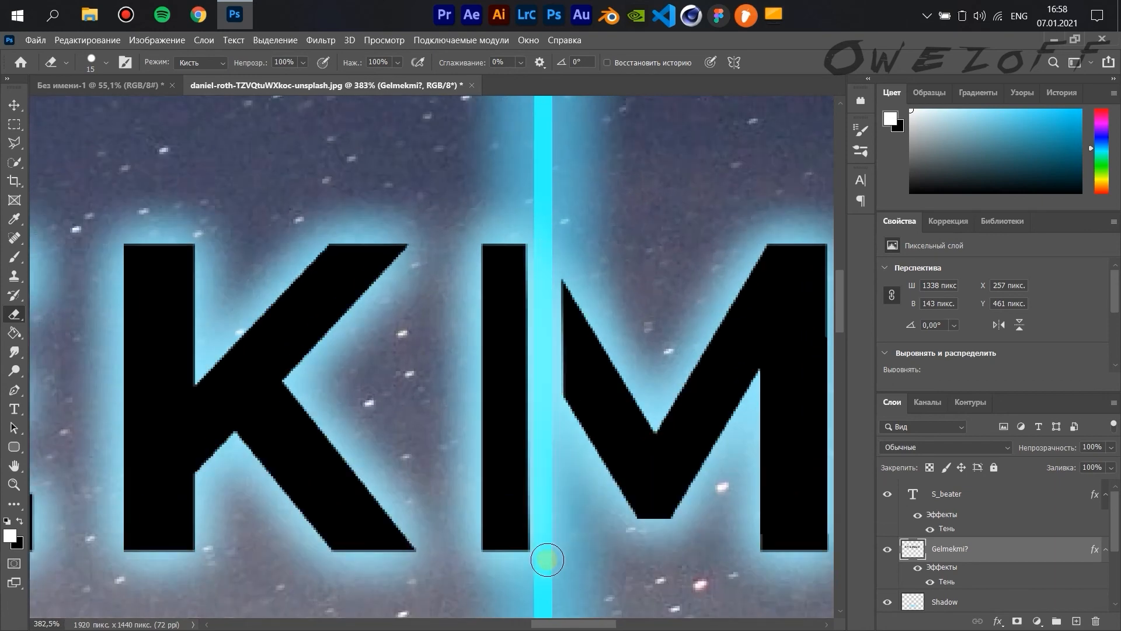
scroll(575, 422, down, 5)
scroll(575, 422, up, 2)
scroll(573, 418, down, 4)
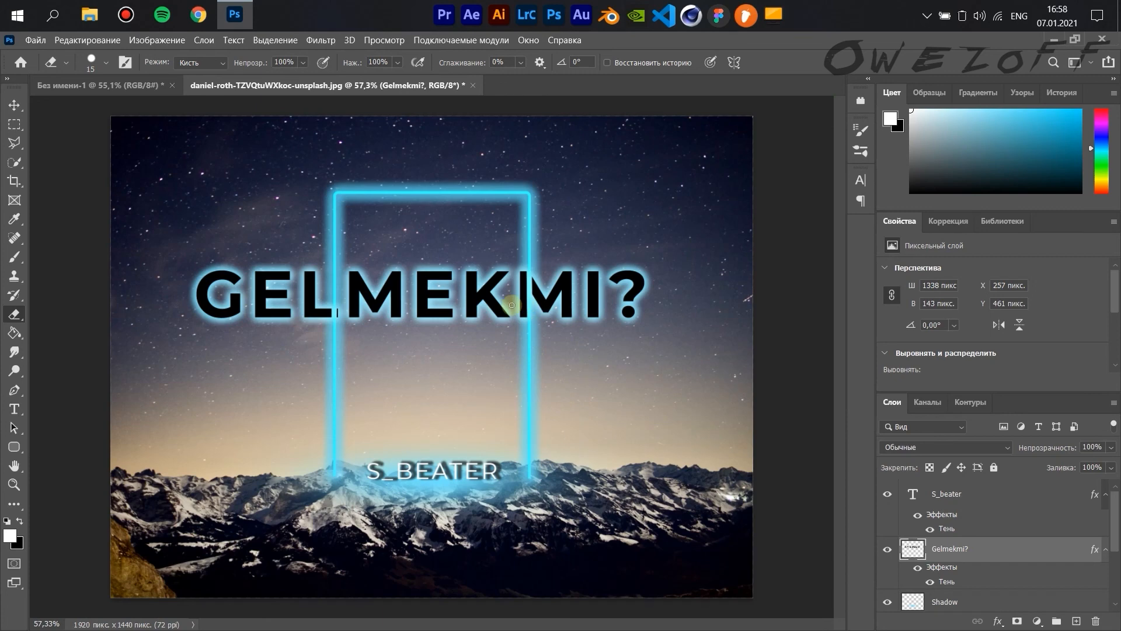
Step: Add a new empty layer above the S_beater caption
key(v)
scroll(695, 348, down, 4)
click(690, 343)
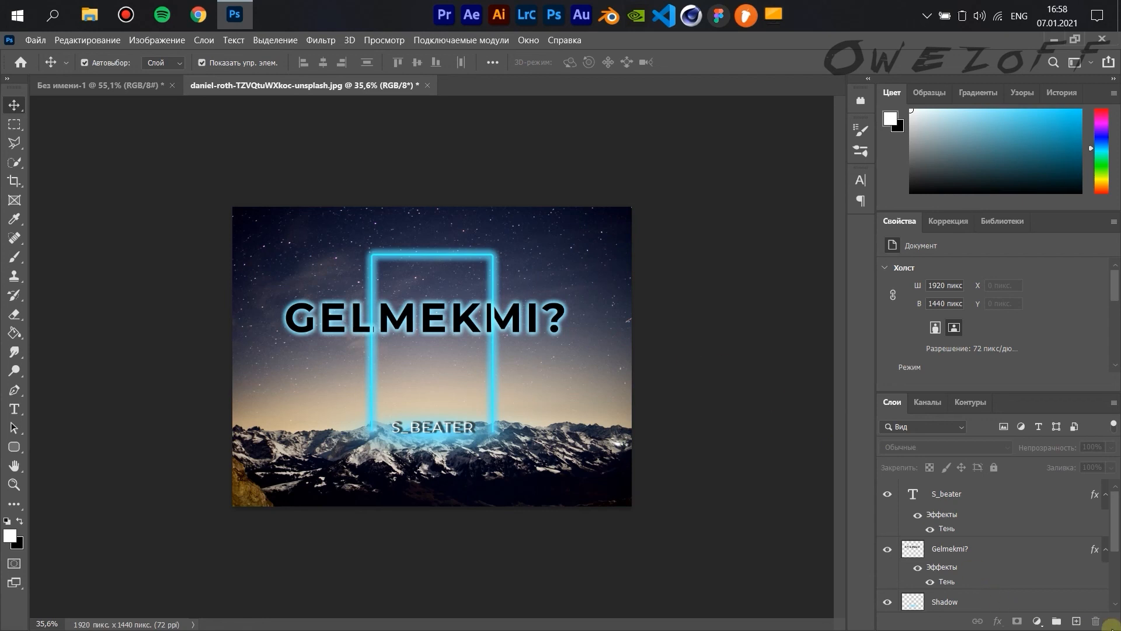
click(1076, 621)
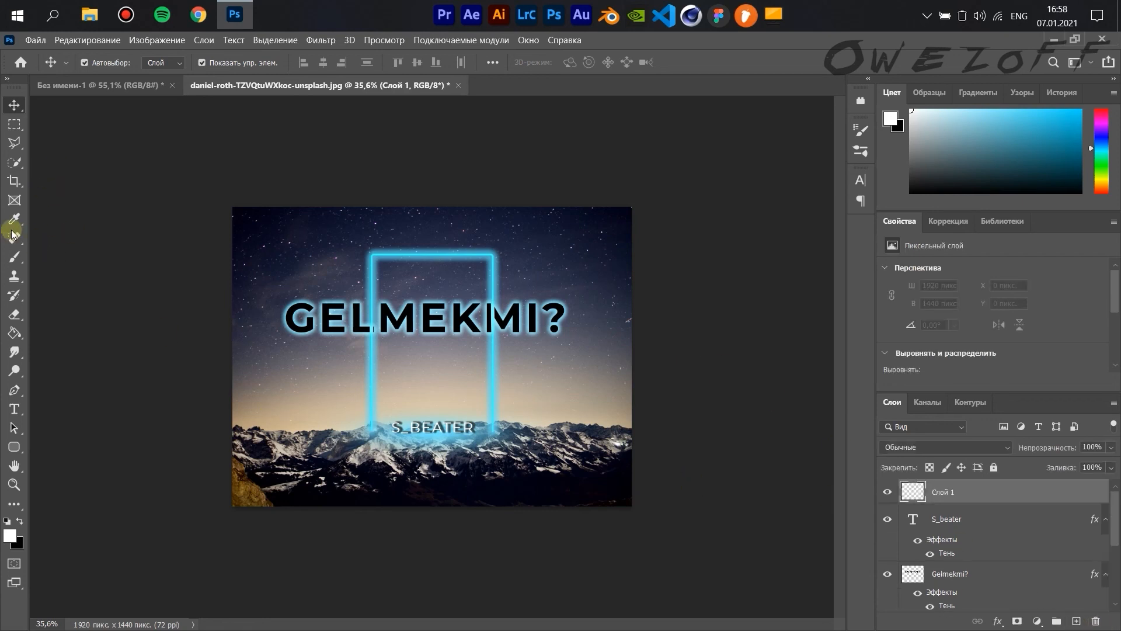
Step: Darken the image's outer areas on the new layer with a soft black 500 px brush at 20% opacity and 27% flow
click(13, 258)
right_click(9, 259)
click(37, 256)
click(106, 63)
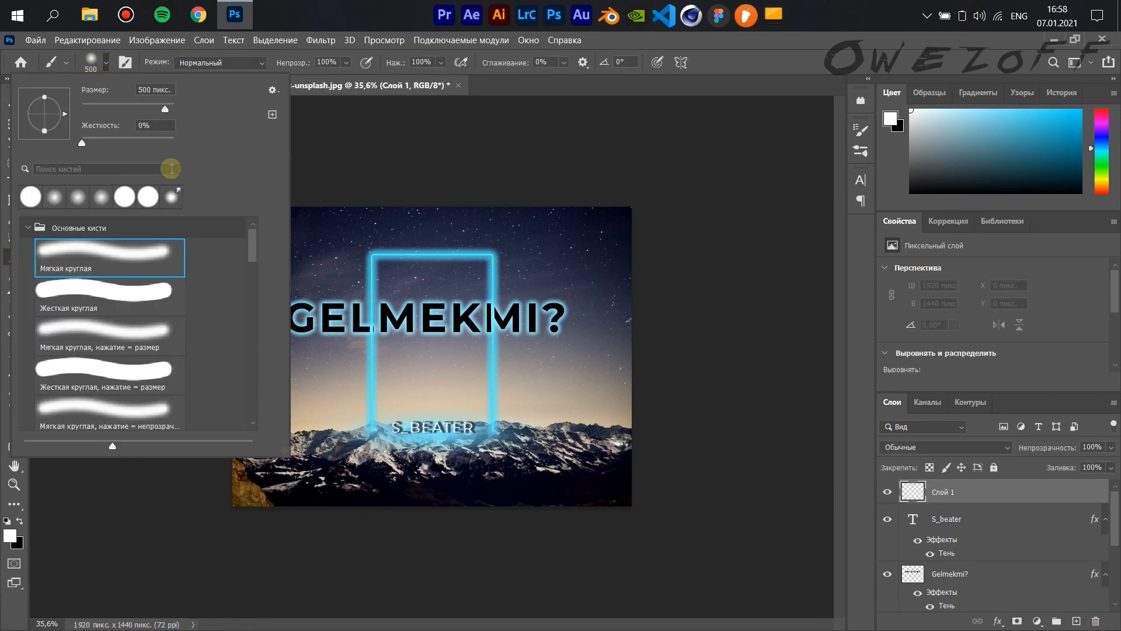
drag(306, 62, 242, 65)
drag(376, 63, 341, 63)
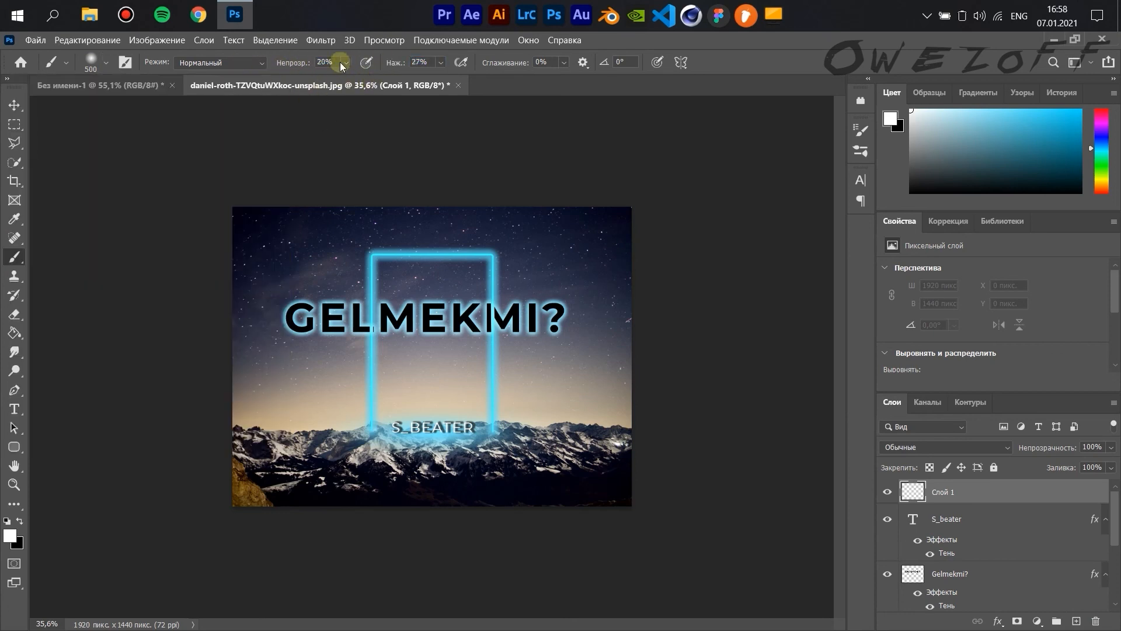
key(x)
click(11, 535)
click(958, 390)
mouse_move(261, 229)
mouse_down()
mouse_move(413, 367)
mouse_move(236, 454)
mouse_move(275, 481)
mouse_move(242, 490)
mouse_move(247, 236)
mouse_move(533, 203)
mouse_move(382, 191)
mouse_move(600, 295)
mouse_move(557, 432)
mouse_move(618, 469)
mouse_move(609, 423)
mouse_move(258, 406)
mouse_move(279, 326)
mouse_move(487, 519)
mouse_move(560, 242)
mouse_move(560, 410)
mouse_move(287, 248)
mouse_move(530, 499)
mouse_move(231, 338)
mouse_move(494, 234)
mouse_move(556, 466)
mouse_move(259, 356)
mouse_move(555, 341)
mouse_move(447, 491)
mouse_move(330, 316)
mouse_move(682, 250)
mouse_move(766, 191)
mouse_up()
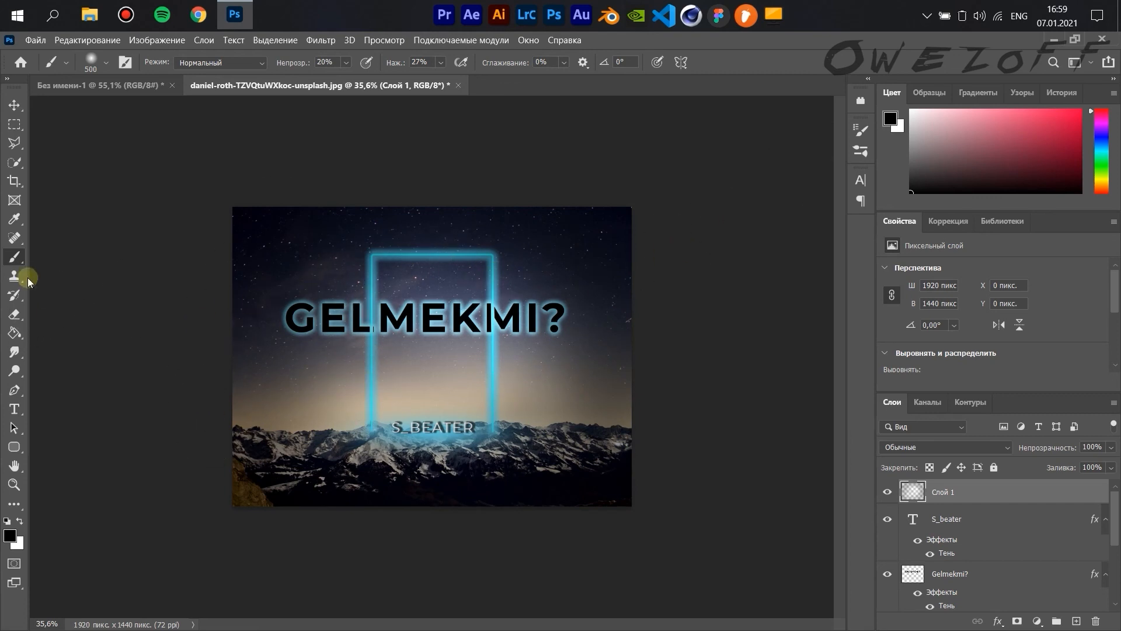
Step: Erase the dark shading over the lettering and neon frame with a soft round 150 px eraser
click(14, 313)
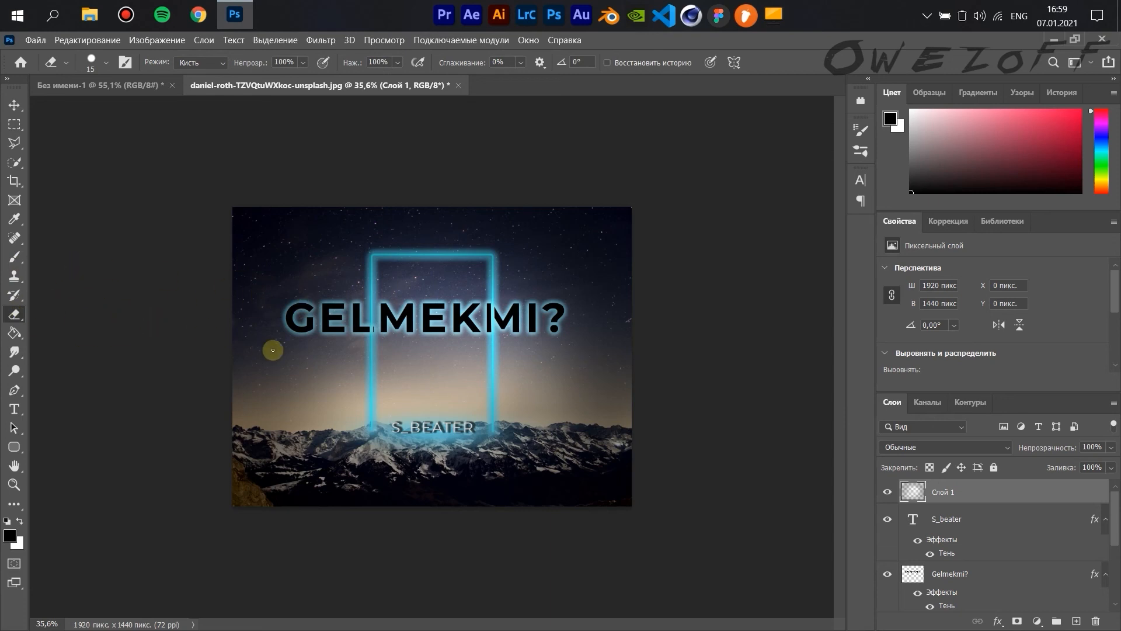
click(106, 63)
click(775, 74)
scroll(380, 325, up, 4)
mouse_move(276, 300)
mouse_down()
mouse_move(289, 247)
mouse_move(418, 204)
mouse_move(565, 315)
mouse_up()
scroll(527, 313, down, 4)
drag(502, 252, 526, 294)
click(105, 63)
click(117, 244)
click(717, 70)
mouse_move(377, 241)
mouse_down()
mouse_move(492, 252)
mouse_move(539, 327)
mouse_move(450, 298)
mouse_move(327, 350)
mouse_move(343, 324)
mouse_up()
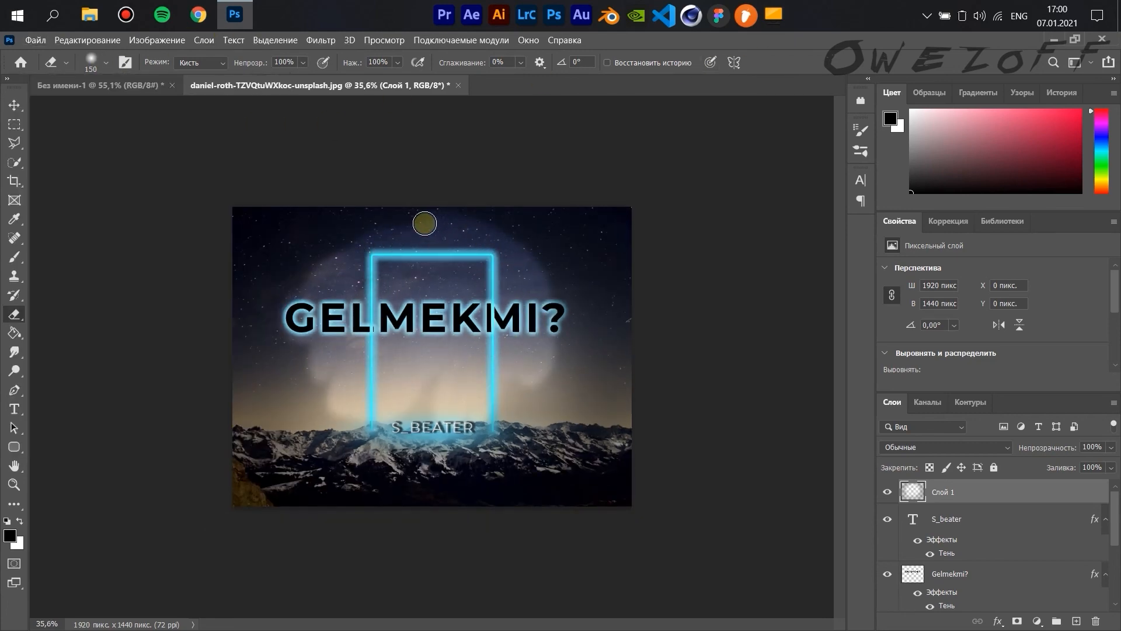
Step: Soften the erased shading around the frame and text with a 306 px soft eraser at 40% opacity
scroll(427, 223, up, 1)
click(106, 63)
drag(125, 108, 156, 108)
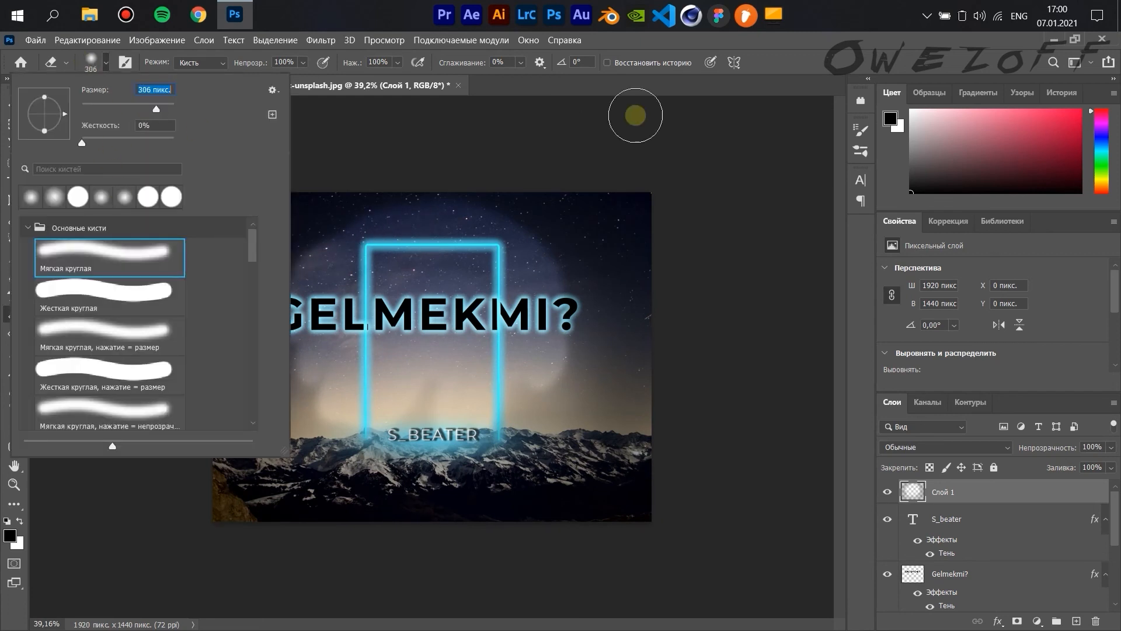
drag(266, 60, 211, 65)
mouse_move(326, 259)
mouse_down()
mouse_move(289, 318)
mouse_move(297, 386)
mouse_move(545, 384)
mouse_move(518, 246)
mouse_move(550, 393)
mouse_move(516, 401)
mouse_move(282, 227)
mouse_move(345, 390)
mouse_move(346, 458)
mouse_move(553, 340)
mouse_move(397, 478)
mouse_move(329, 414)
mouse_move(329, 353)
mouse_move(450, 352)
mouse_up()
Step: Set the dark shading layer's opacity to 55% and deselect the layer
drag(1064, 448, 1026, 451)
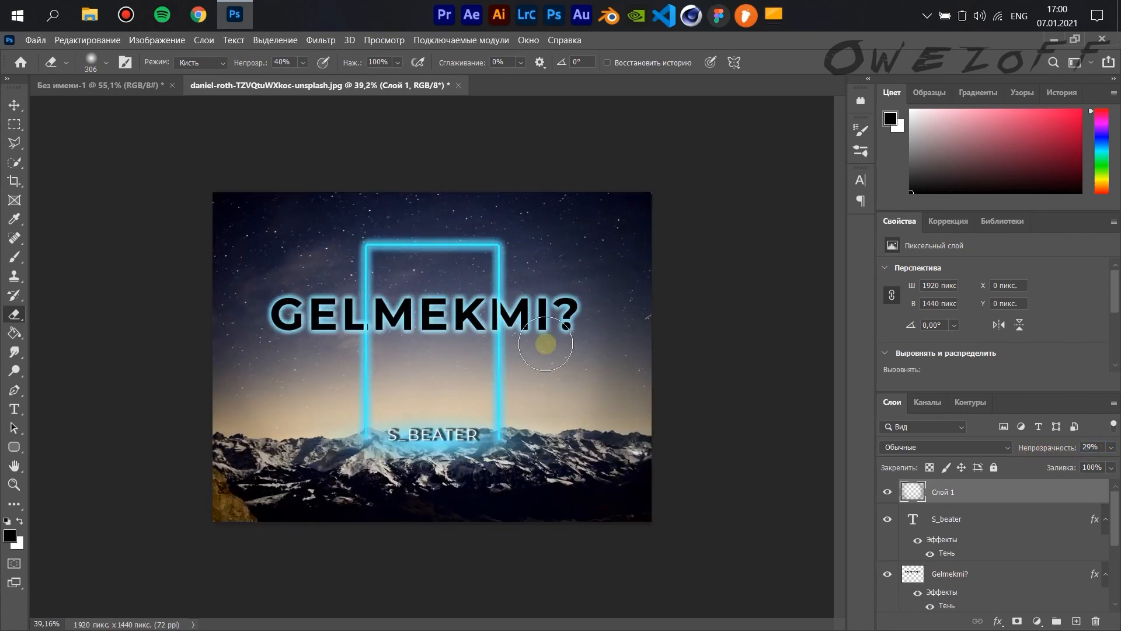
drag(1060, 450, 1075, 449)
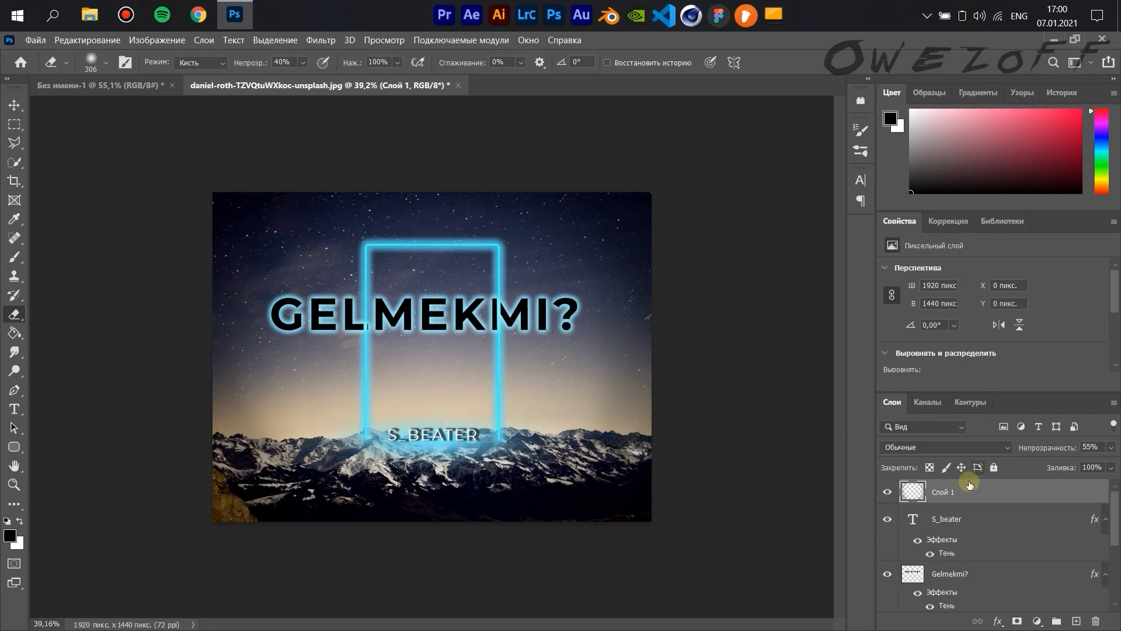
key(v)
click(759, 290)
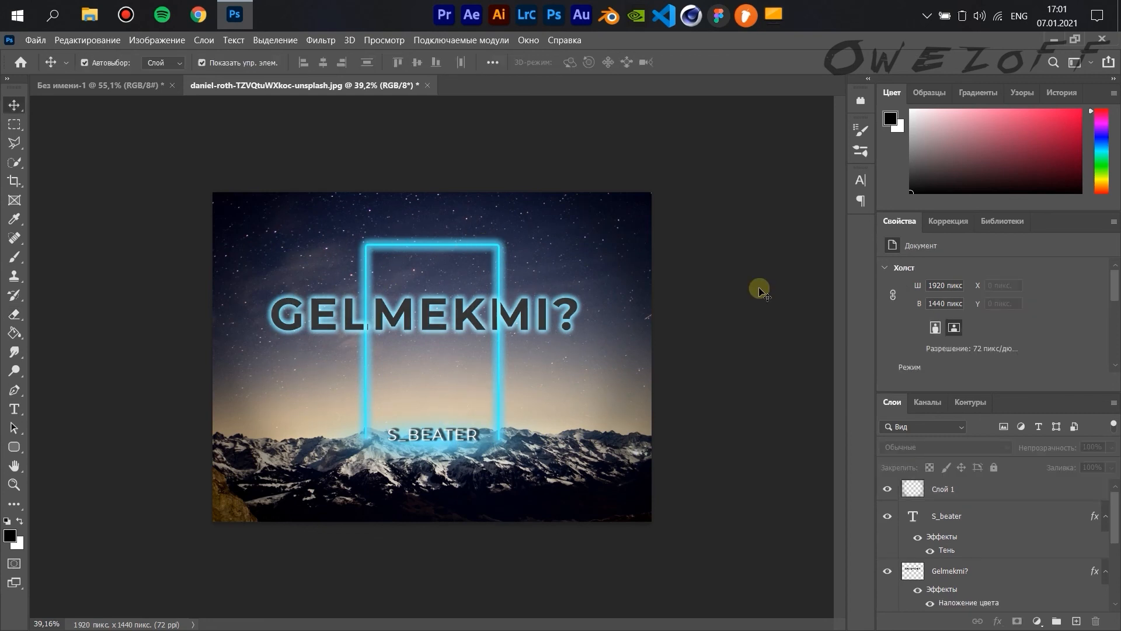